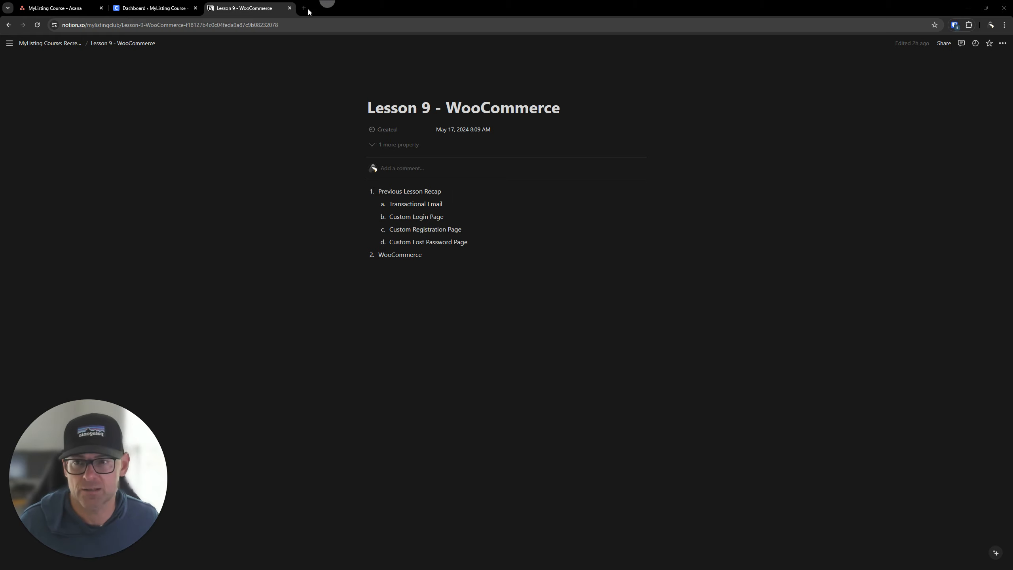
Close the Lesson 9 notes and look over the task columns on the MyListing Course board in Asana.
left_click(289, 8)
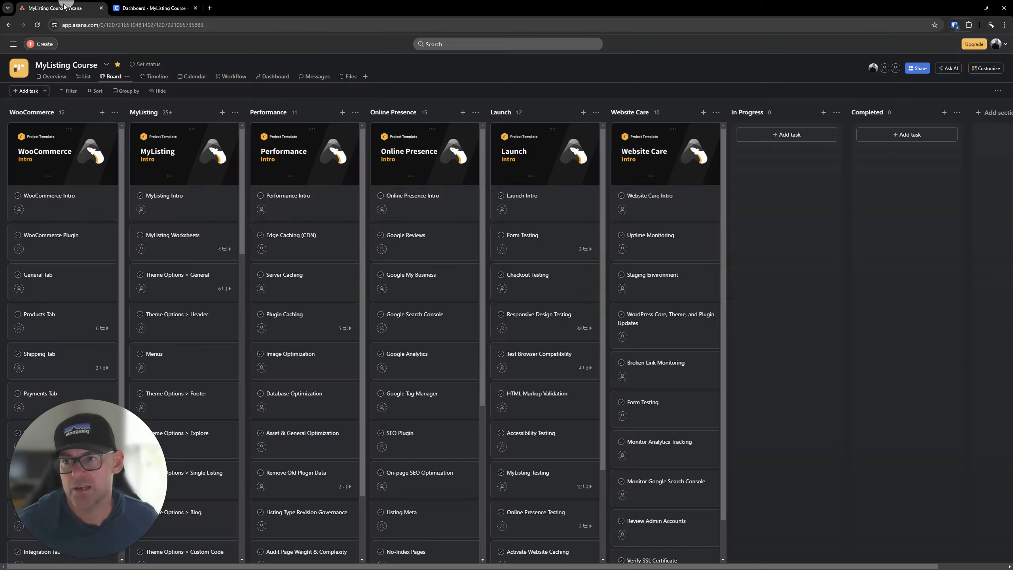
left_click(67, 8)
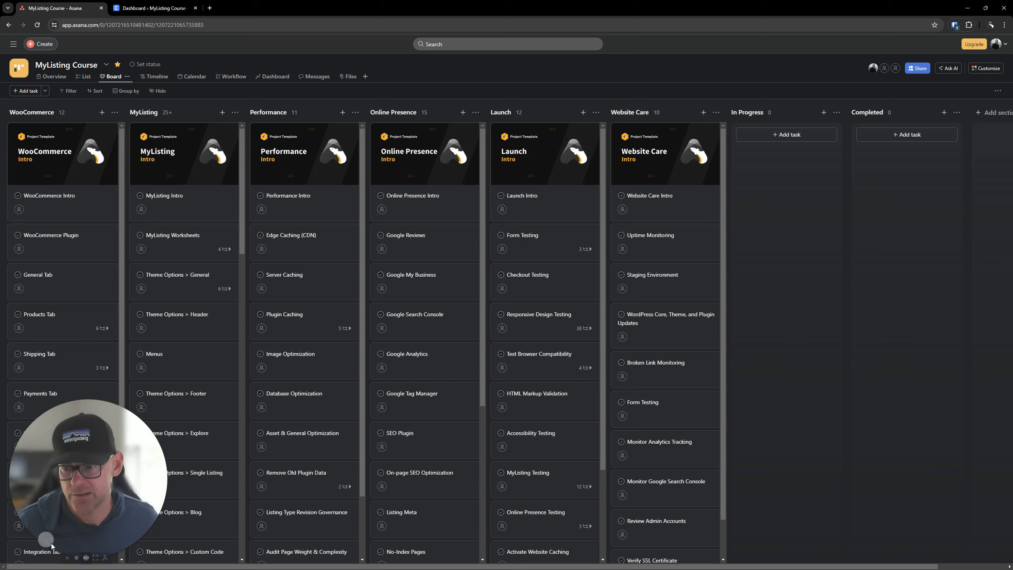
left_click(67, 557)
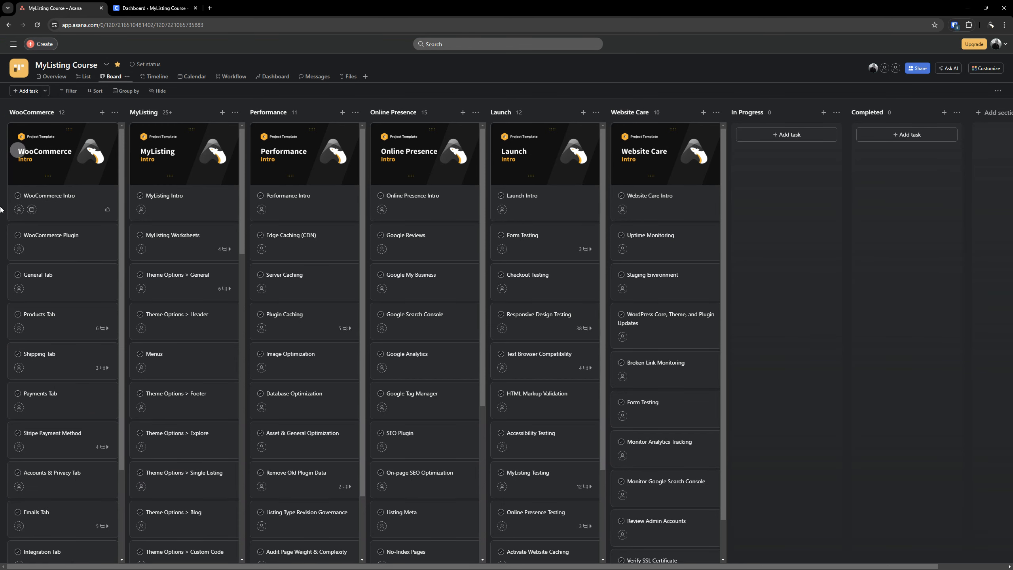
left_click(90, 127)
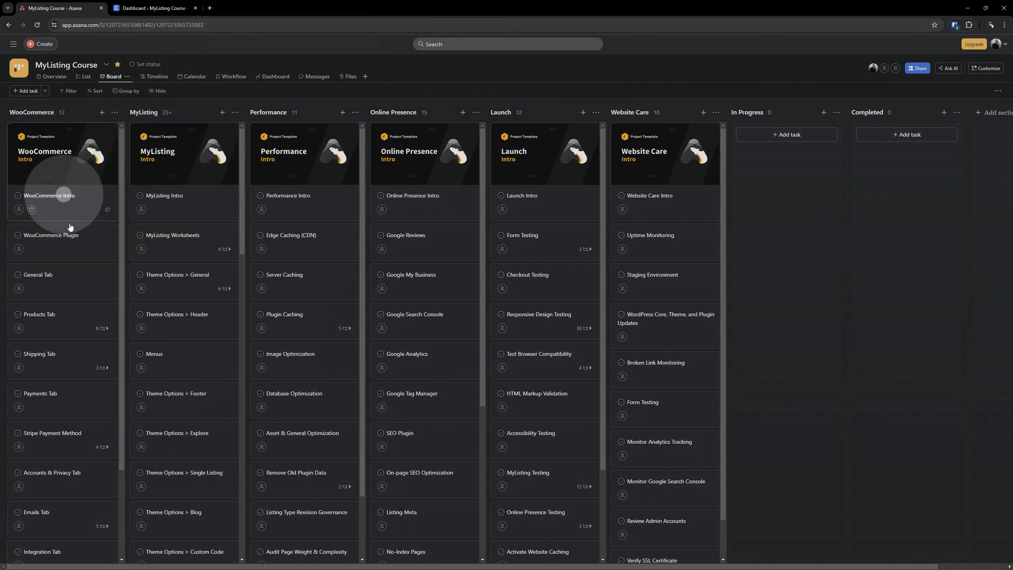
scroll(69, 395, "down", 3)
scroll(72, 394, "up", 3)
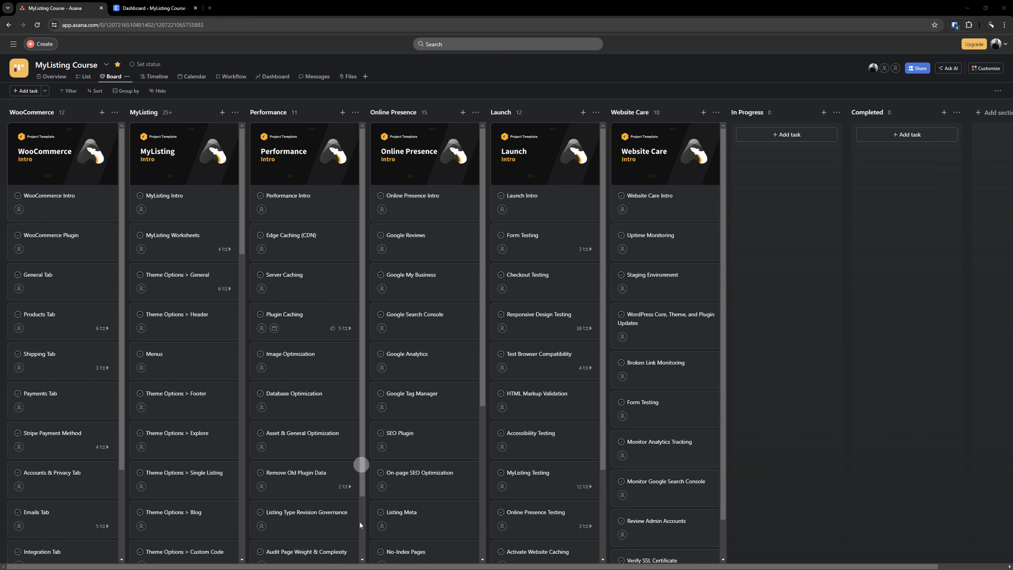
Review the tasks in the WooCommerce column, then move the Asana board out of this browser window, leaving the WordPress dashboard.
left_click(150, 5)
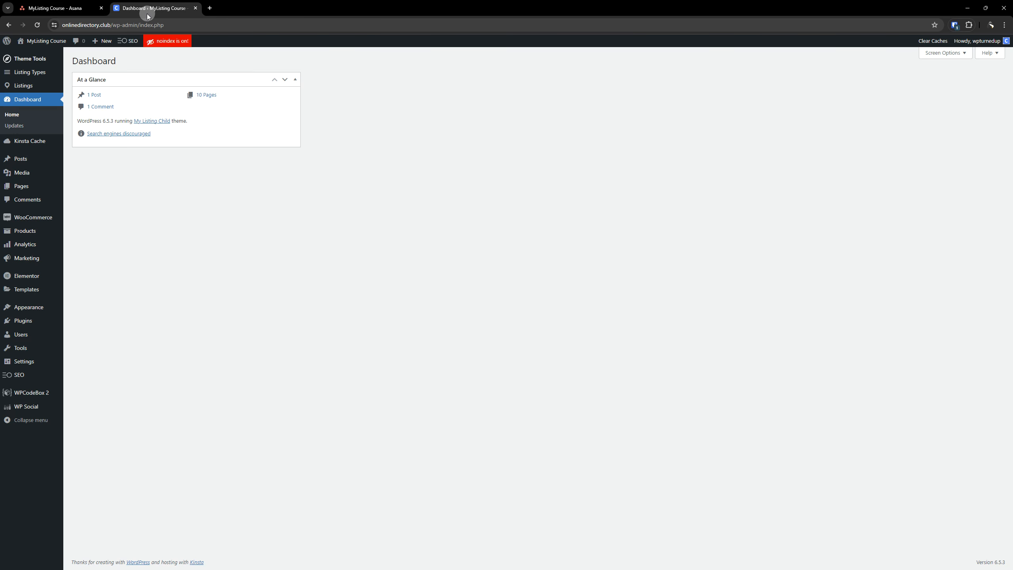
left_click(87, 7)
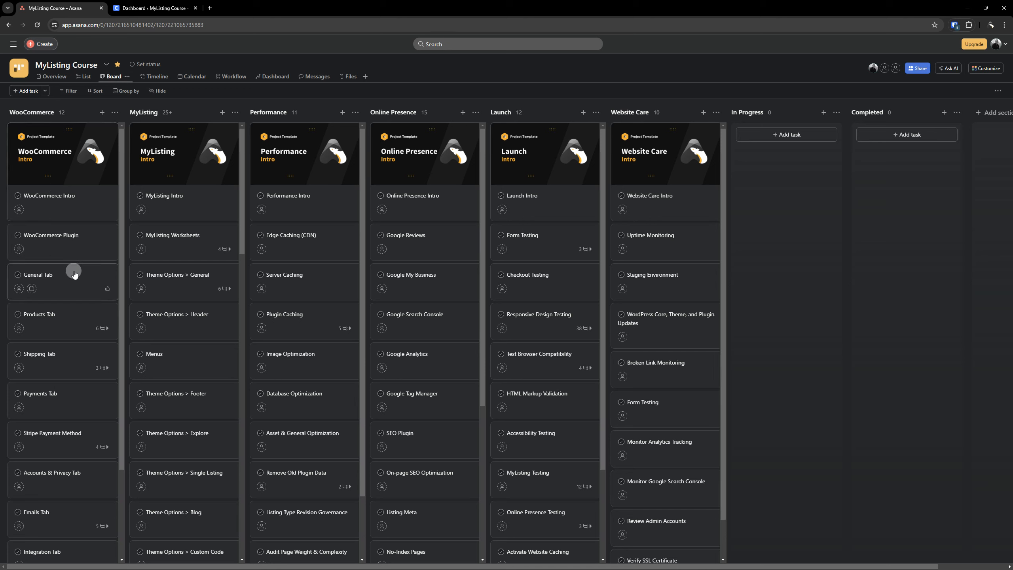
scroll(69, 334, "down", 2)
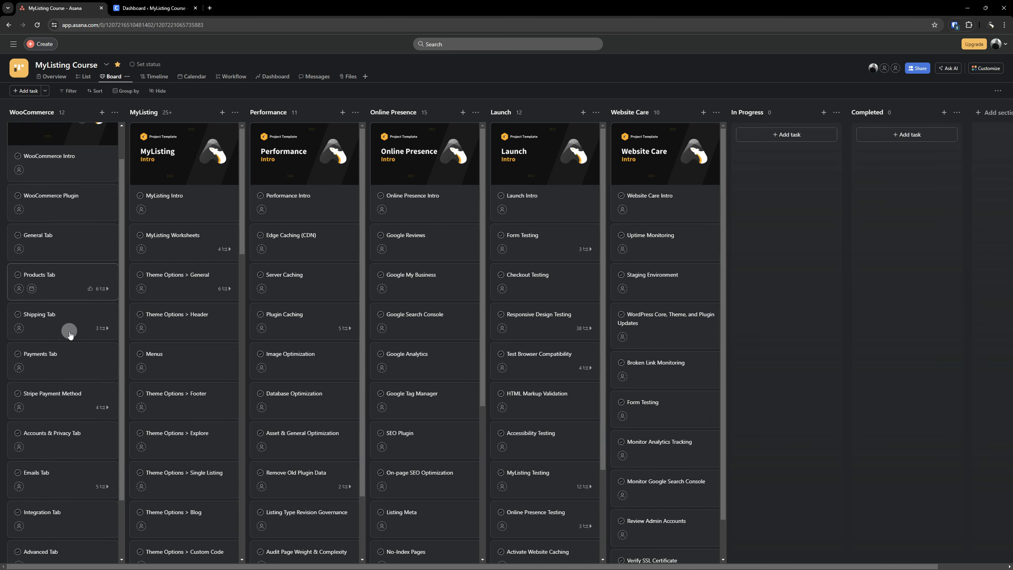
scroll(69, 311, "down", 1)
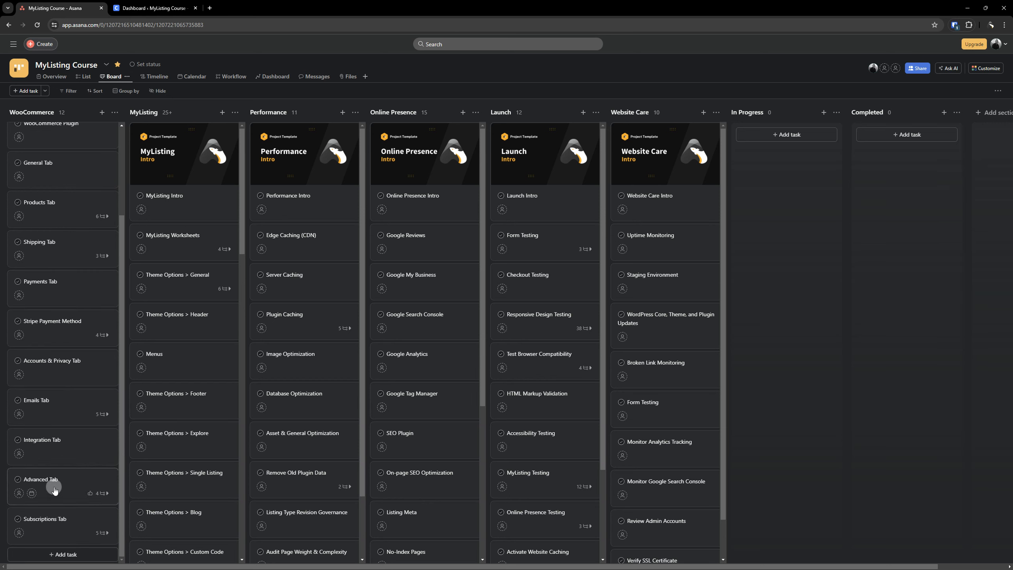
scroll(54, 487, "up", 3)
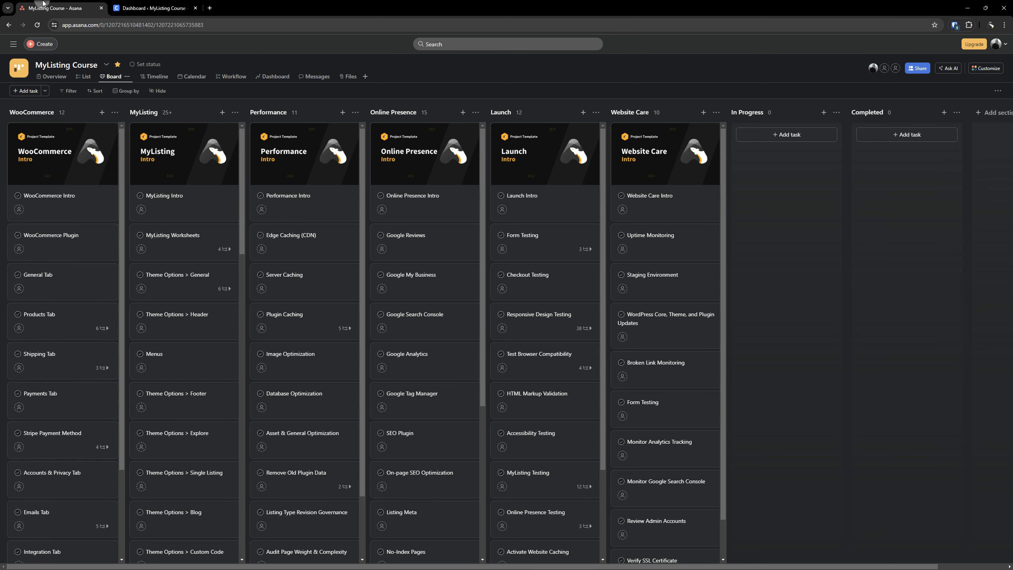
left_click_drag(45, 6, 738, 379)
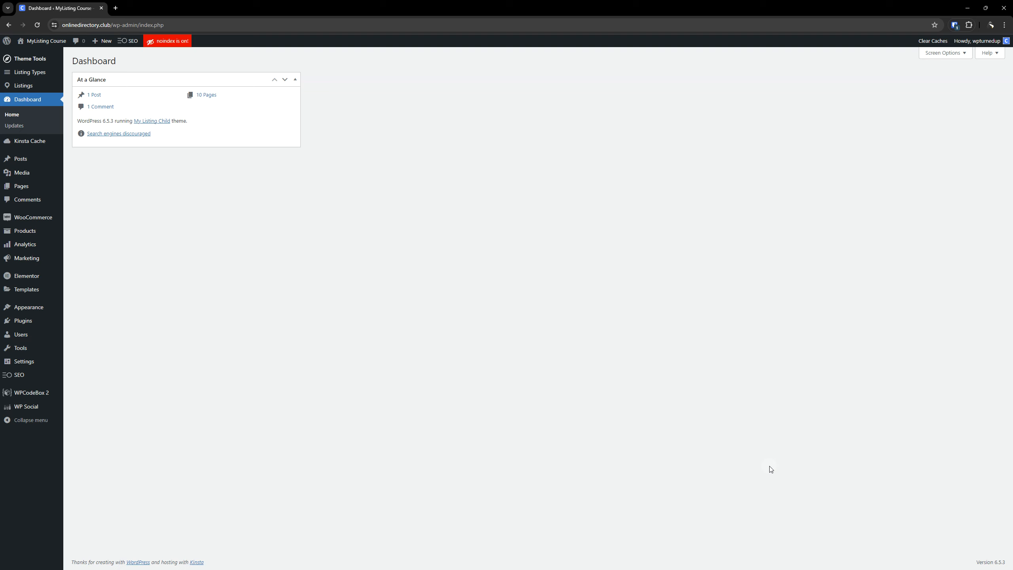
Open the WordPress general settings and check the administration email address.
left_click(51, 400)
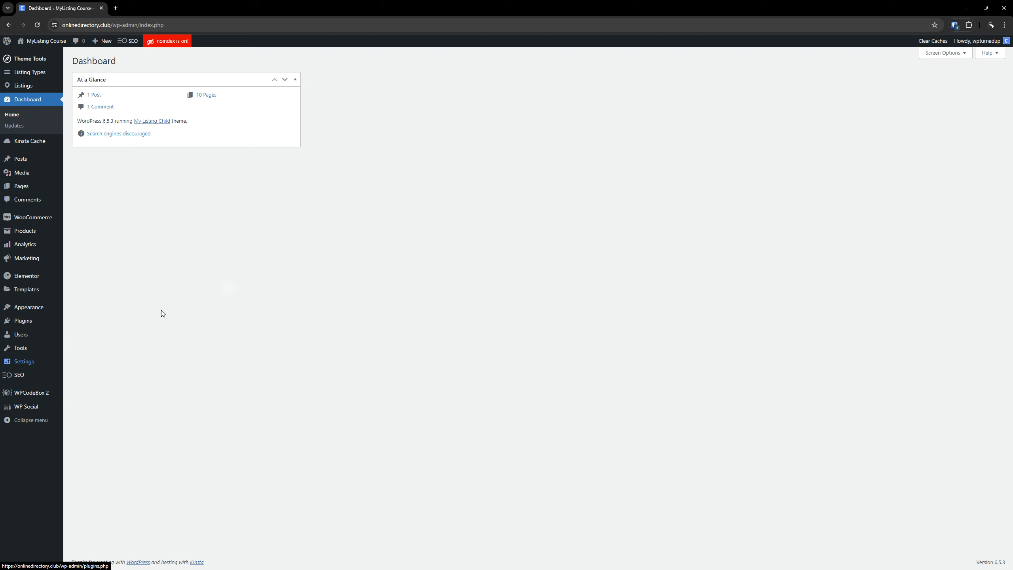
left_click(18, 362)
left_click(80, 364)
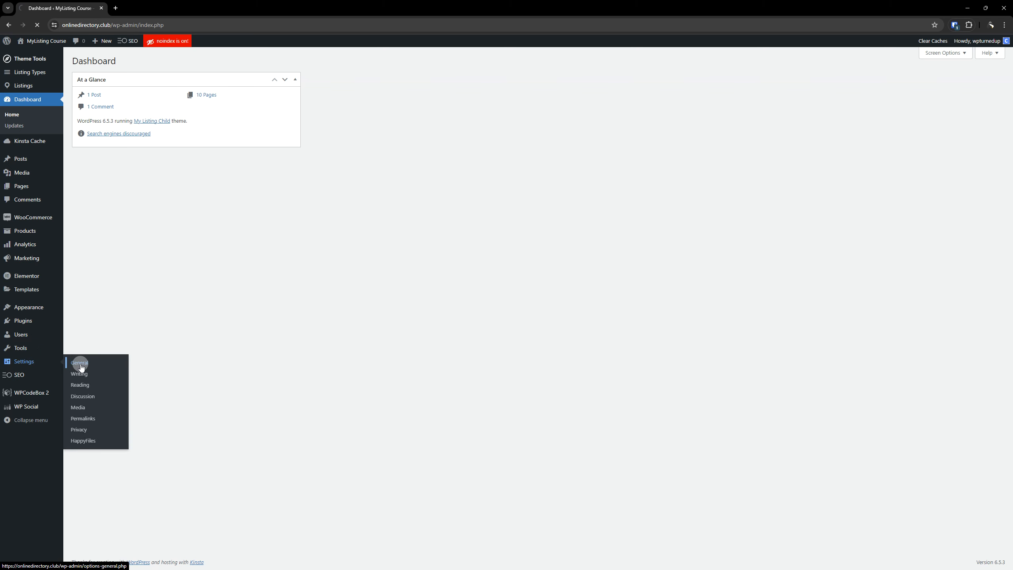
left_click_drag(223, 273, 153, 276)
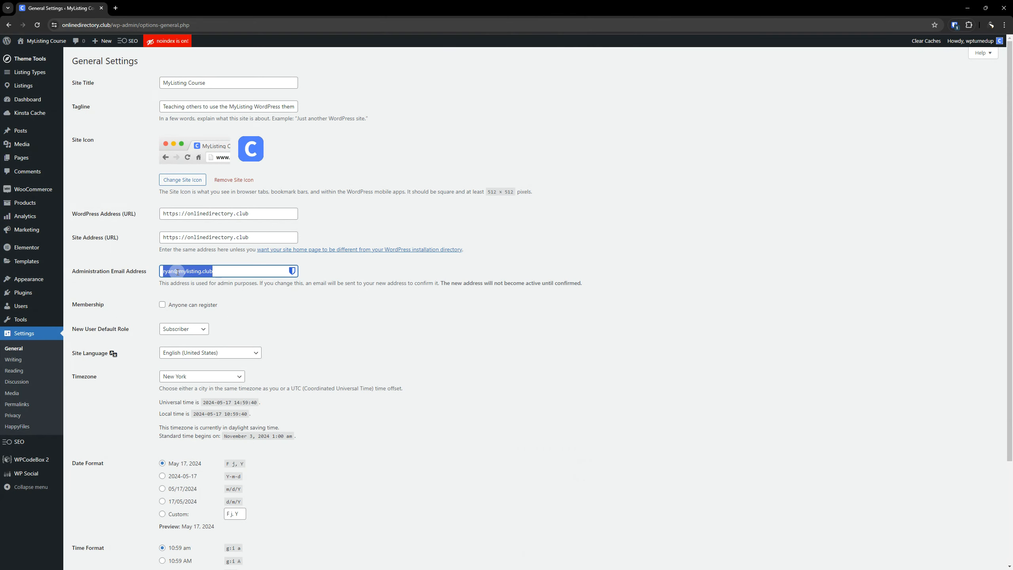
left_click(670, 374)
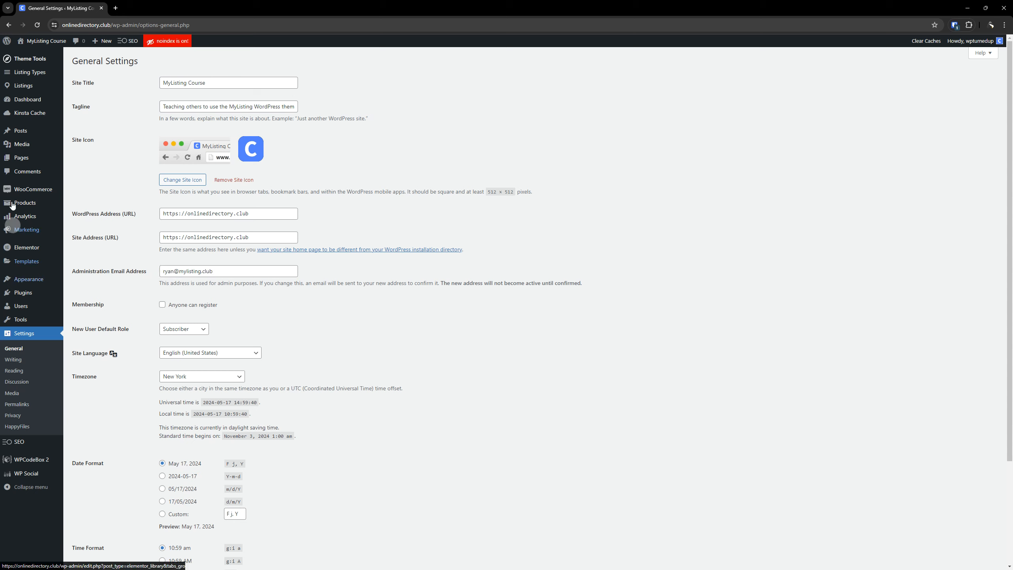
Open the WooCommerce general settings and keep the selling locations at Sell to all countries.
left_click(35, 193)
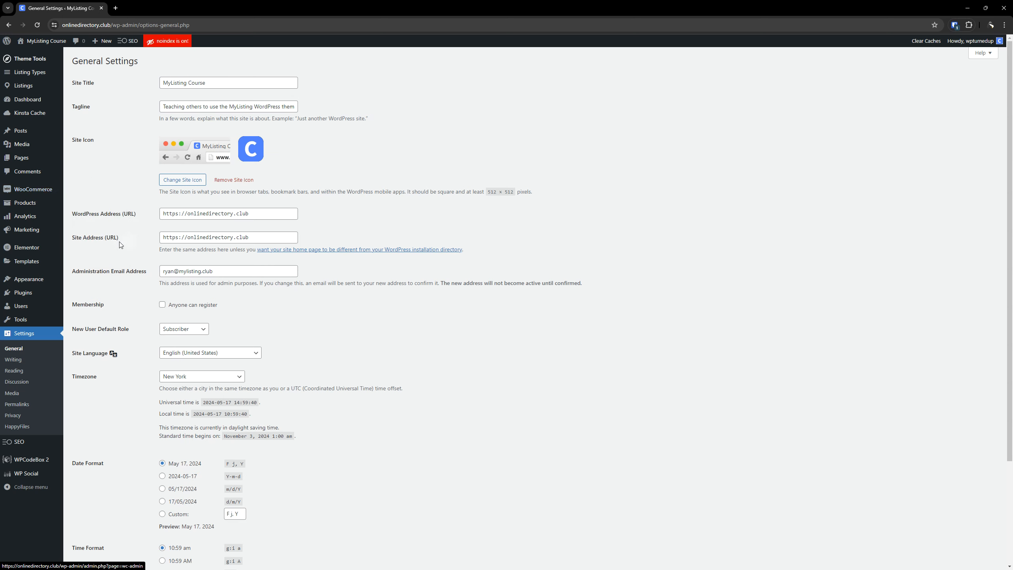
left_click(81, 236)
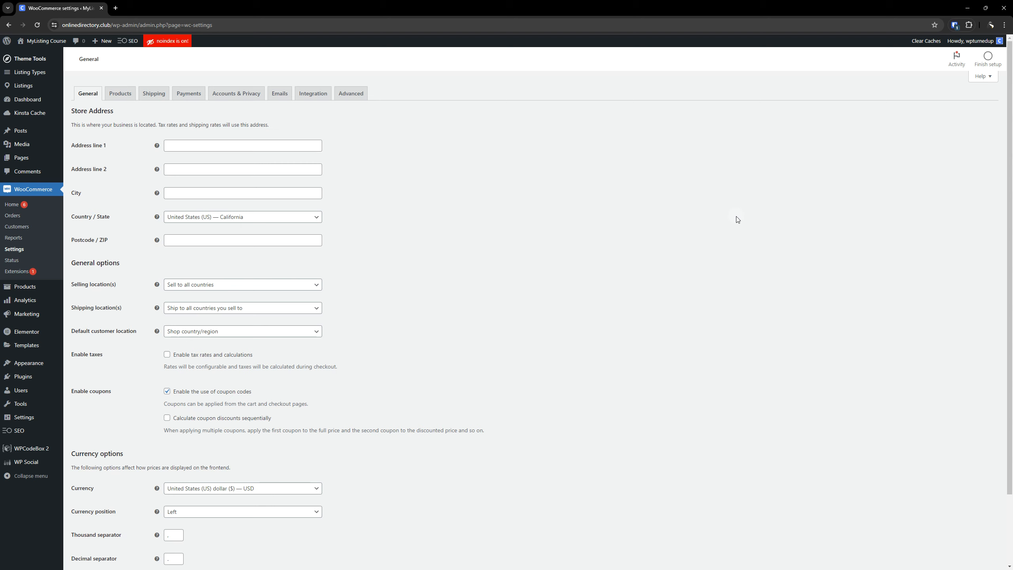
scroll(572, 330, "down", 2)
scroll(572, 332, "up", 2)
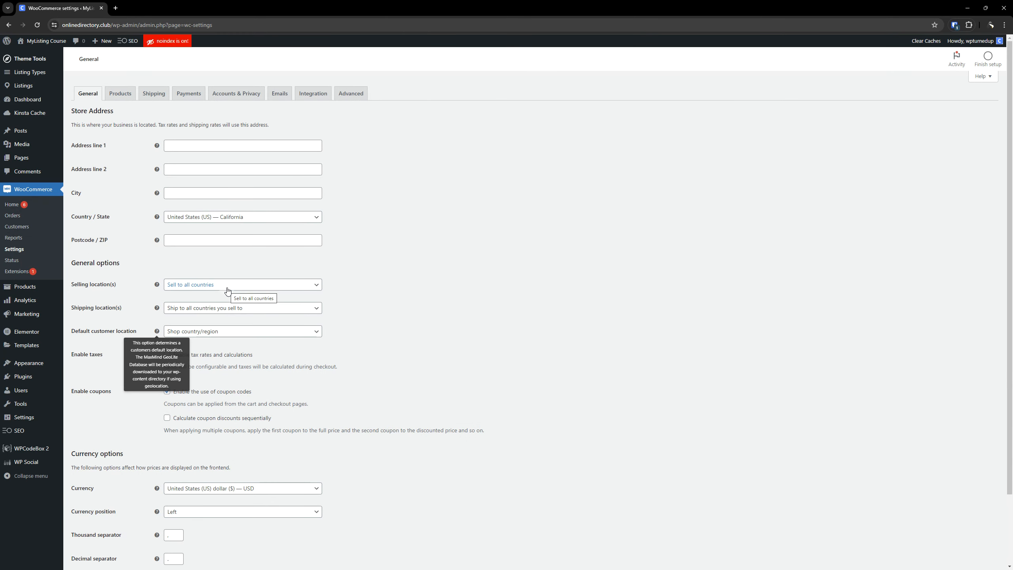
left_click(226, 289)
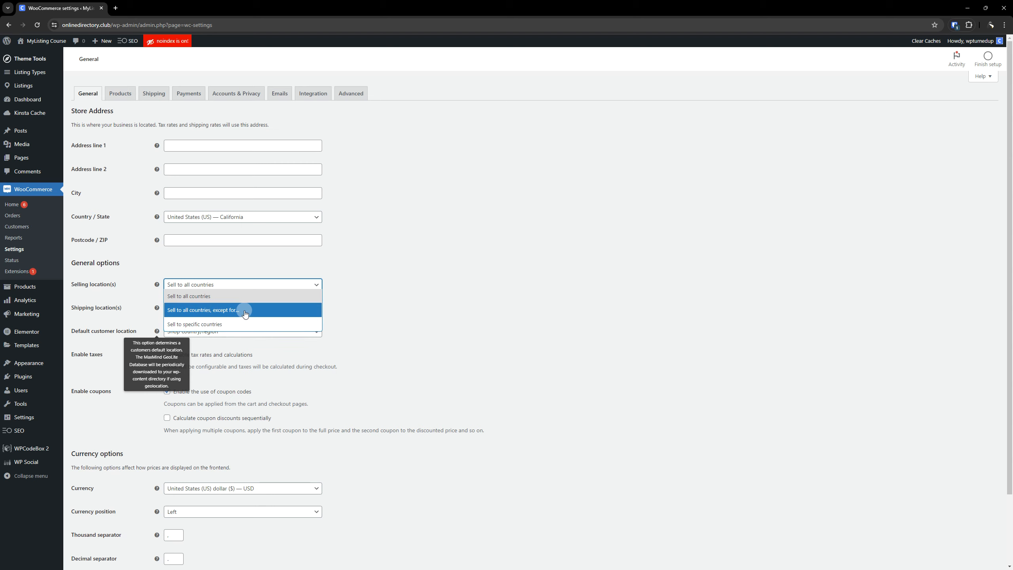
left_click(255, 296)
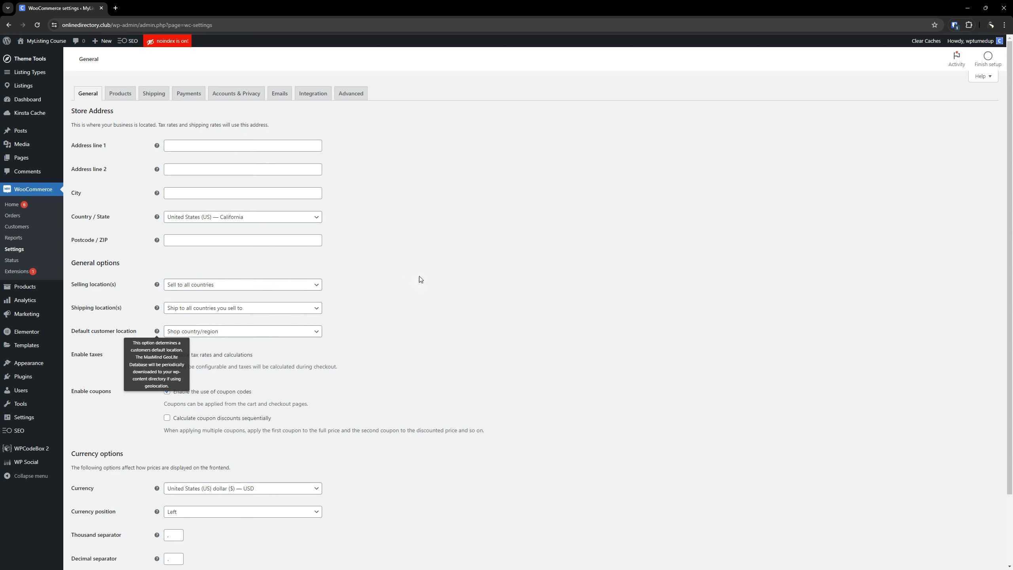
Set the WooCommerce shipping locations to Disable shipping & shipping calculations.
left_click(251, 307)
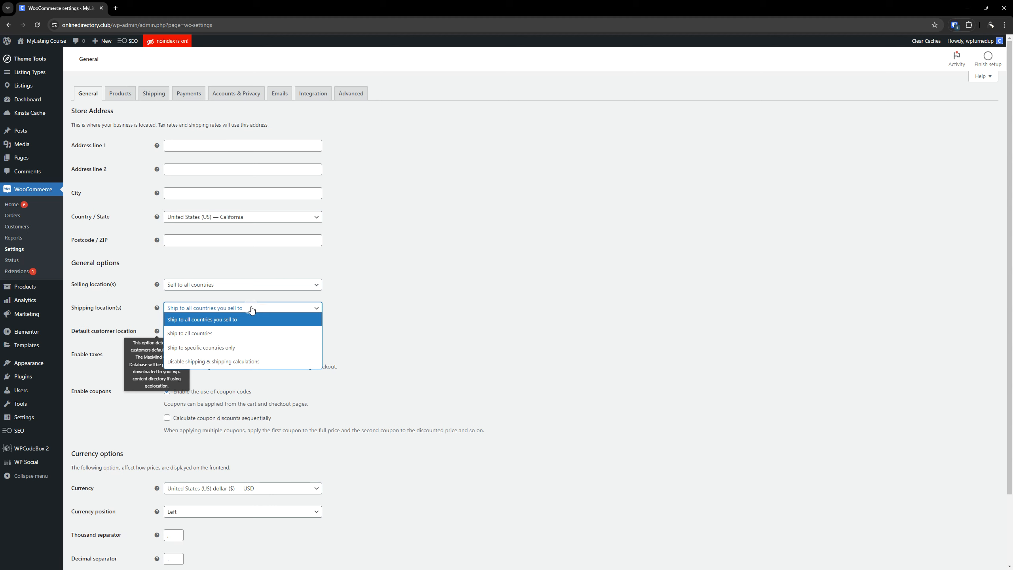
left_click(194, 361)
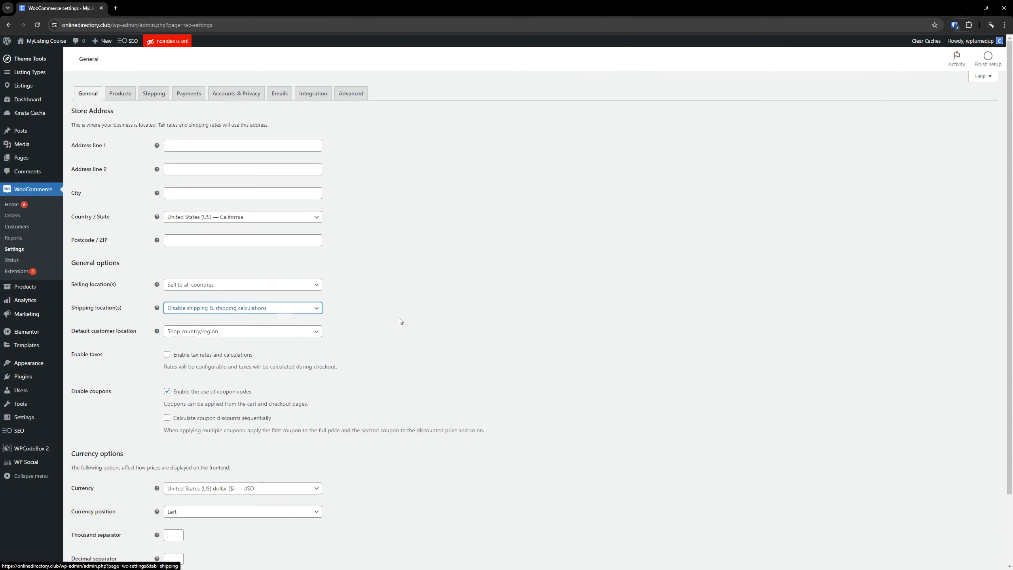
left_click(462, 318)
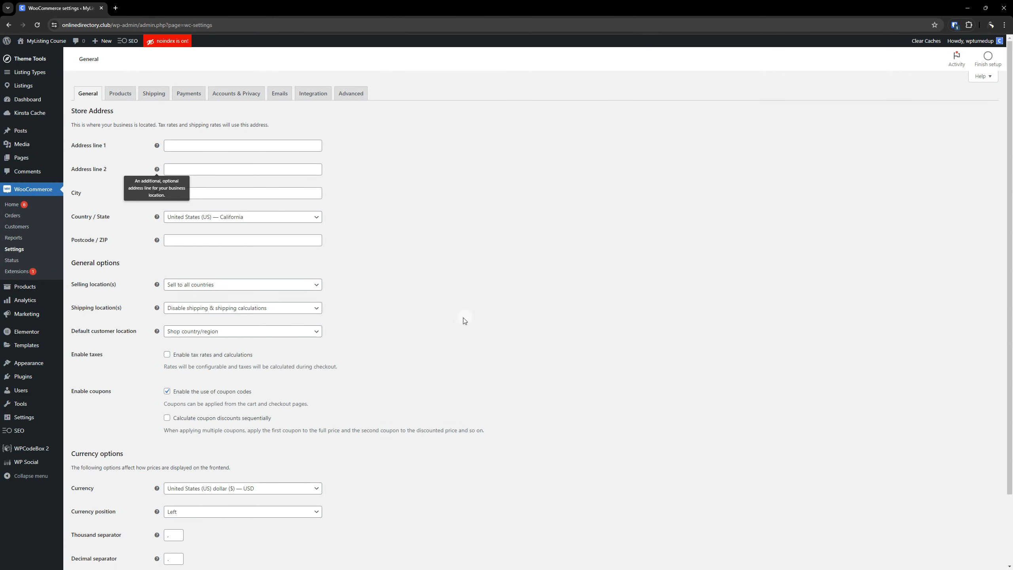
Set the default customer location to No location by default and review the alternative geolocation options.
left_click(193, 333)
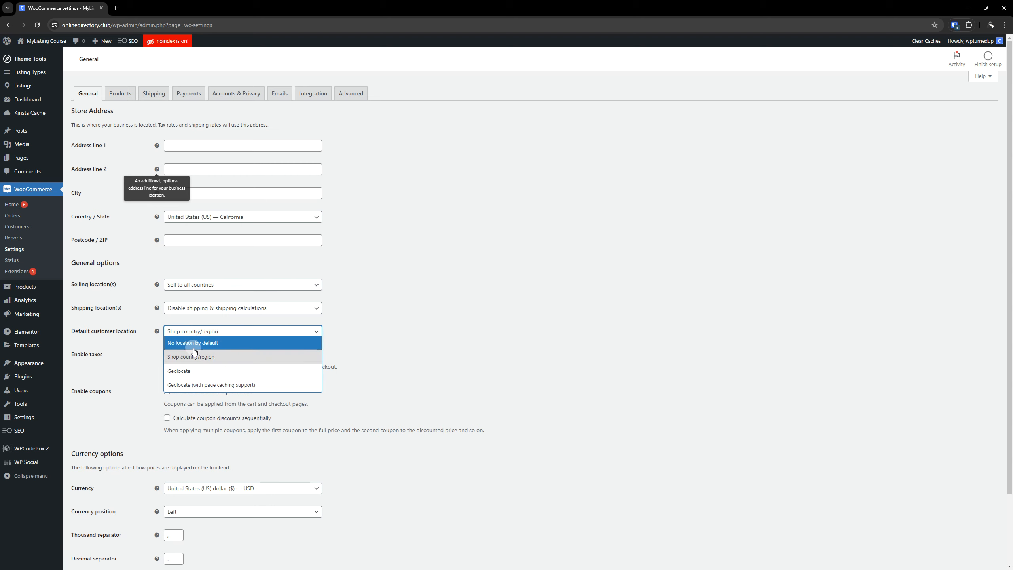
left_click(195, 345)
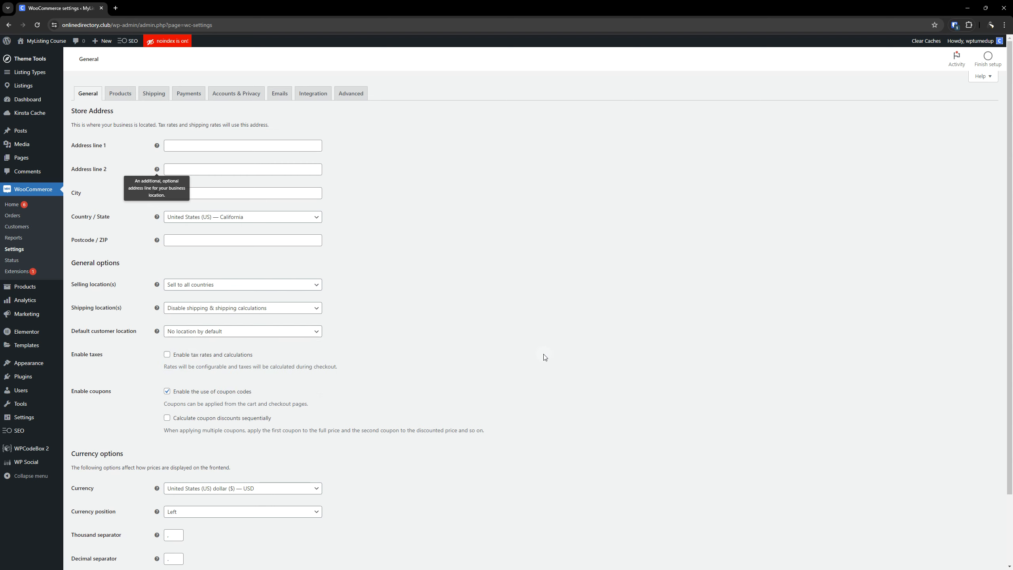
scroll(530, 353, "down", 1)
scroll(527, 351, "down", 1)
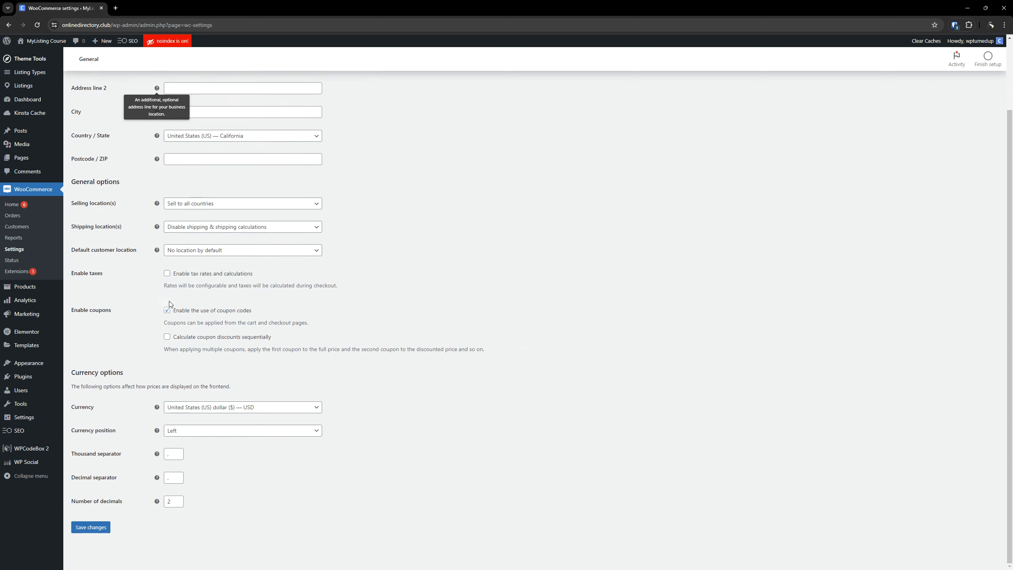
left_click(230, 250)
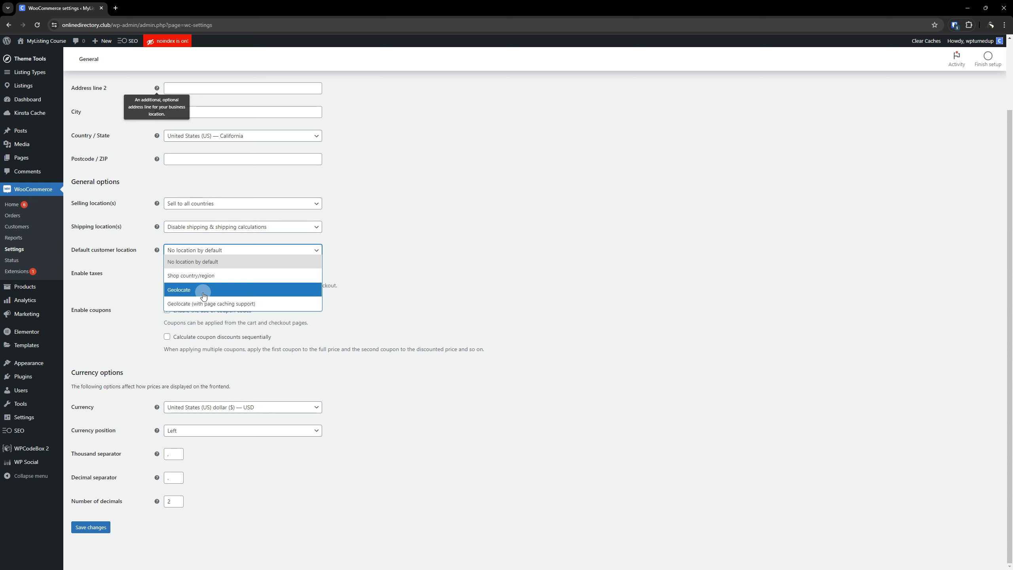
left_click(378, 294)
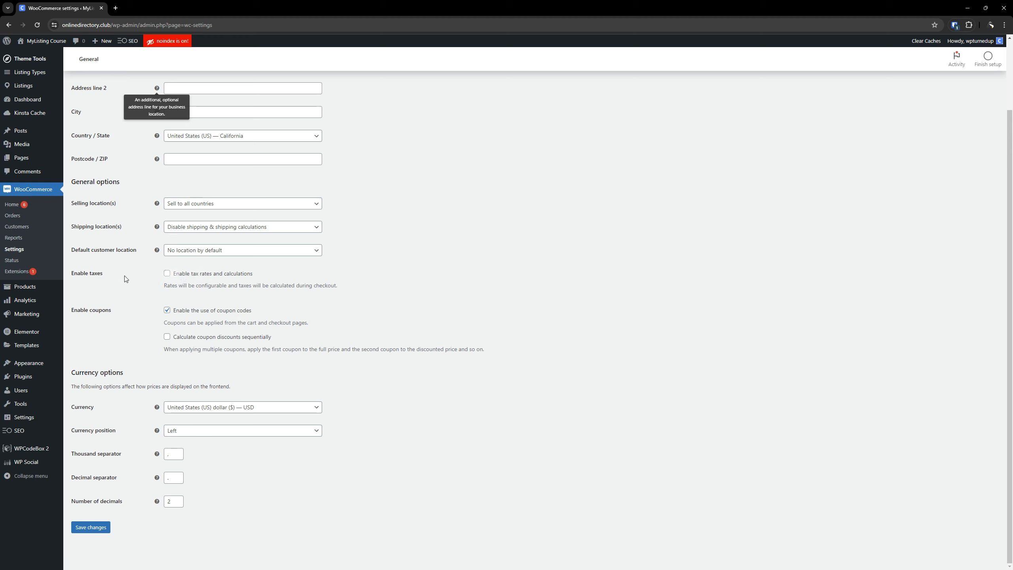
left_click(167, 274)
left_click(178, 310)
left_click(168, 337)
View the marketing Coupons page in a separate browser tab, then close it and return to the WooCommerce settings.
mouse_move(38, 321)
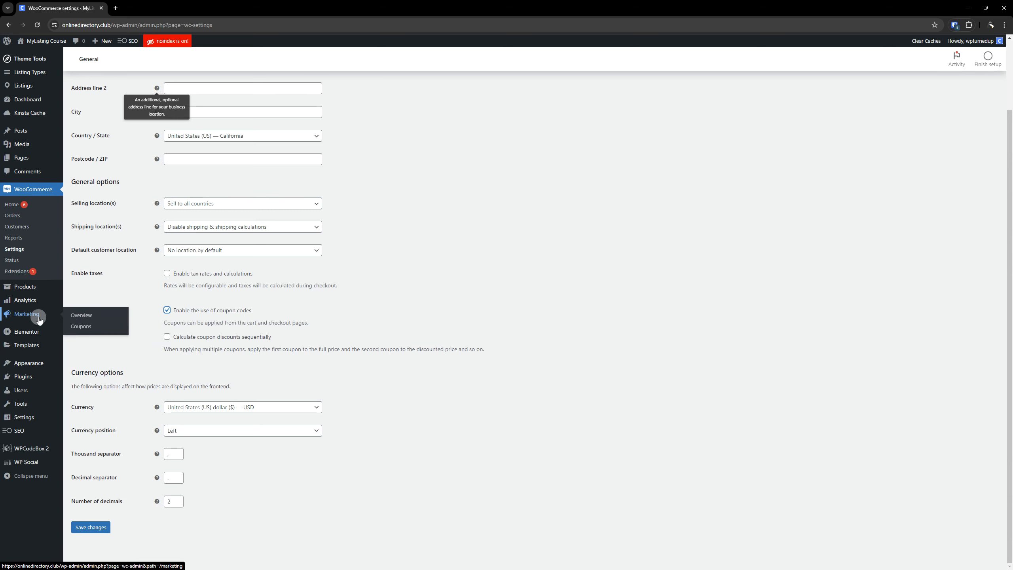
right_click(95, 328)
left_click(98, 331)
left_click(178, 5)
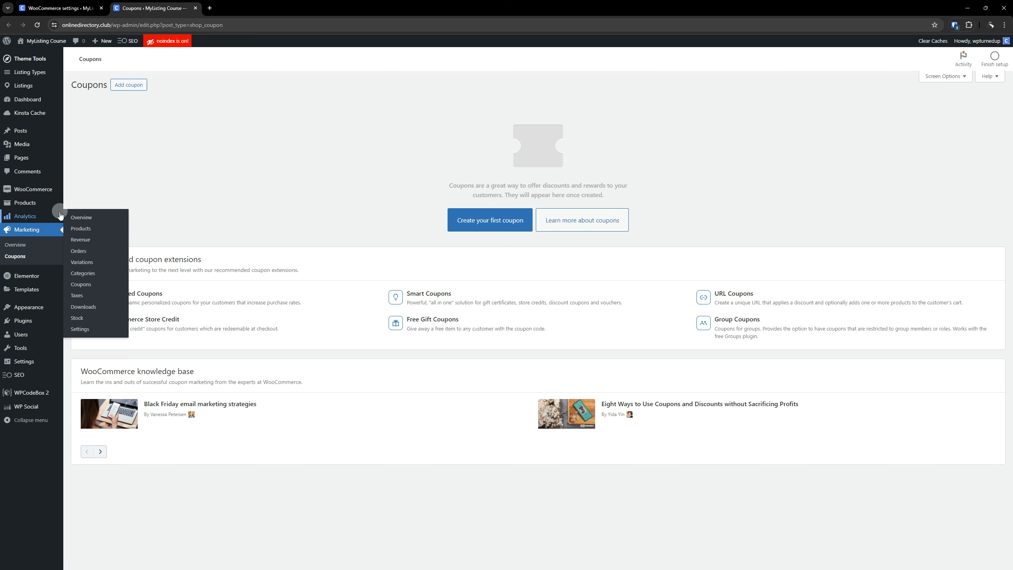
left_click(196, 8)
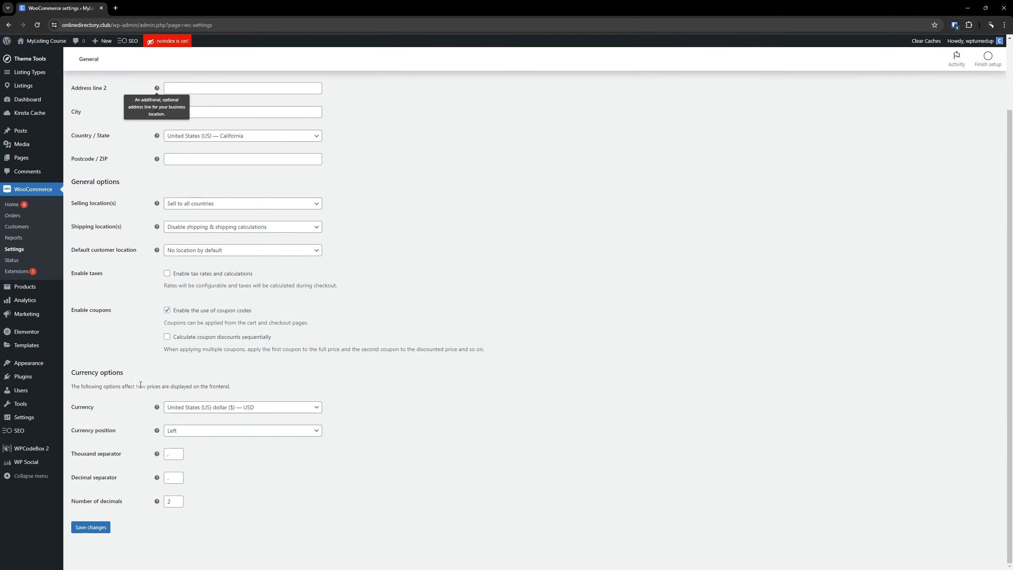
Save the WooCommerce general settings with sequential coupon discount calculation left disabled.
left_click(167, 337)
left_click(168, 337)
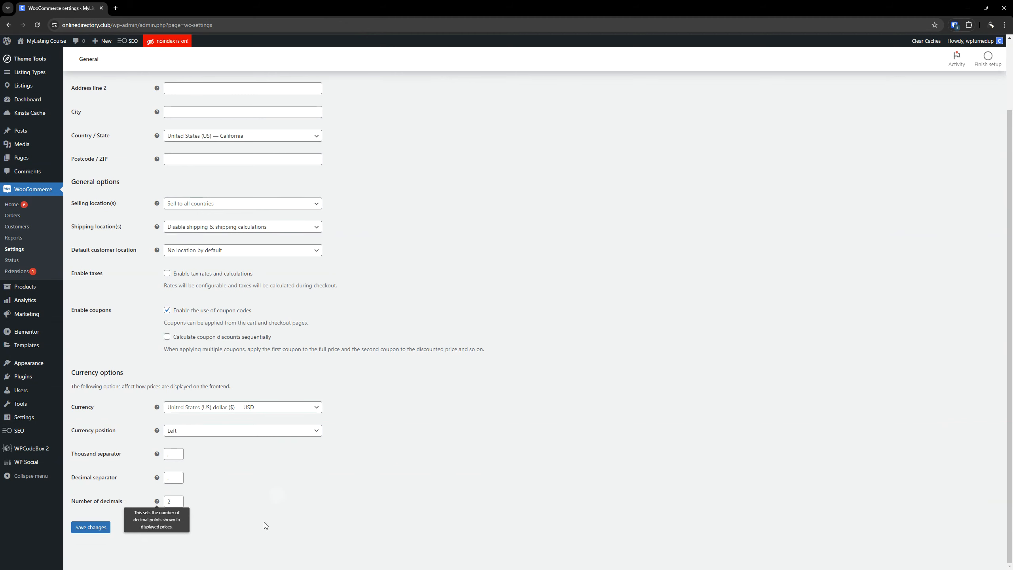
left_click(98, 529)
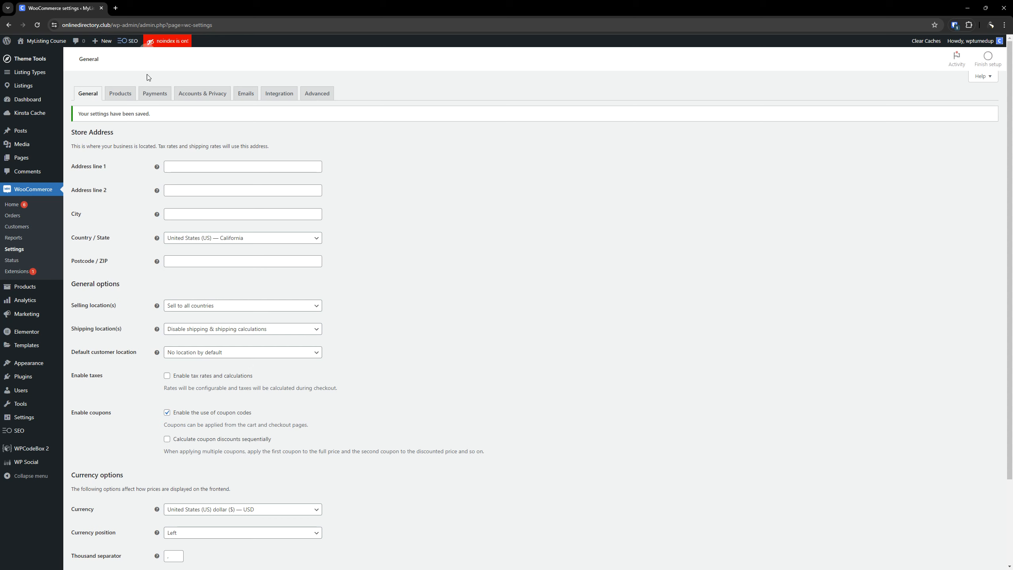
In the WooCommerce product settings, enable redirecting to the cart page after successful addition.
left_click(119, 94)
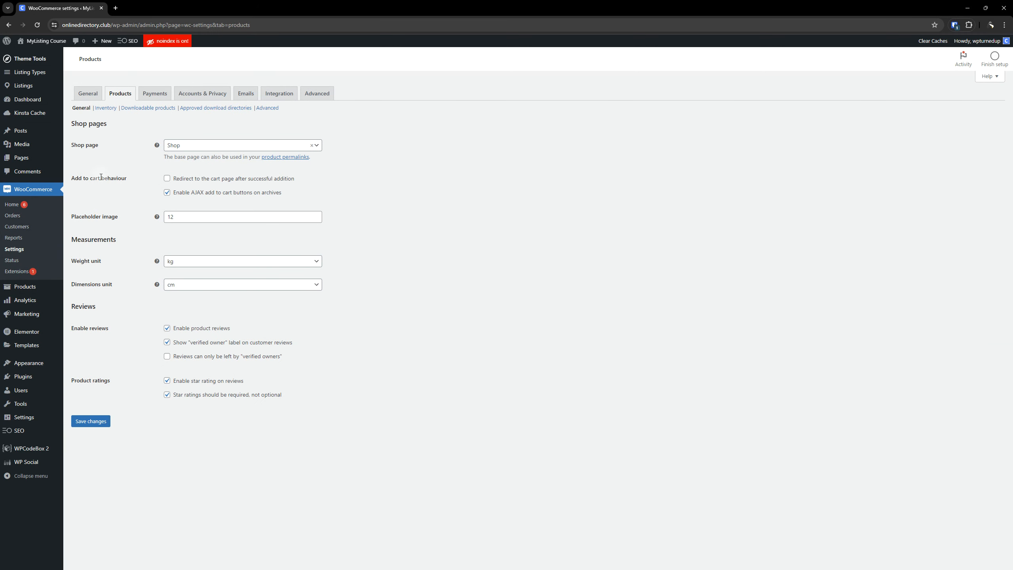
left_click(167, 179)
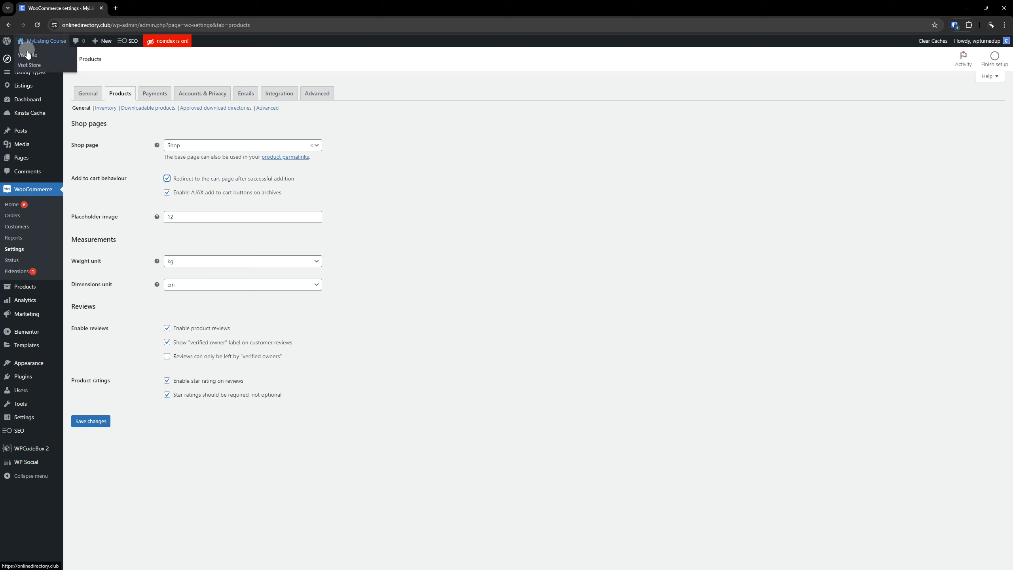
Open the site's front end in a separate browser tab, check the header's cart icon, and return to the WooCommerce settings.
right_click(27, 54)
left_click(48, 60)
left_click(175, 8)
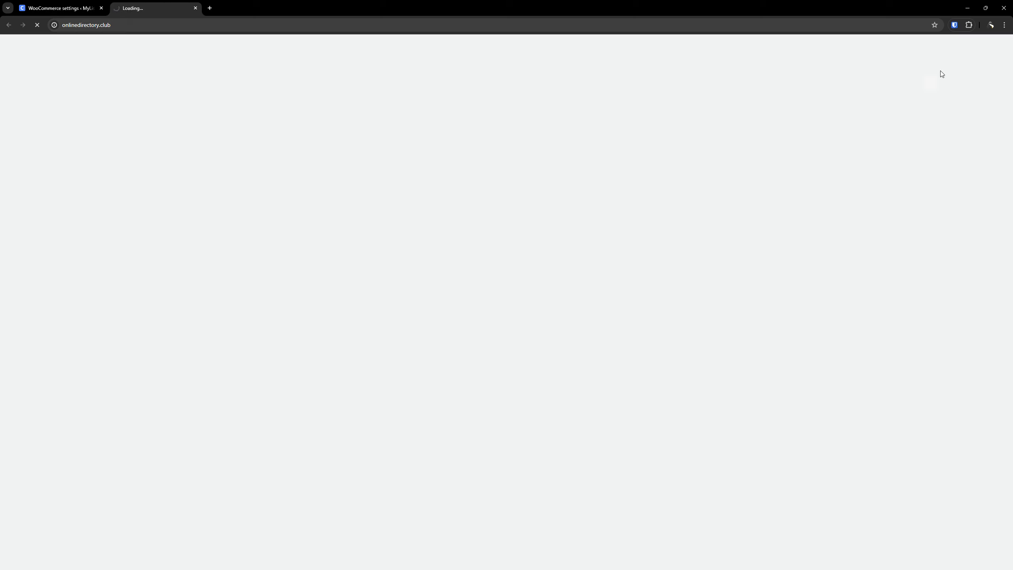
left_click(971, 56)
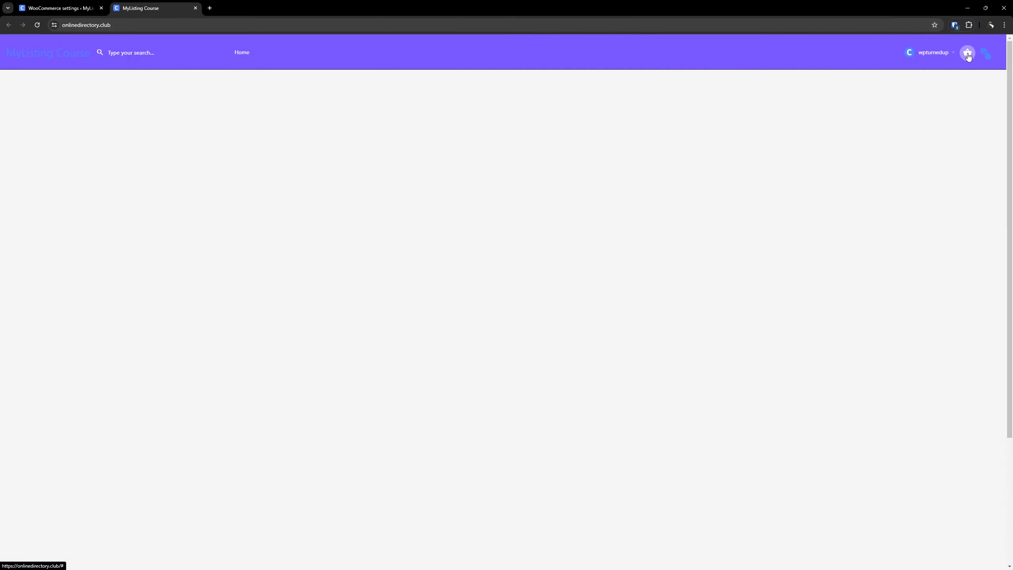
left_click(968, 57)
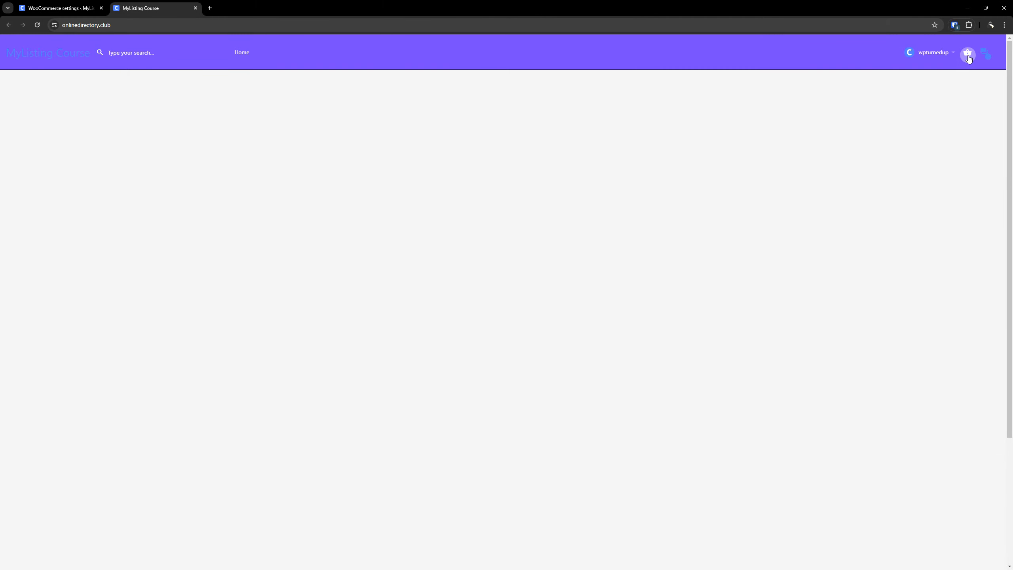
left_click(75, 12)
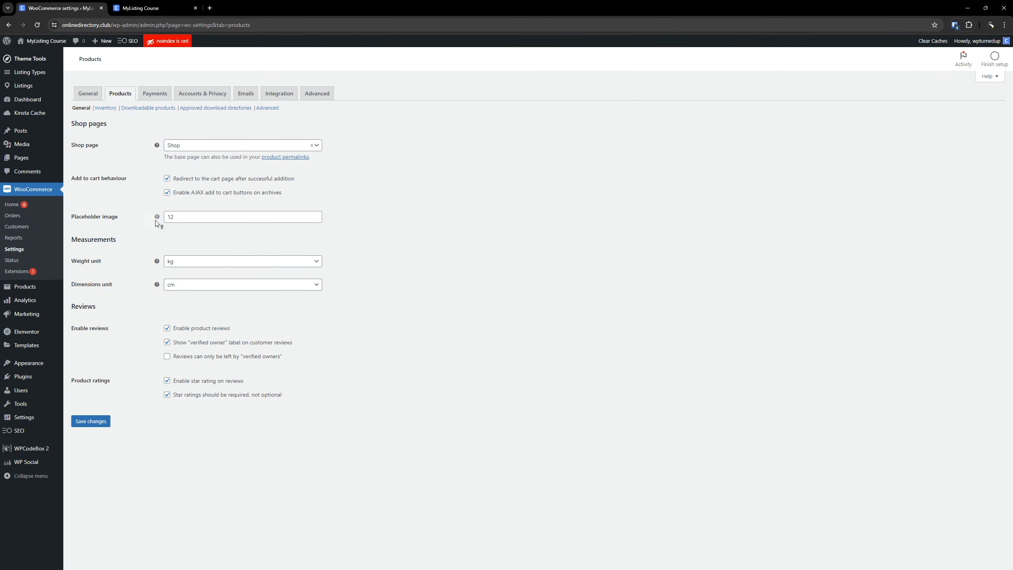
Open the Media Library in a new browser tab and place it ahead of the WooCommerce settings tab.
left_click(179, 219)
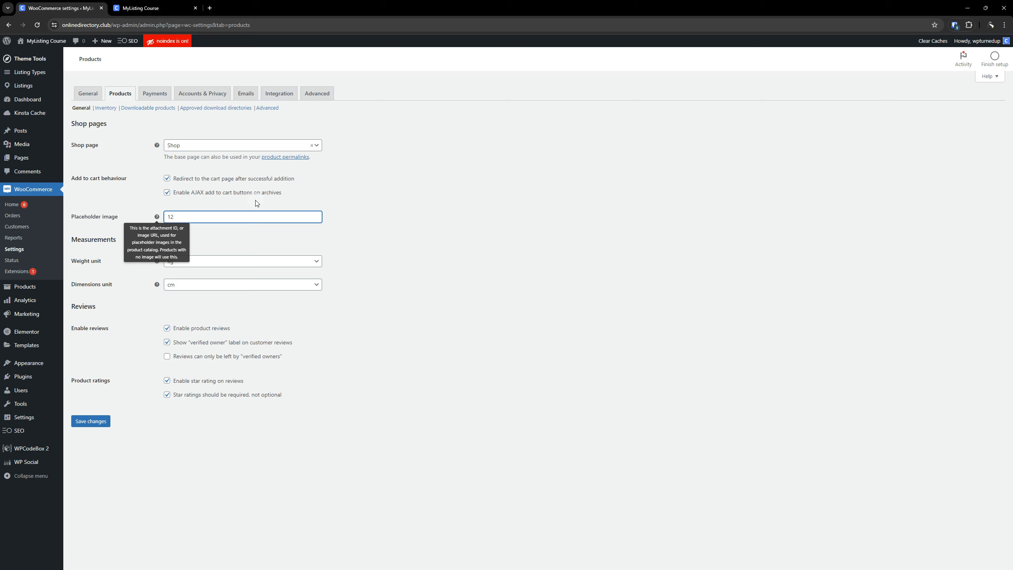
left_click(359, 227)
left_click(189, 216)
left_click(27, 146)
right_click(76, 145)
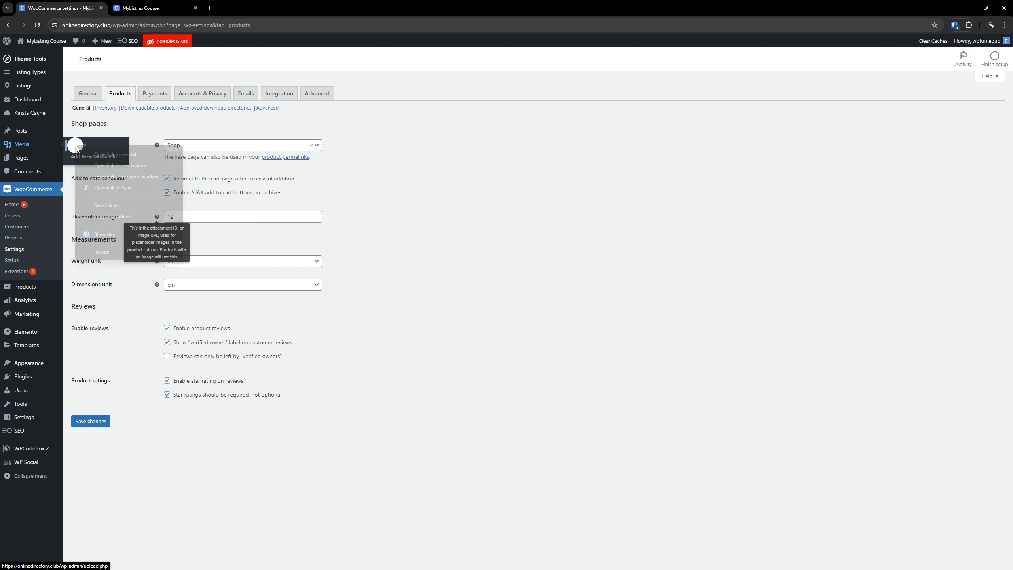
left_click(96, 154)
left_click_drag(234, 4, 61, 4)
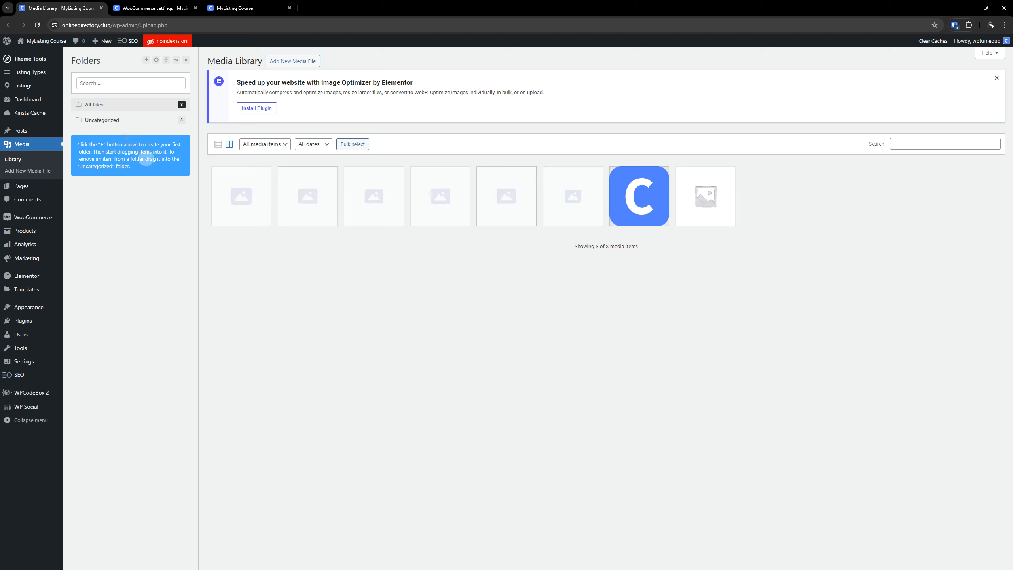
Copy the canvas-favicon.svg file URL from the Media Library and set it as the WooCommerce product placeholder image.
left_click(136, 8)
left_click(169, 217)
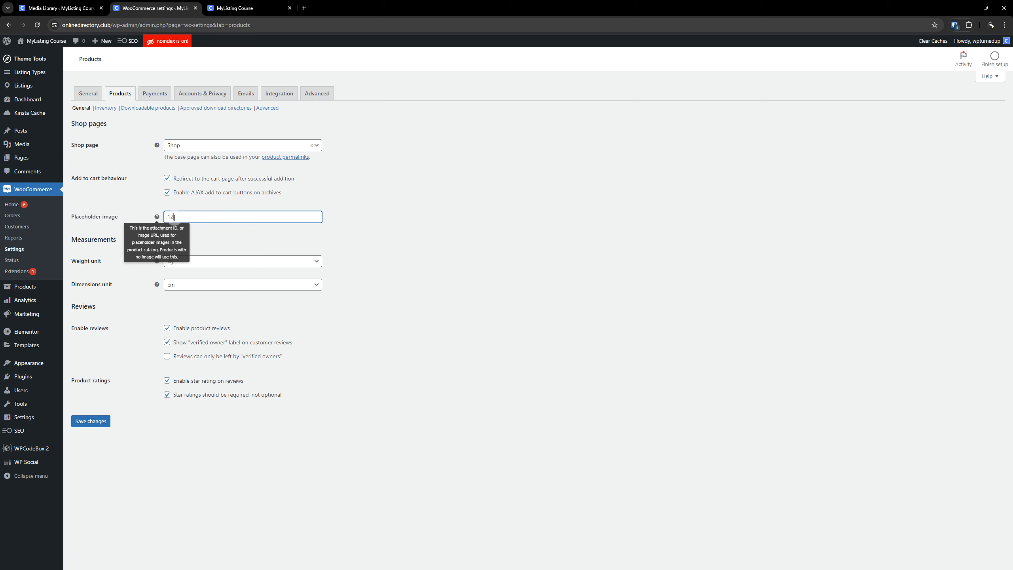
double_click(169, 218)
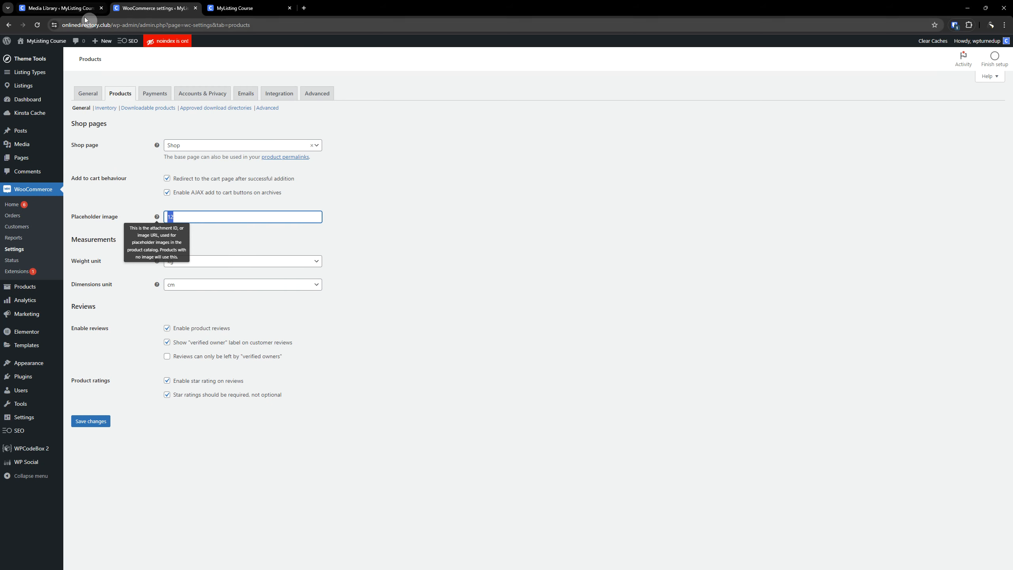
left_click(60, 8)
left_click(633, 194)
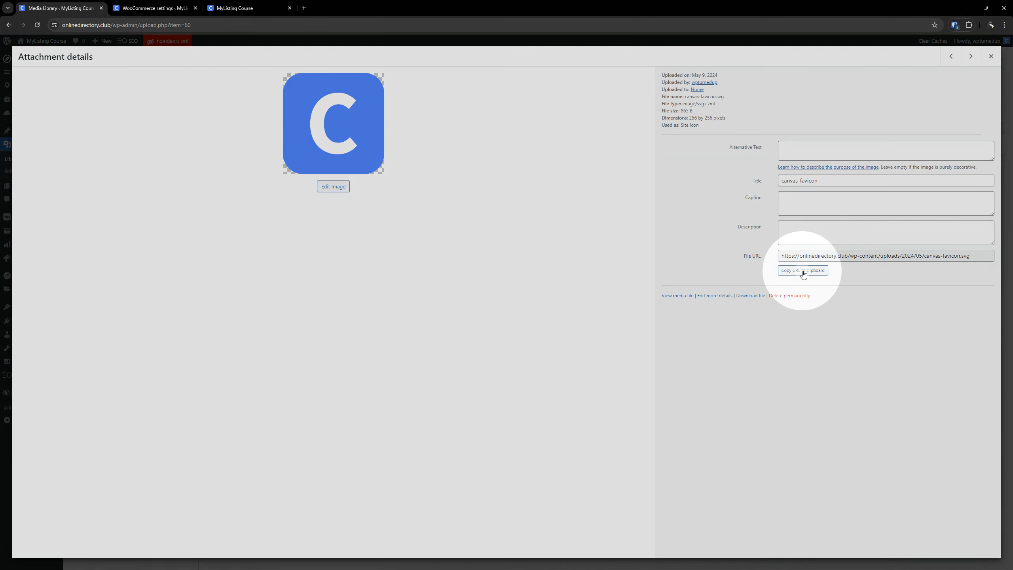
left_click(803, 272)
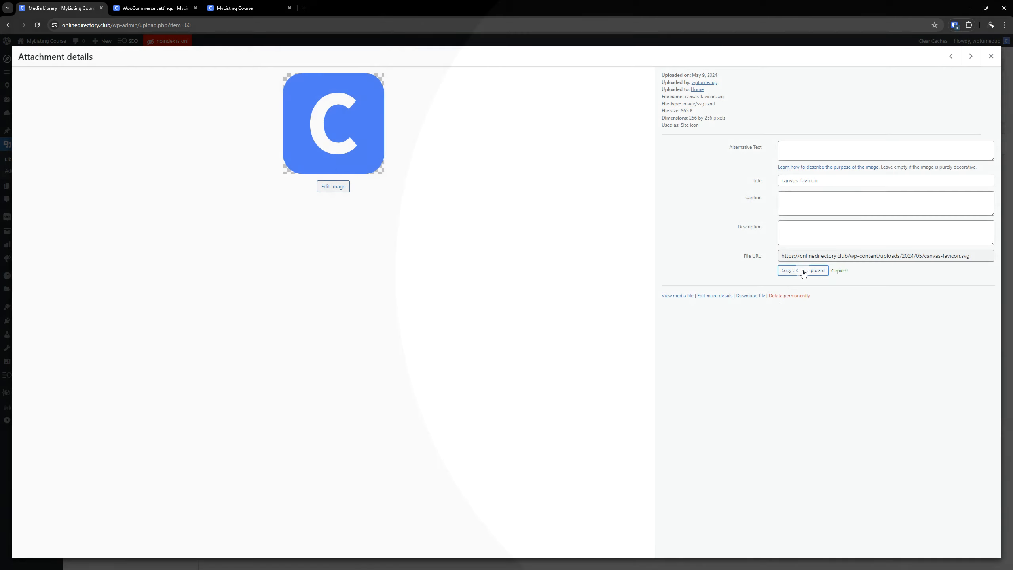
left_click(139, 8)
left_click(221, 217)
key("ctrl+a")
key("ctrl+v")
left_click(432, 229)
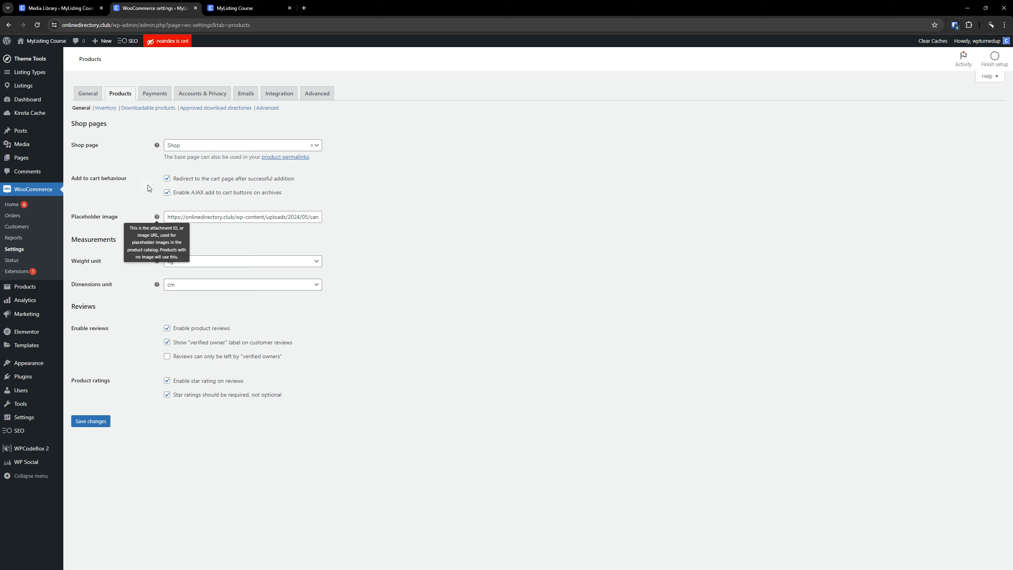
Set the product weight unit to lbs and the dimensions unit to in.
left_click(228, 267)
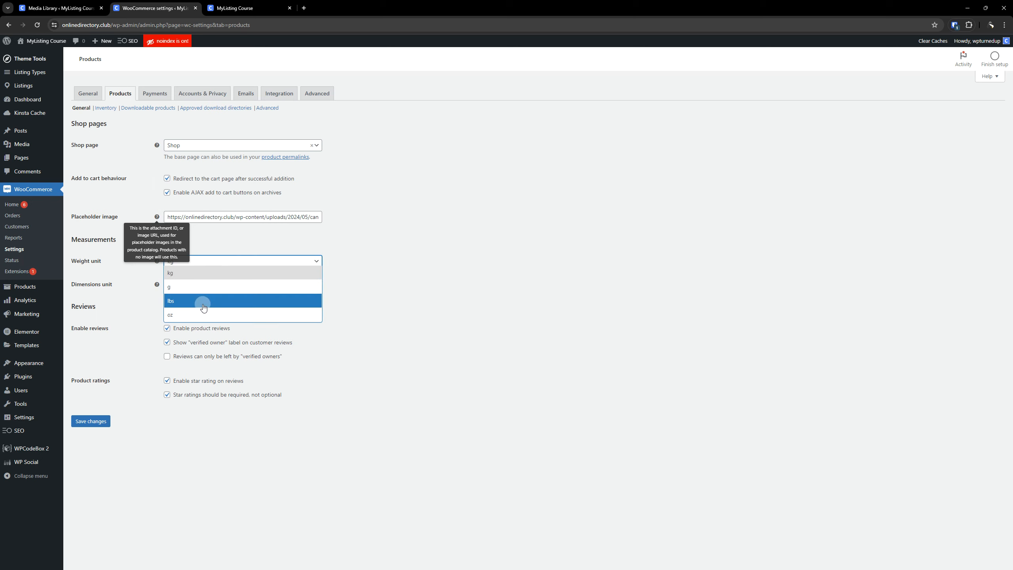
left_click(203, 305)
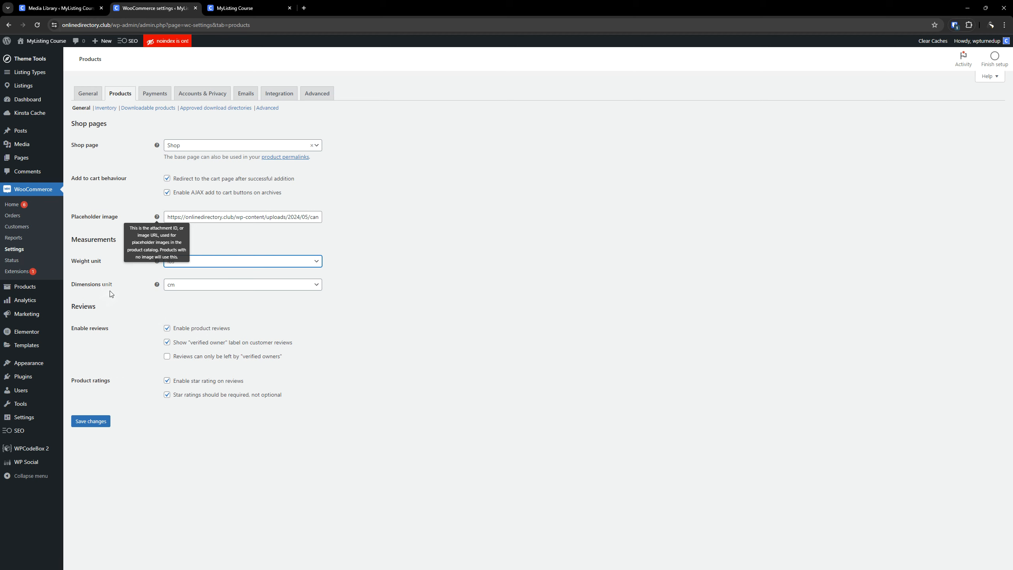
left_click(222, 287)
left_click(193, 342)
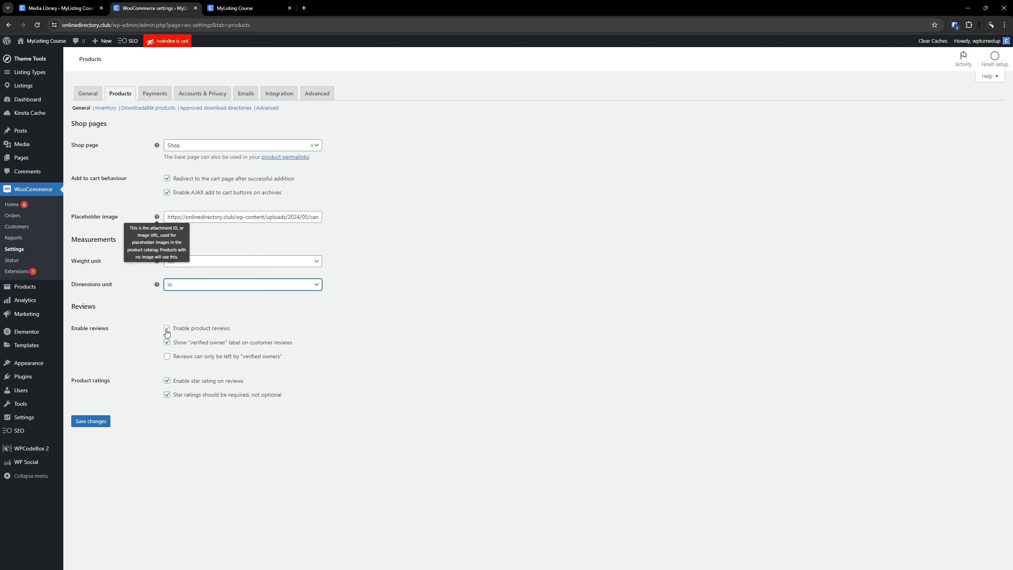
Toggle product reviews off and back on, and save the general product settings.
left_click(168, 331)
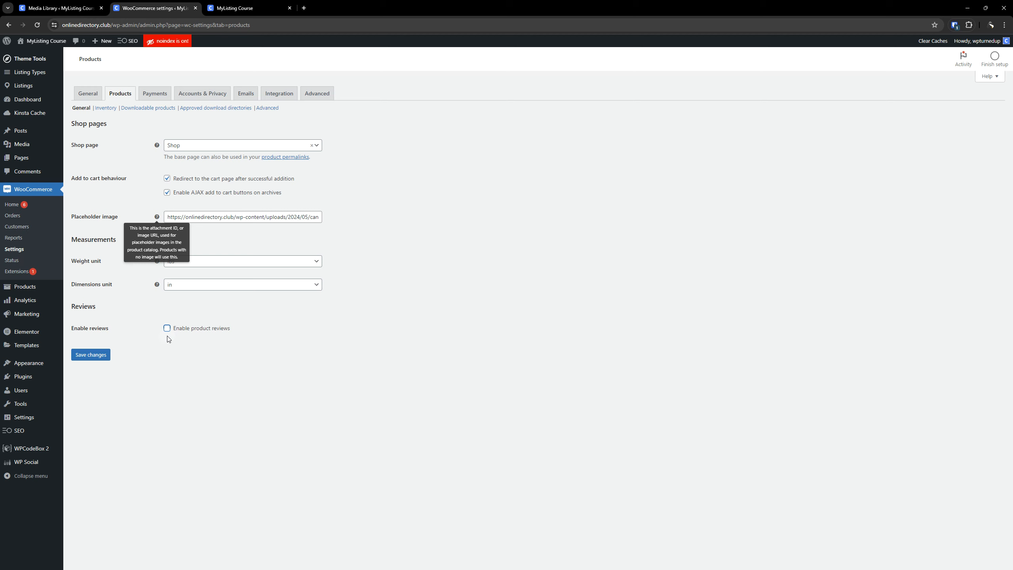
left_click(167, 329)
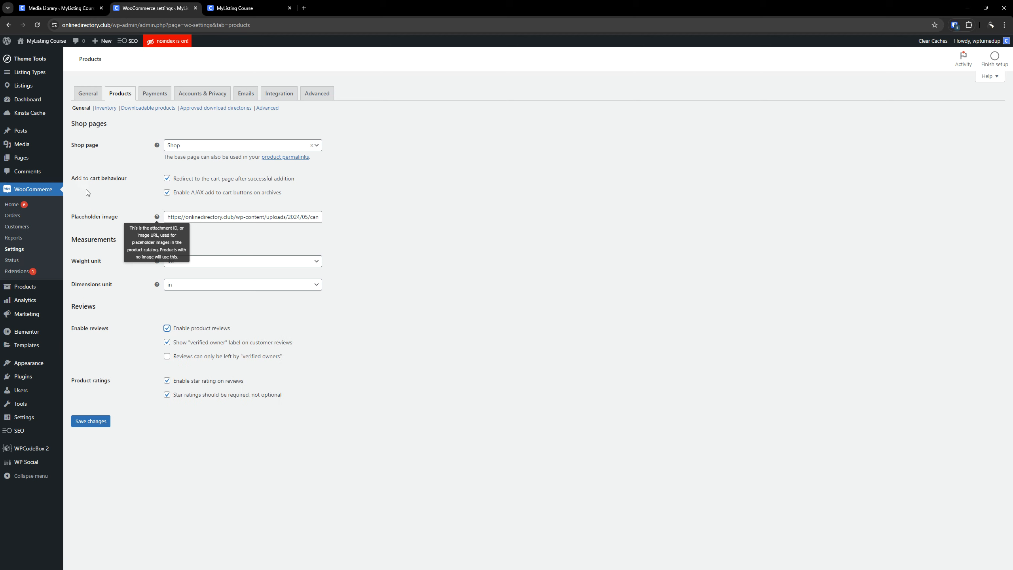
left_click(104, 426)
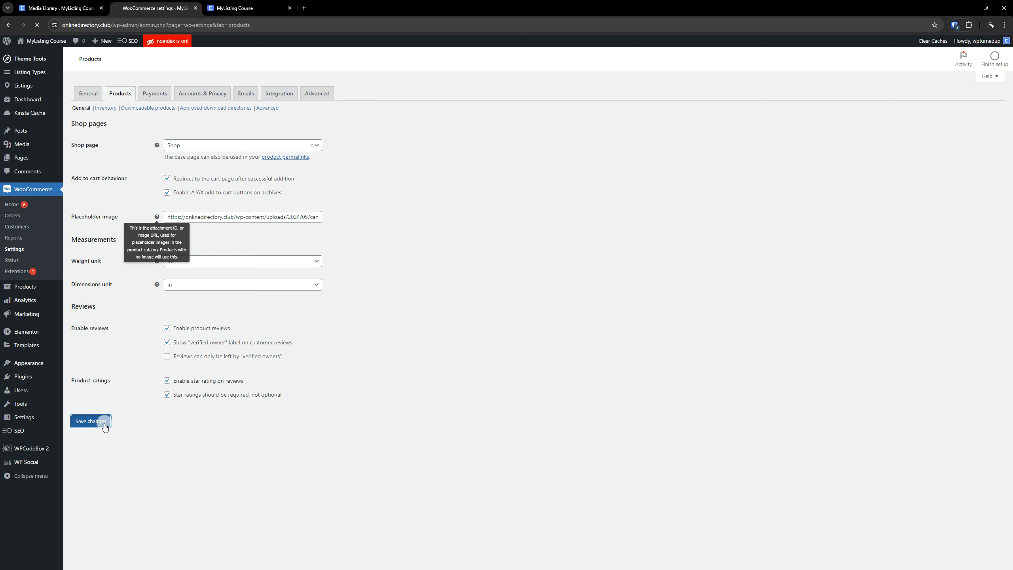
In the product Inventory settings, compare the options with stock management on and off, and leave it disabled.
left_click(98, 112)
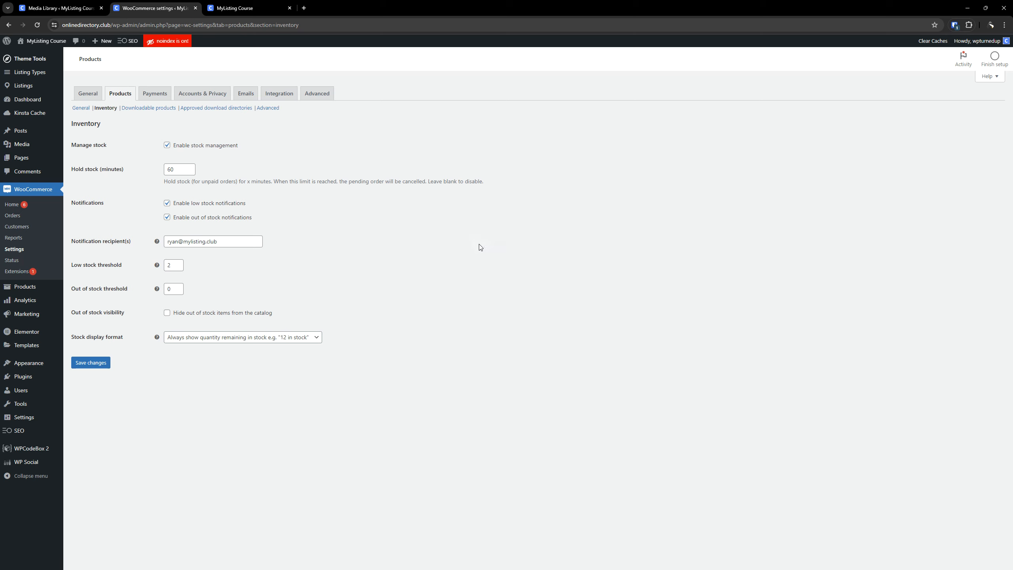
left_click(168, 146)
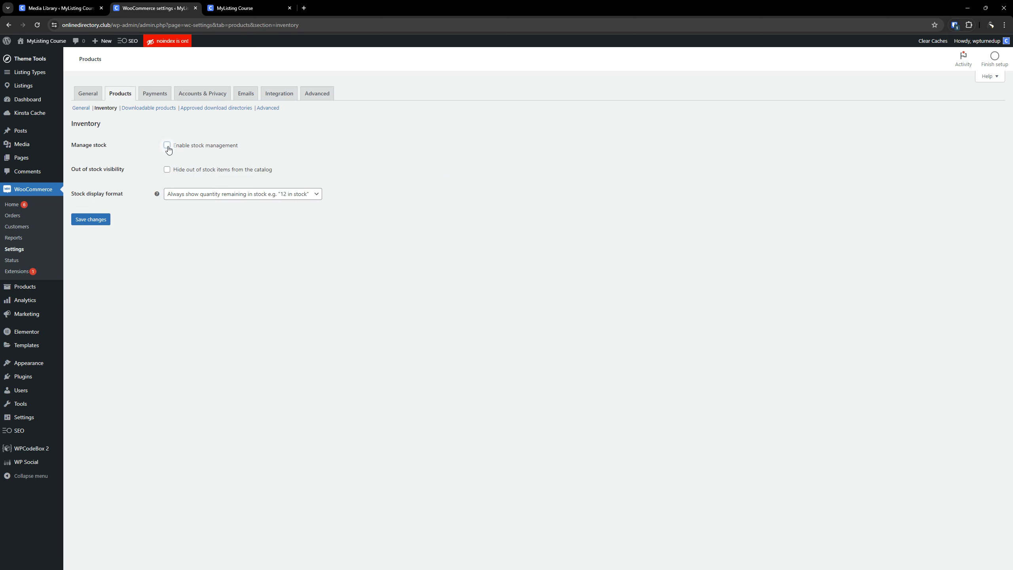
left_click(165, 147)
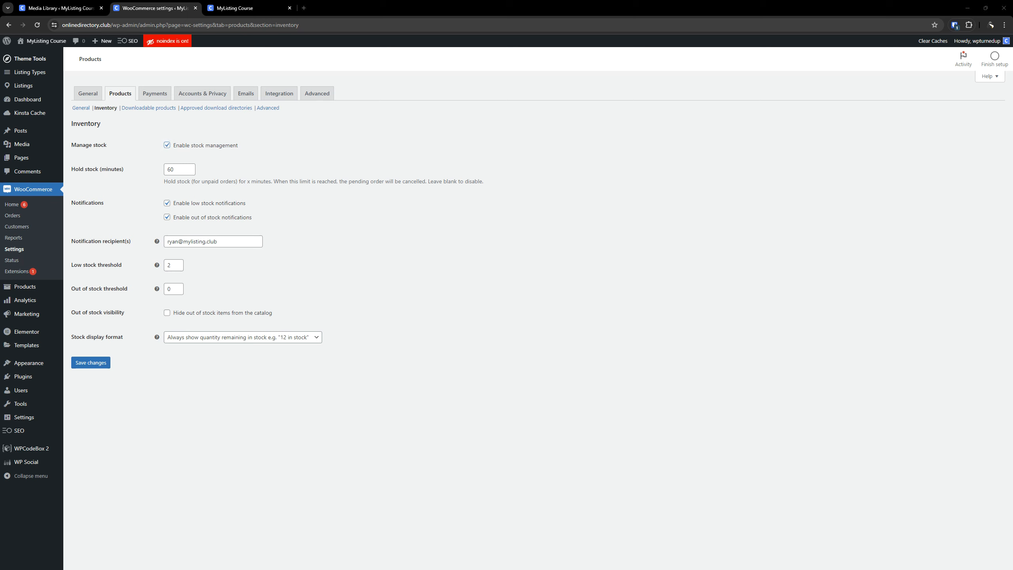
left_click(166, 147)
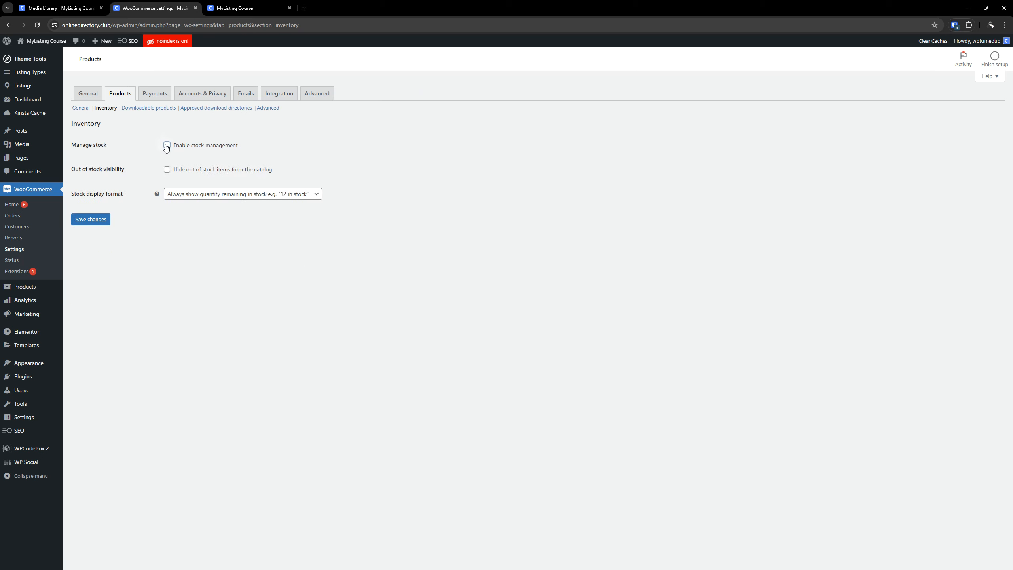
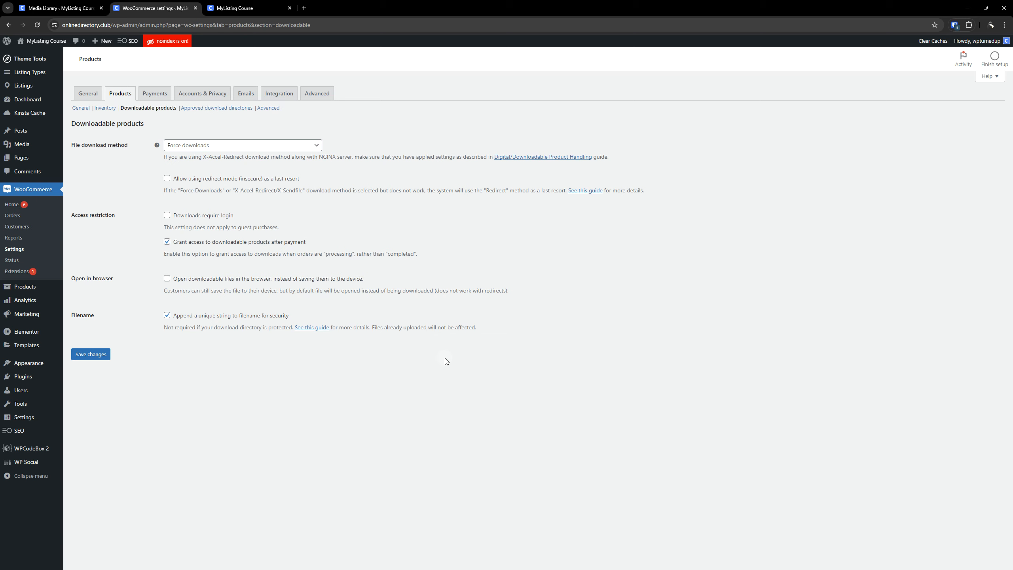
In the approved download directories, select both directory URLs and choose the Delete permanently bulk action.
left_click(211, 111)
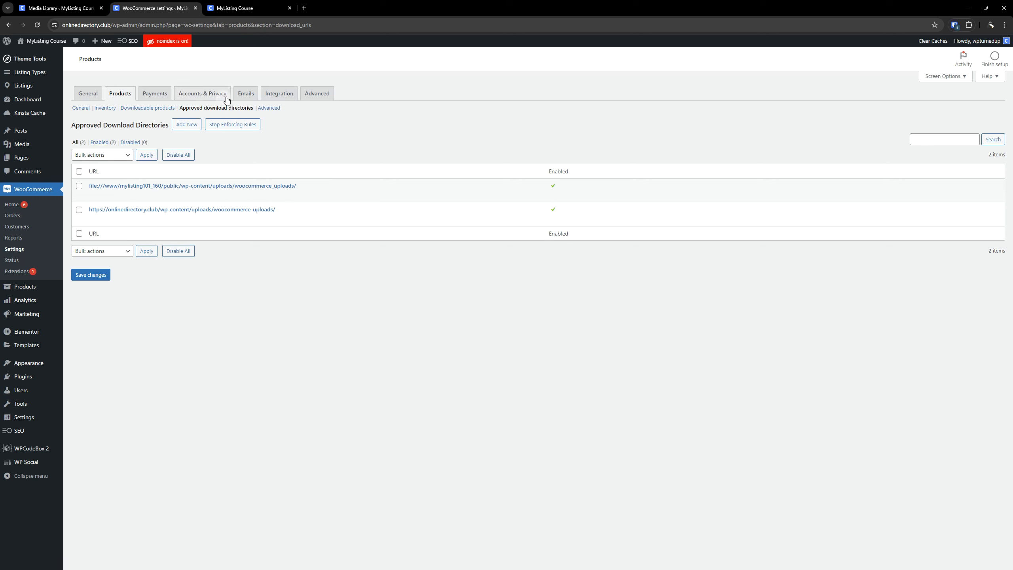
left_click(156, 109)
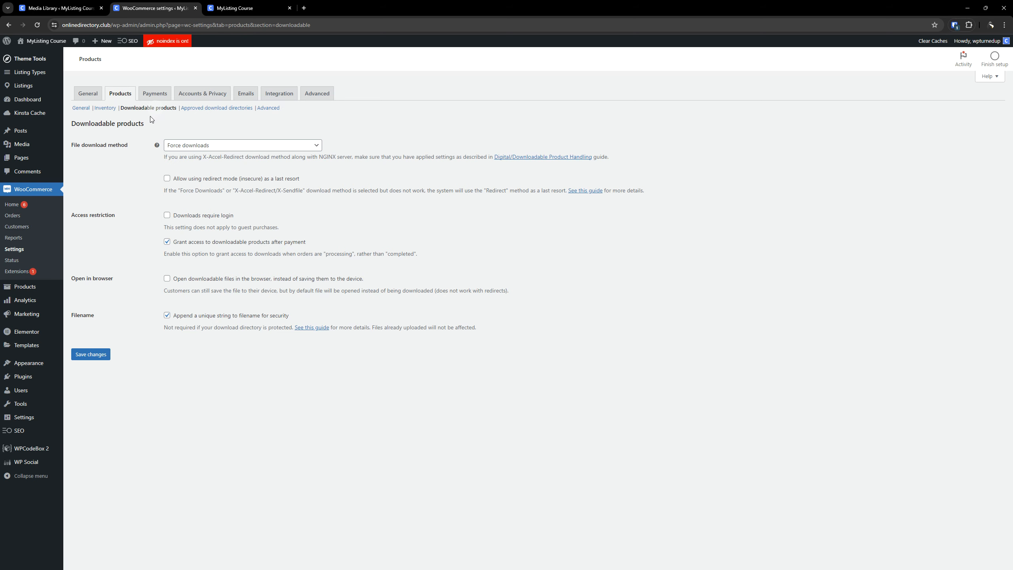
left_click(201, 109)
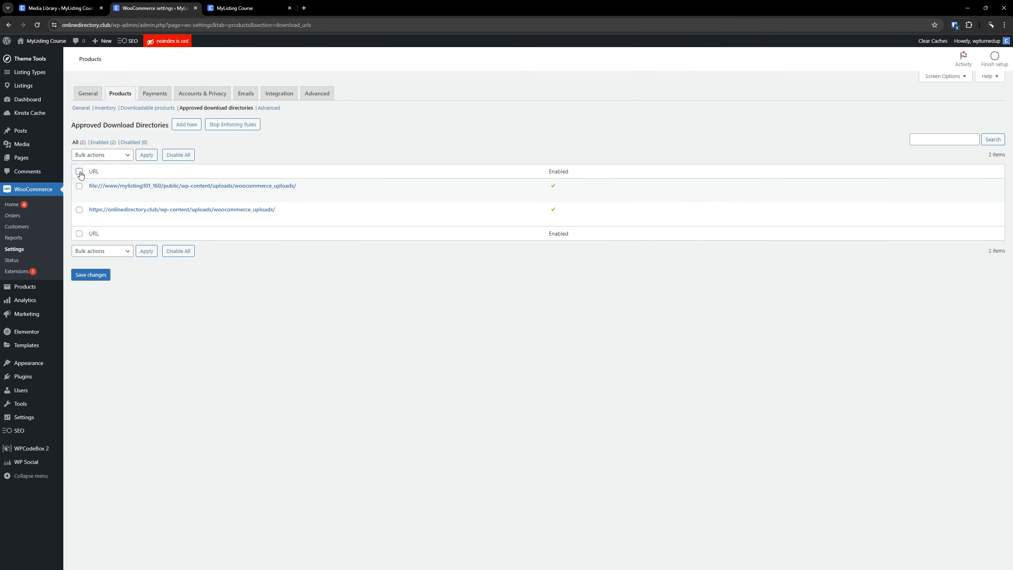
left_click(79, 171)
left_click(98, 155)
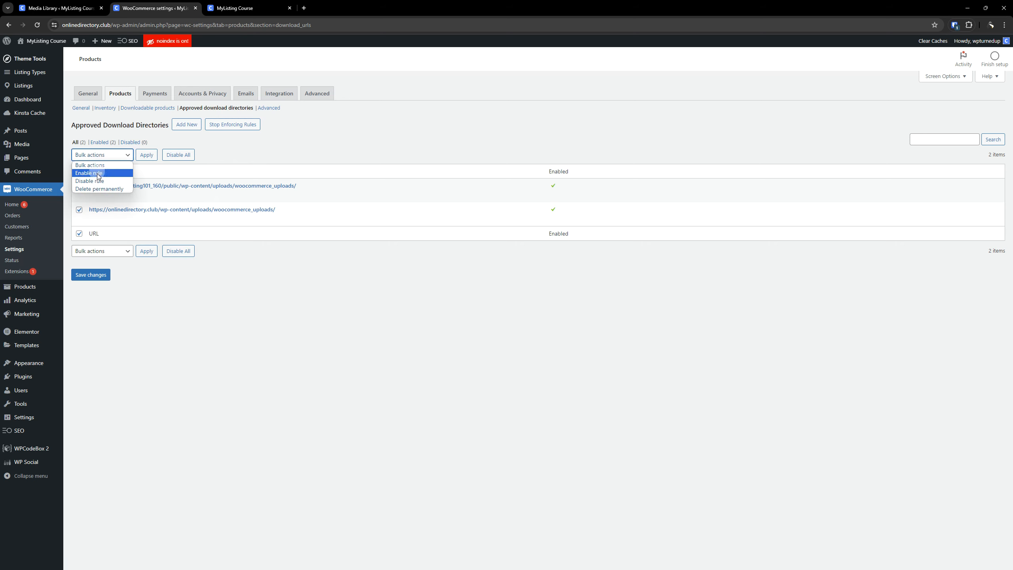
left_click(98, 187)
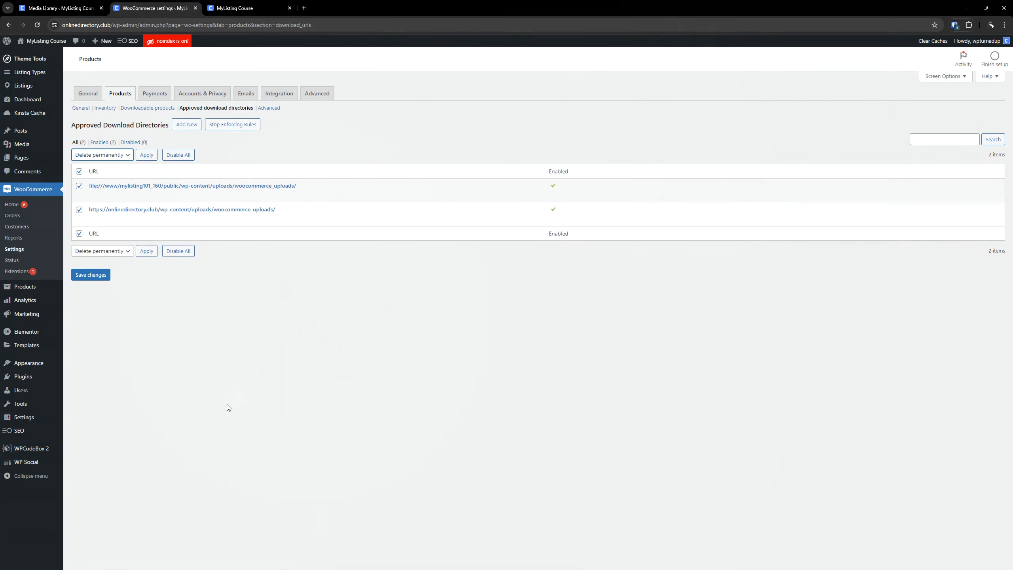
In a new browser tab, upload, install and activate the woocommerce-product-vendors zip plugin from the Downloads folder.
mouse_move(33, 375)
right_click(84, 388)
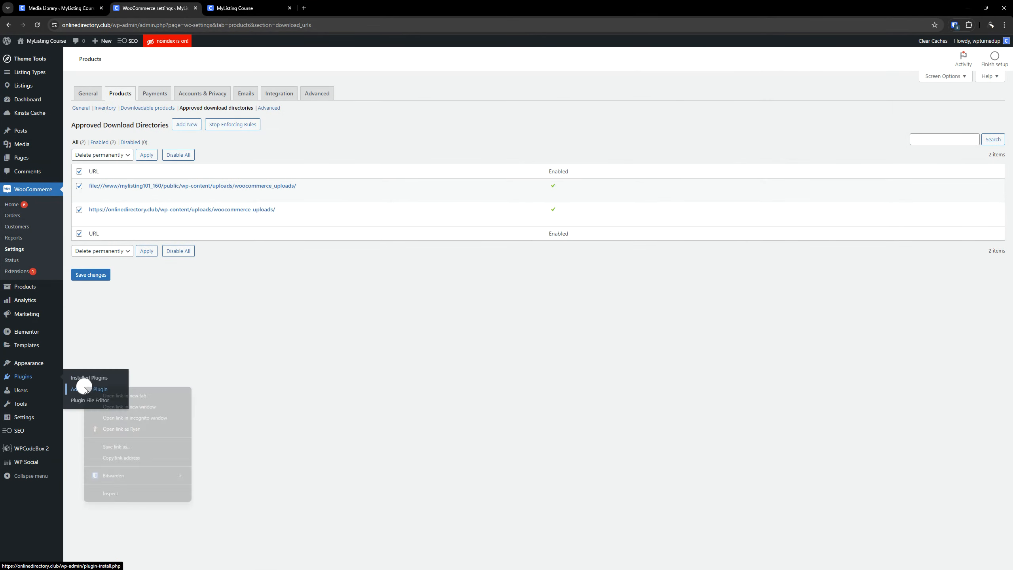
left_click(107, 396)
left_click(343, 8)
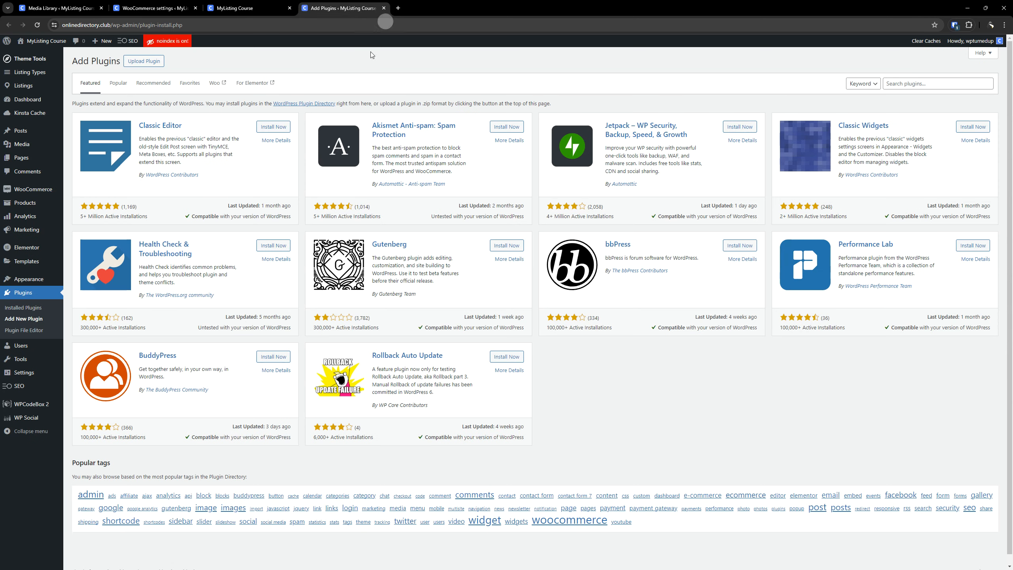
left_click(140, 62)
left_click(478, 133)
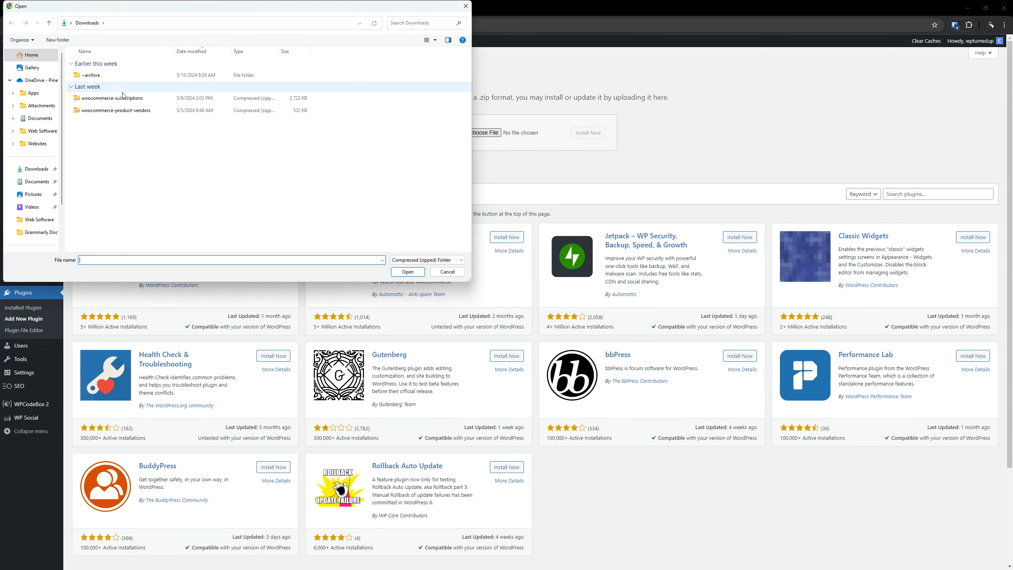
double_click(132, 111)
left_click(587, 136)
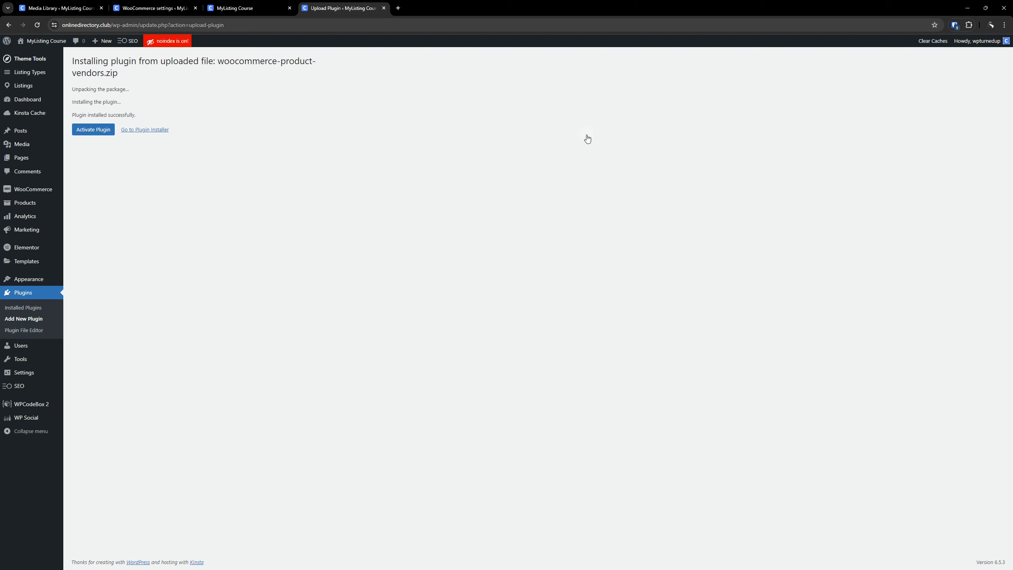
left_click(99, 136)
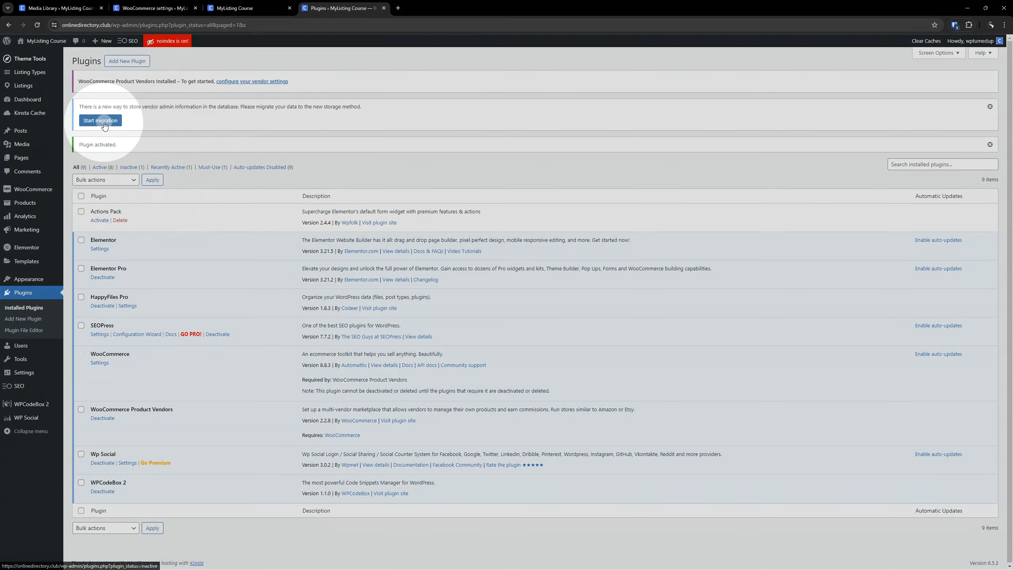
Start migrating the vendor admin data to the new storage method and dismiss the migration notice.
left_click(106, 122)
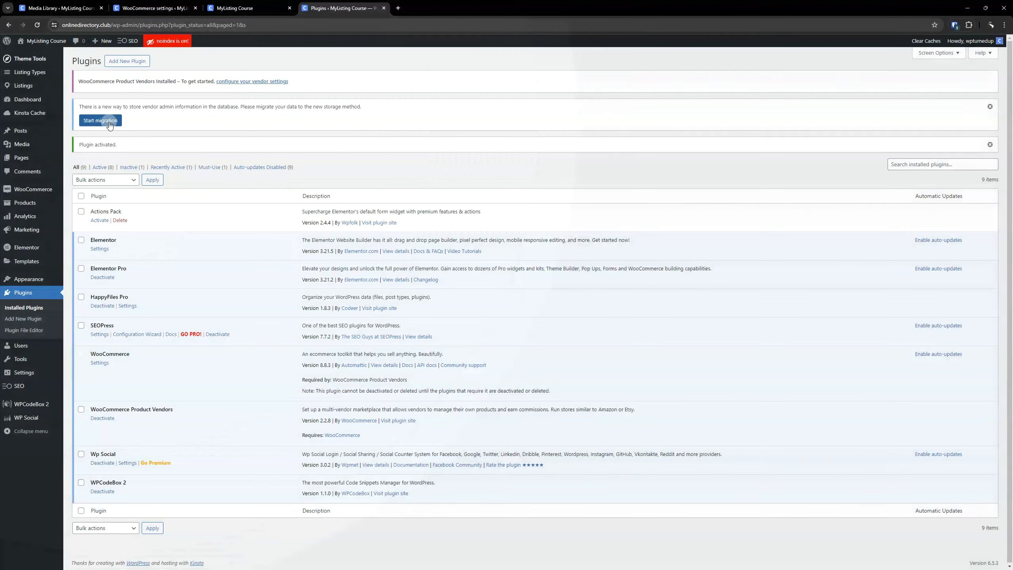
left_click(111, 121)
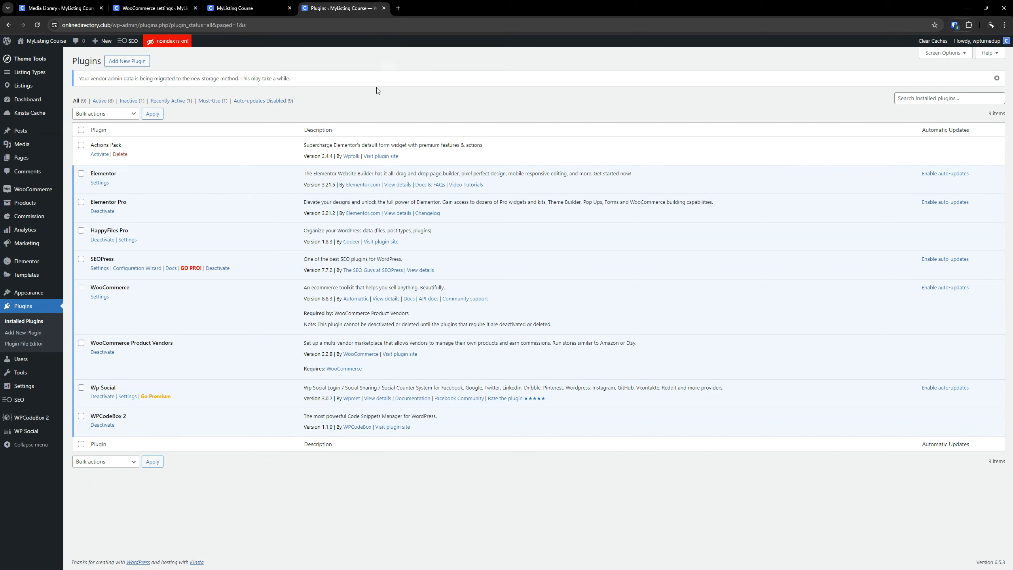
left_click(996, 79)
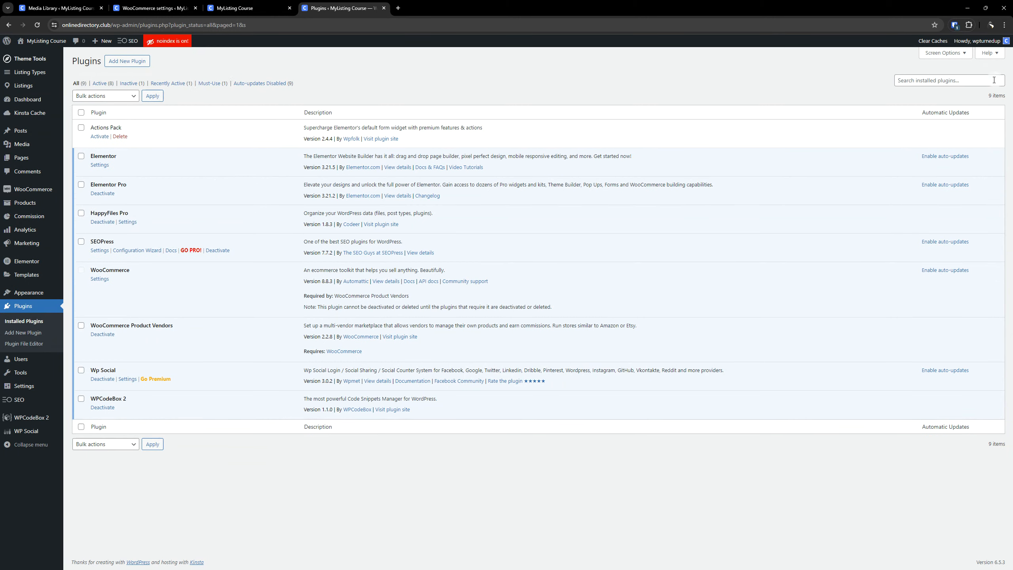
Close the site front-end, Plugins and Media Library browser tabs, and save the WooCommerce settings to delete both approved download directories.
left_click(262, 6)
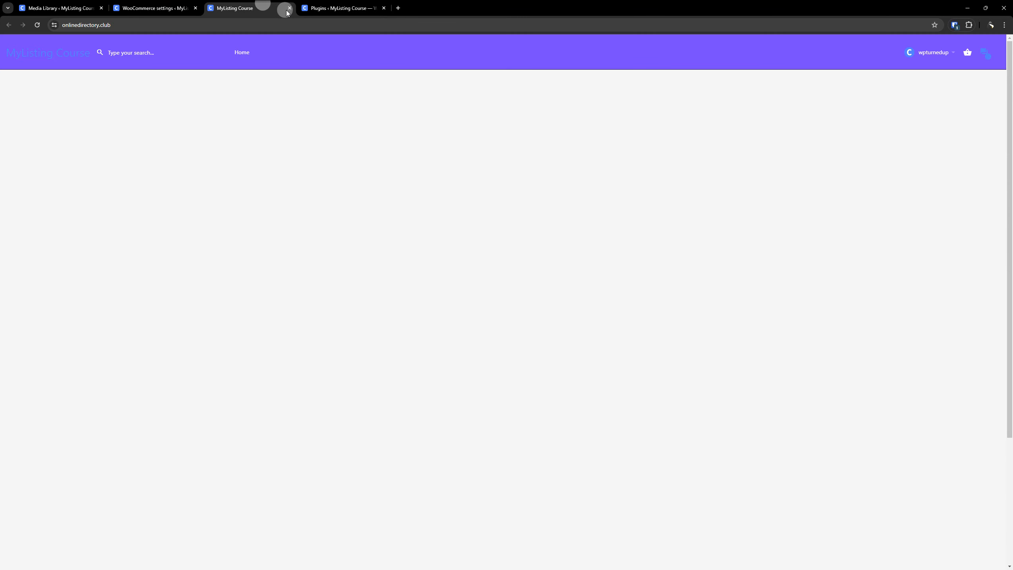
left_click(288, 8)
left_click(289, 8)
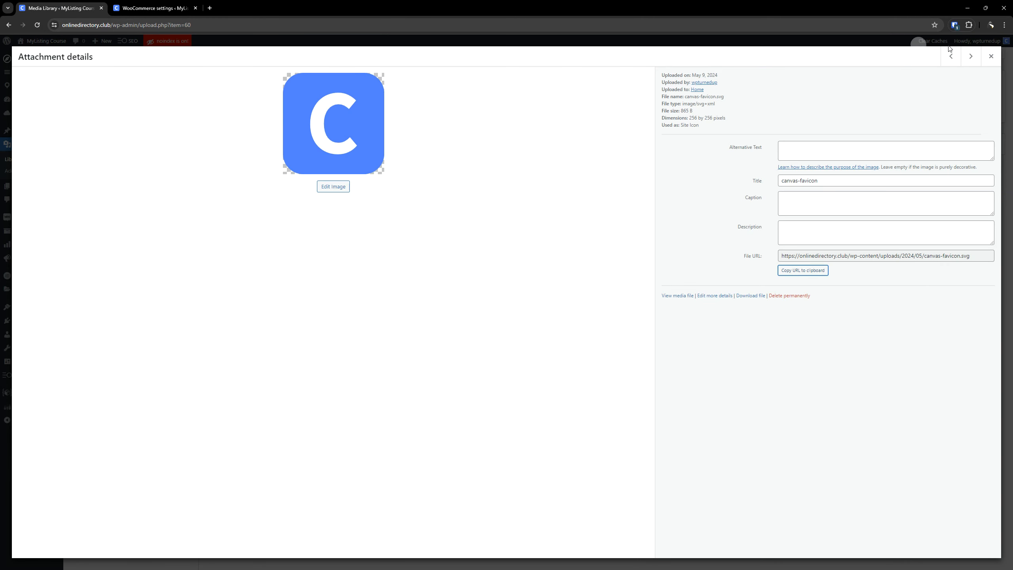
left_click(990, 56)
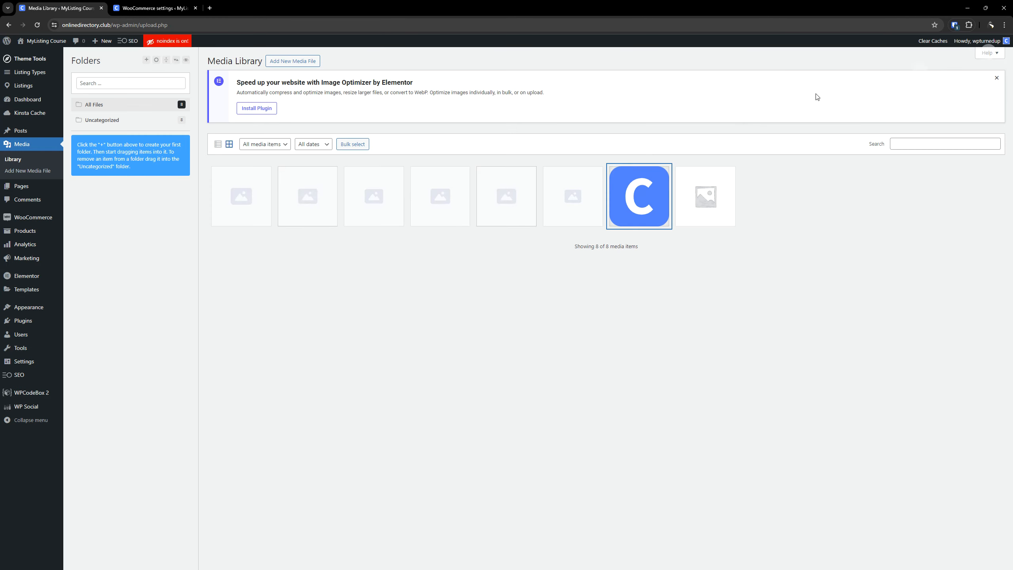
left_click(144, 4)
left_click(101, 8)
left_click(99, 274)
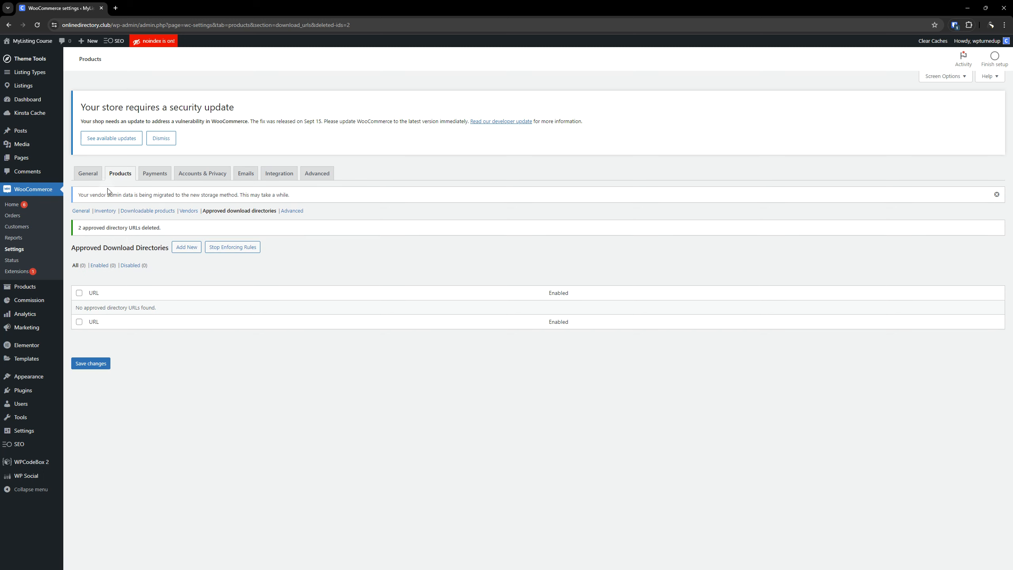
Open the Vendors product settings and examine the payment and display options, including the Payout Schedule choices.
left_click(188, 211)
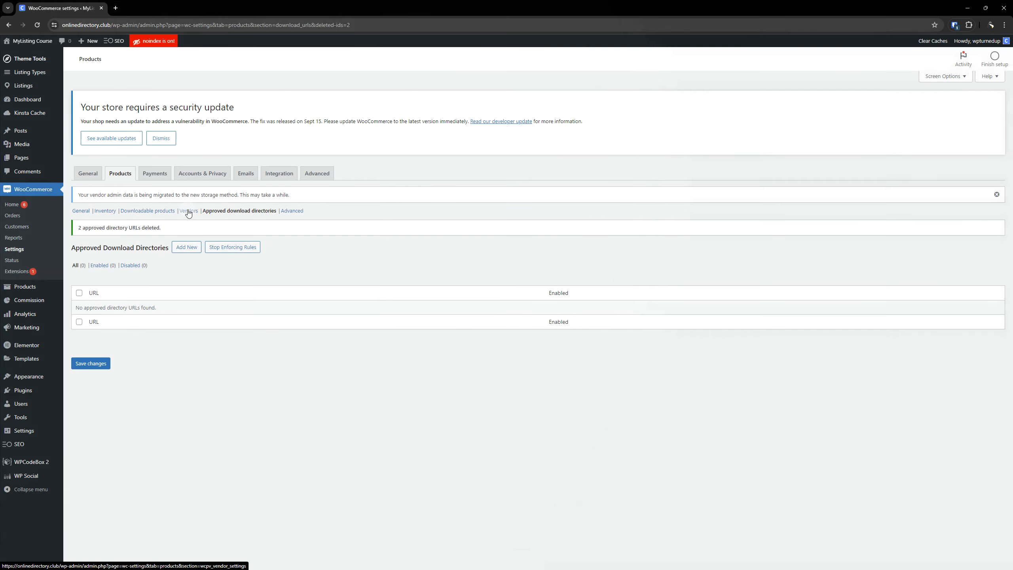
left_click(189, 211)
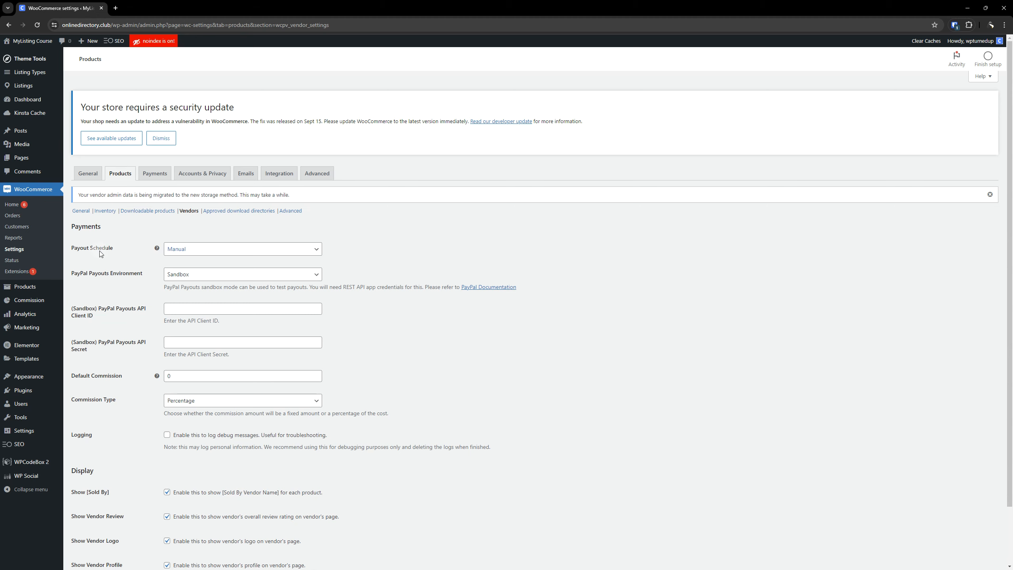
scroll(133, 303, "down", 2)
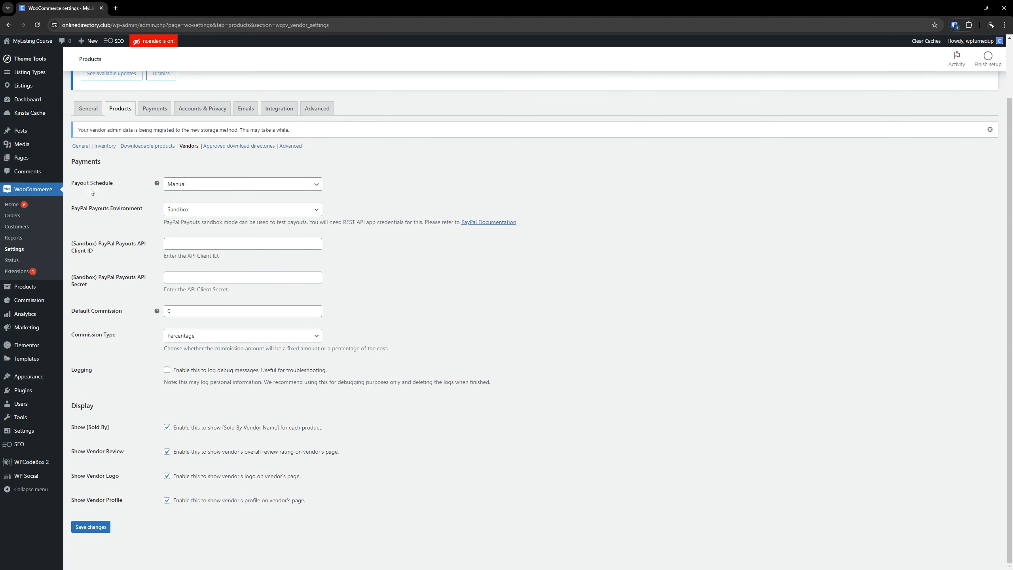
scroll(113, 343, "up", 2)
scroll(113, 419, "down", 2)
scroll(141, 398, "up", 2)
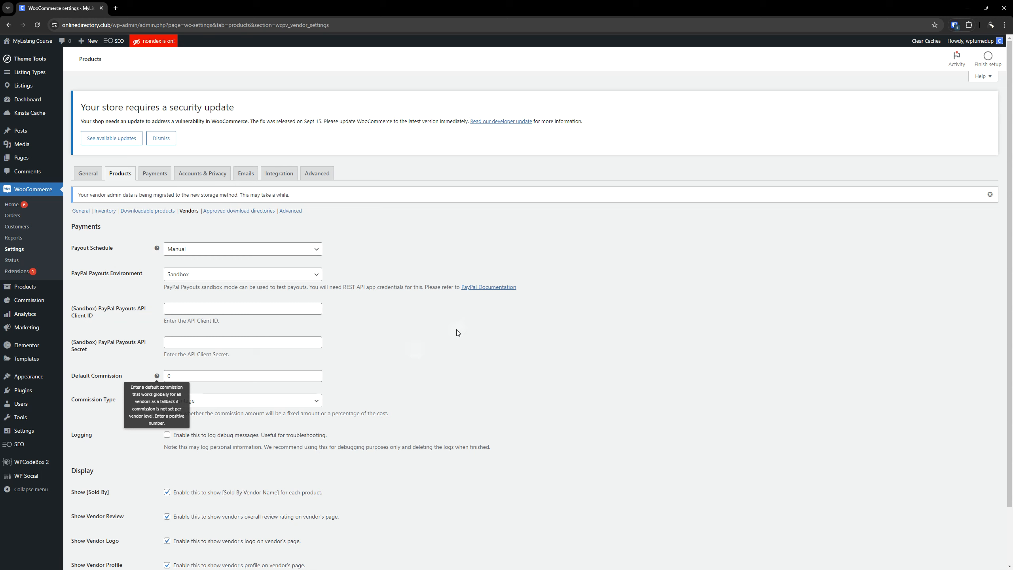
left_click(200, 249)
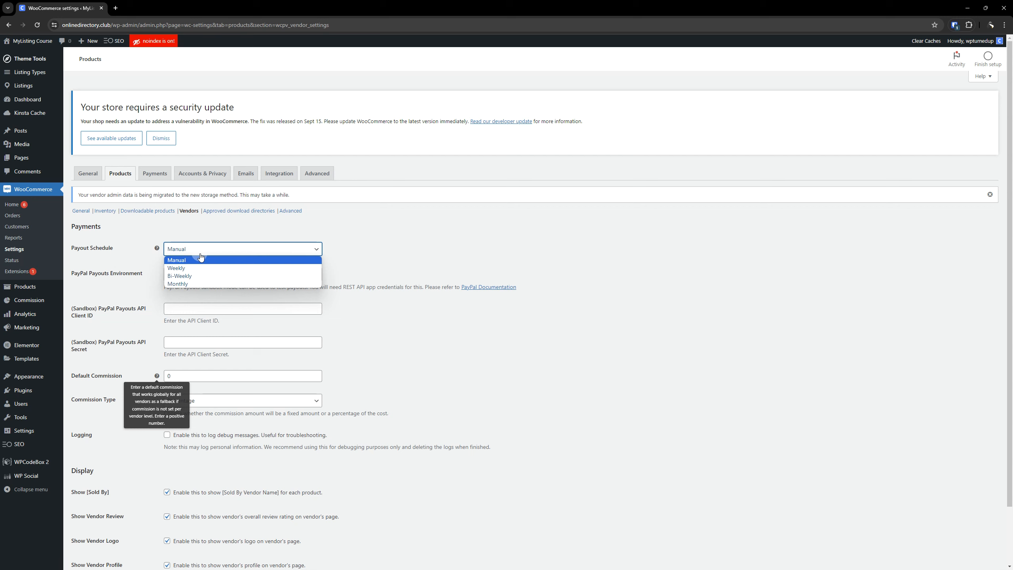
left_click(359, 340)
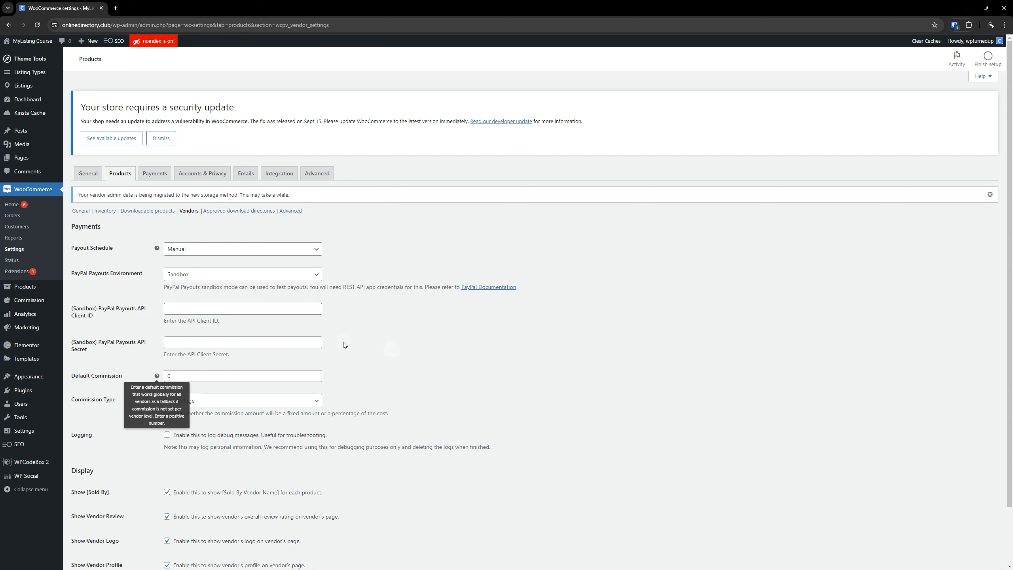
Switch the PayPal Payouts Environment to Live and back to Sandbox to compare the API credential fields.
left_click(238, 275)
left_click(238, 275)
left_click(248, 310)
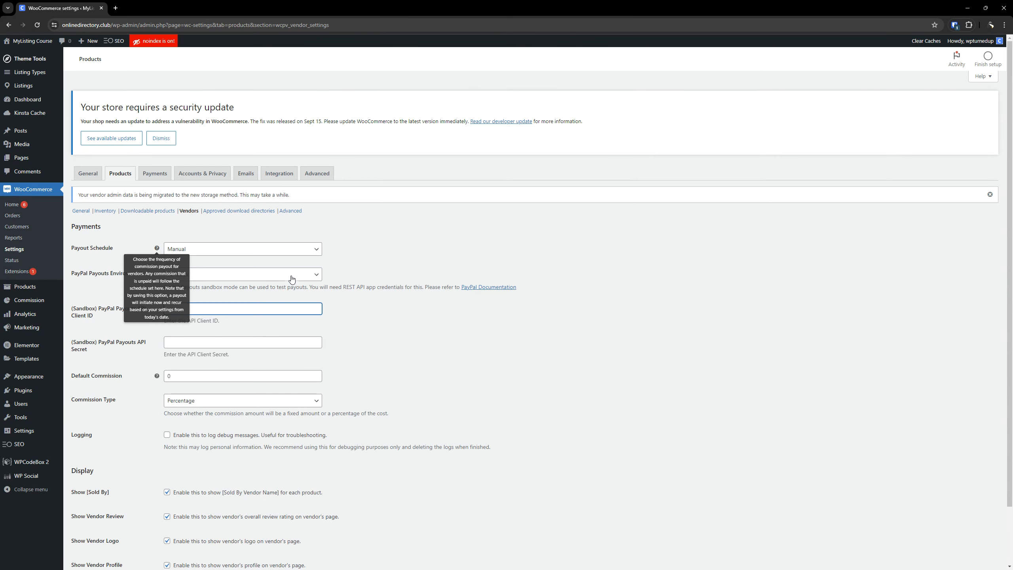
left_click(291, 279)
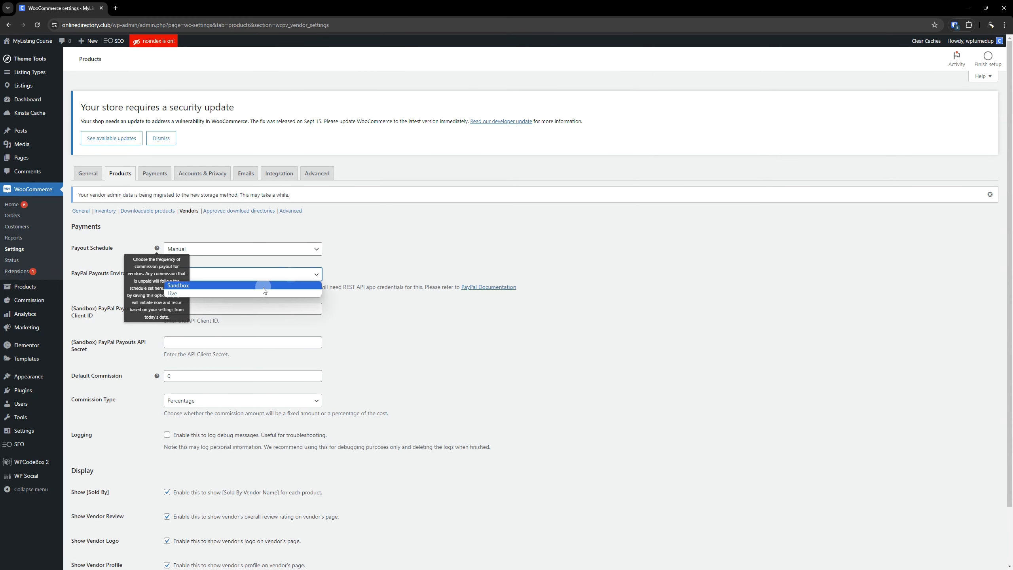
left_click(259, 296)
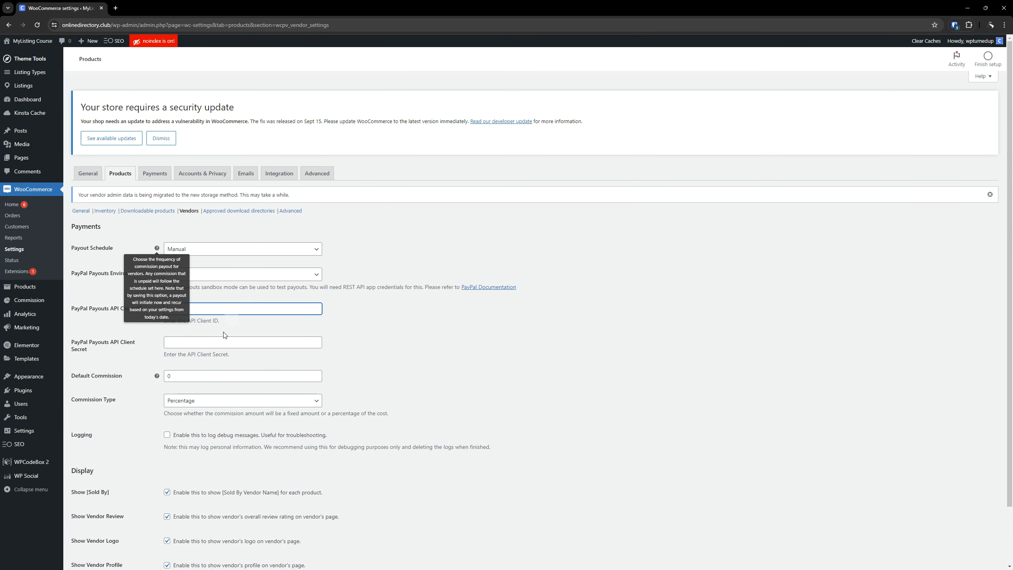
left_click(231, 276)
left_click(227, 285)
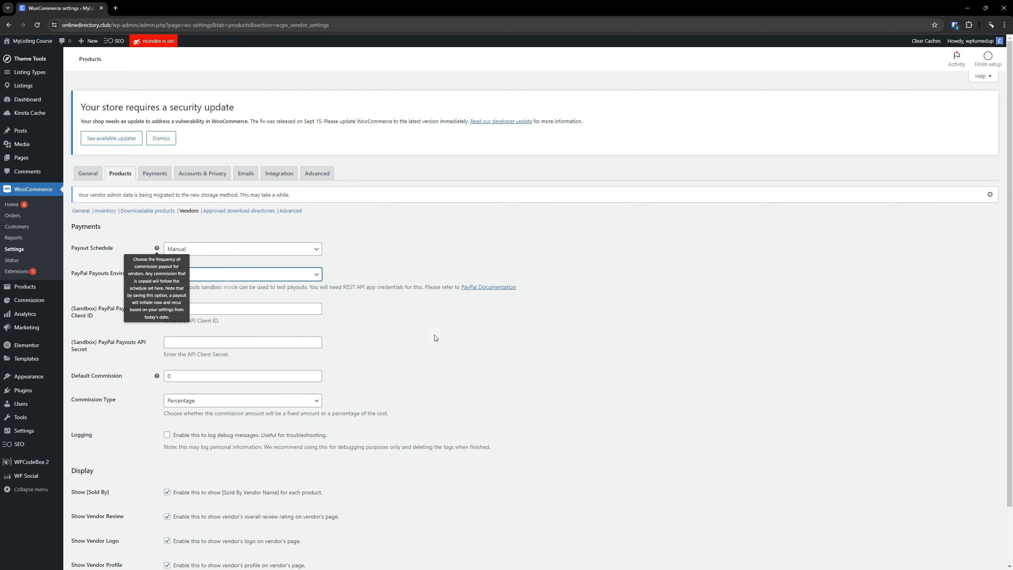
Examine the Default Commission field and the Percentage and Fixed commission type options for vendors.
scroll(390, 426, "down", 1)
left_click(198, 337)
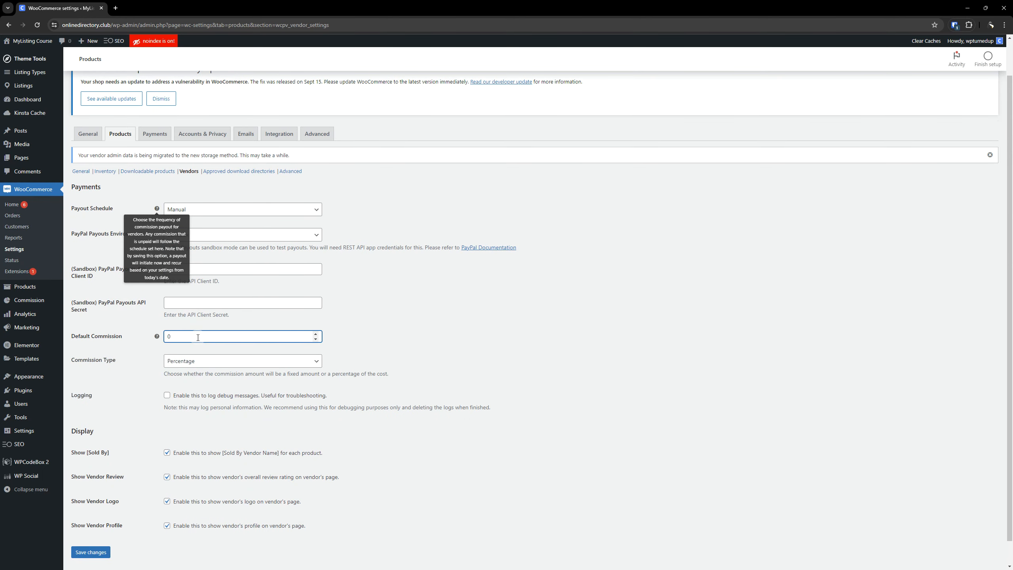
left_click(222, 360)
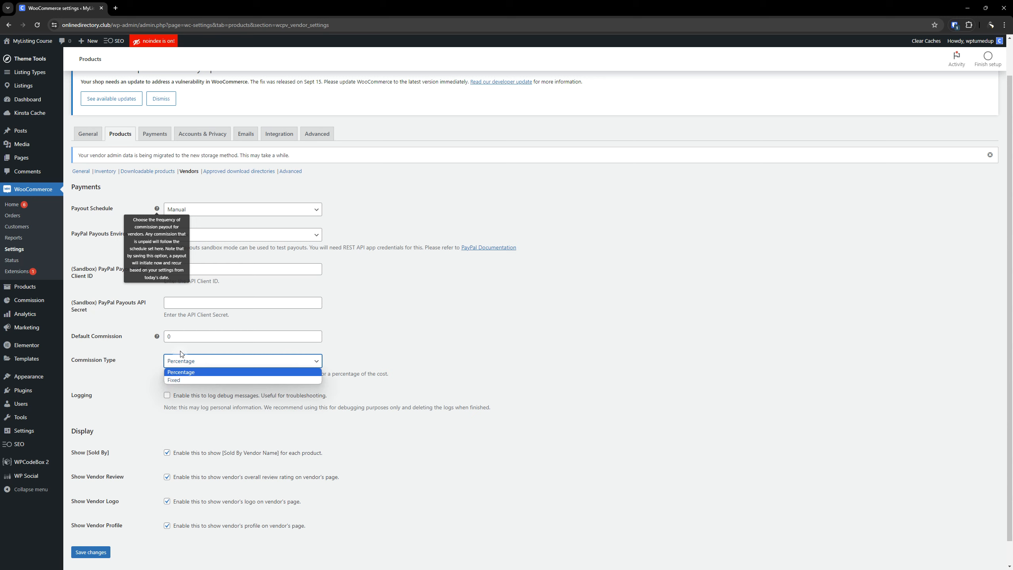
double_click(163, 337)
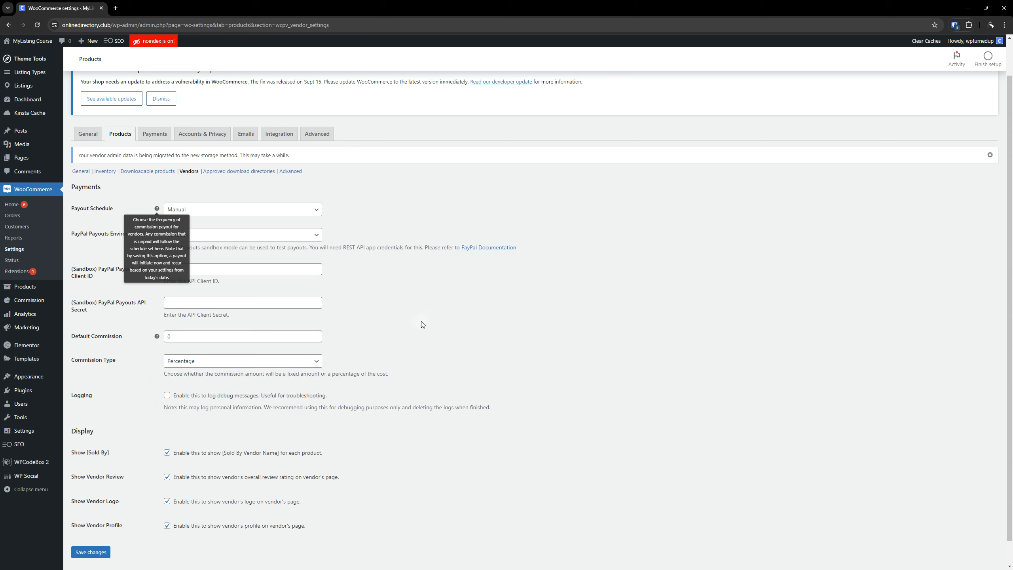
left_click(250, 364)
left_click(400, 332)
scroll(406, 387, "down", 1)
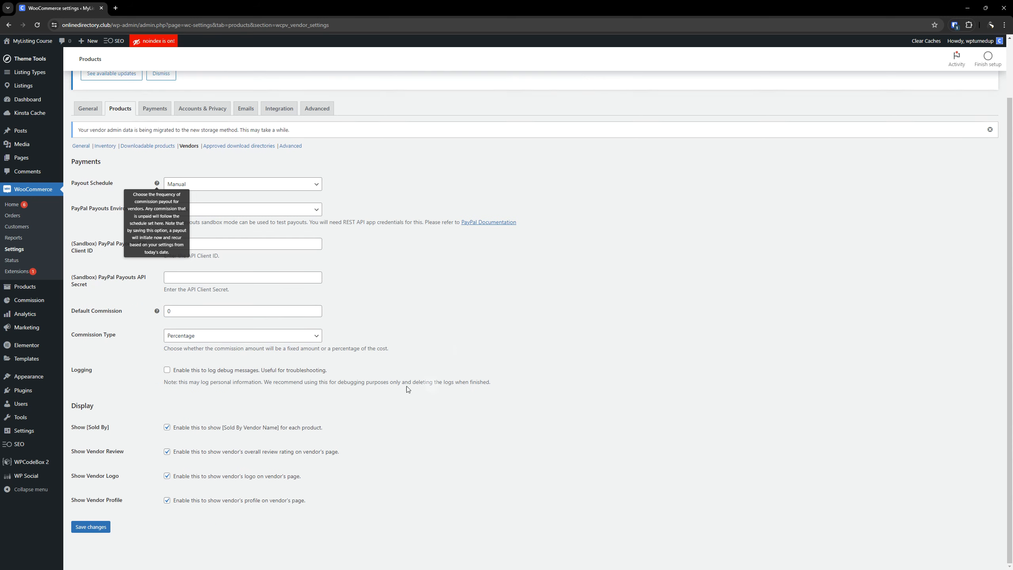
Toggle vendor debug logging on and back off, and save the vendor settings.
left_click(211, 375)
left_click(167, 369)
left_click(95, 528)
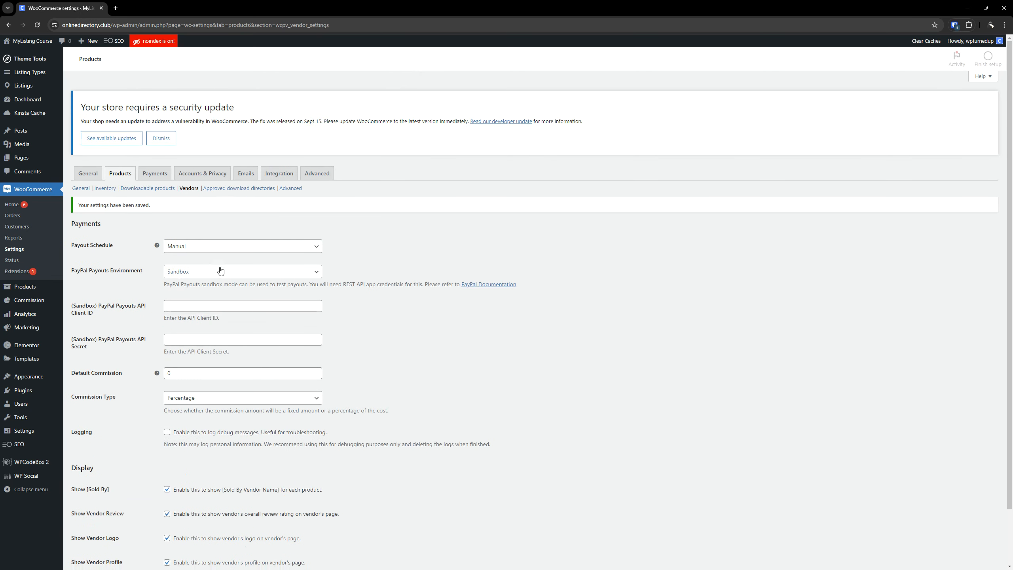
In the Advanced product settings, enable the product attributes lookup table for catalog filtering and save the changes.
left_click(290, 188)
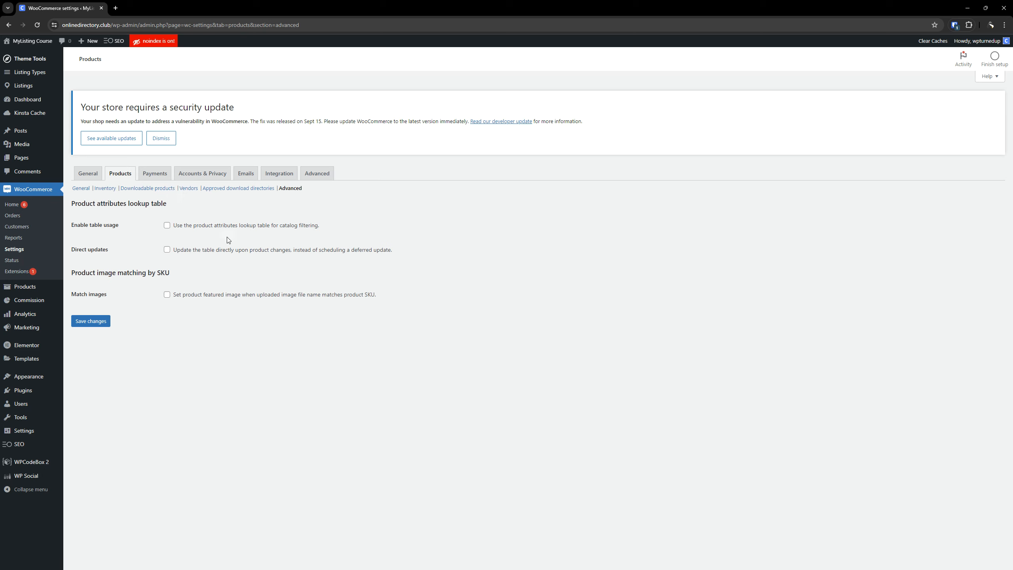
left_click(167, 226)
left_click(98, 324)
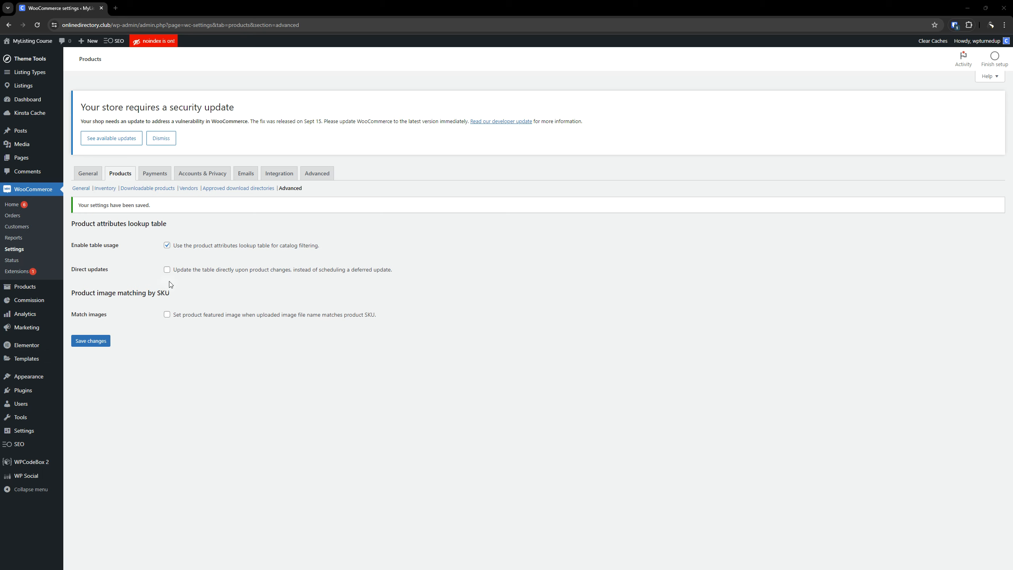
Open the payment settings, and check WooCommerce's version number in the installed plugins list.
left_click(158, 175)
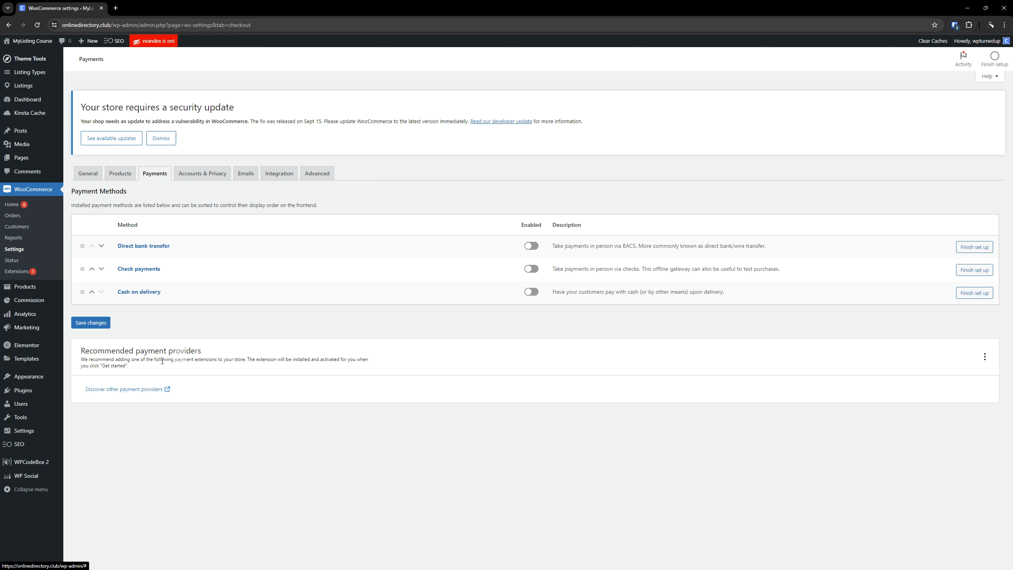
right_click(28, 394)
left_click(48, 400)
left_click_drag(155, 8, 54, 2)
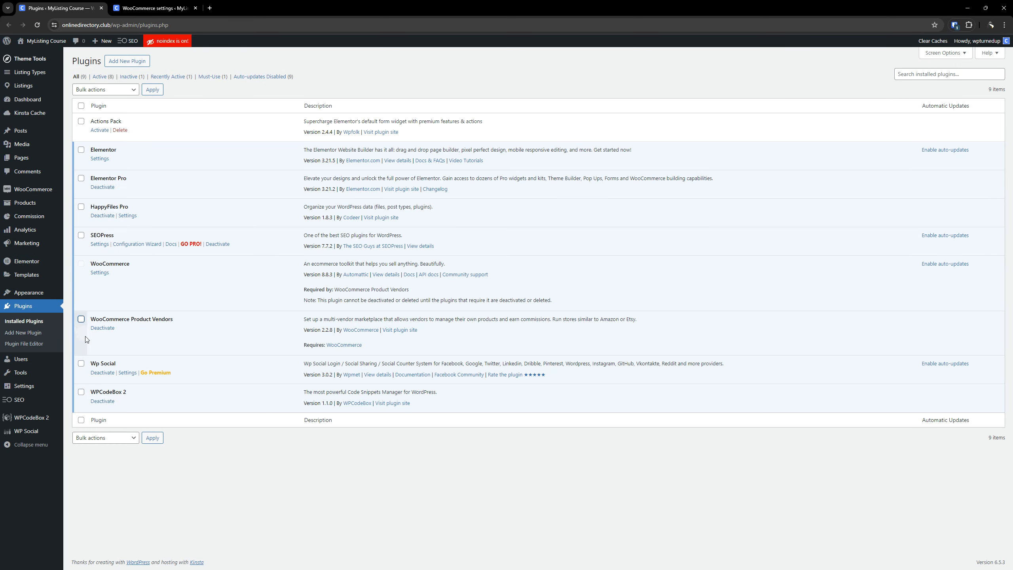
double_click(329, 276)
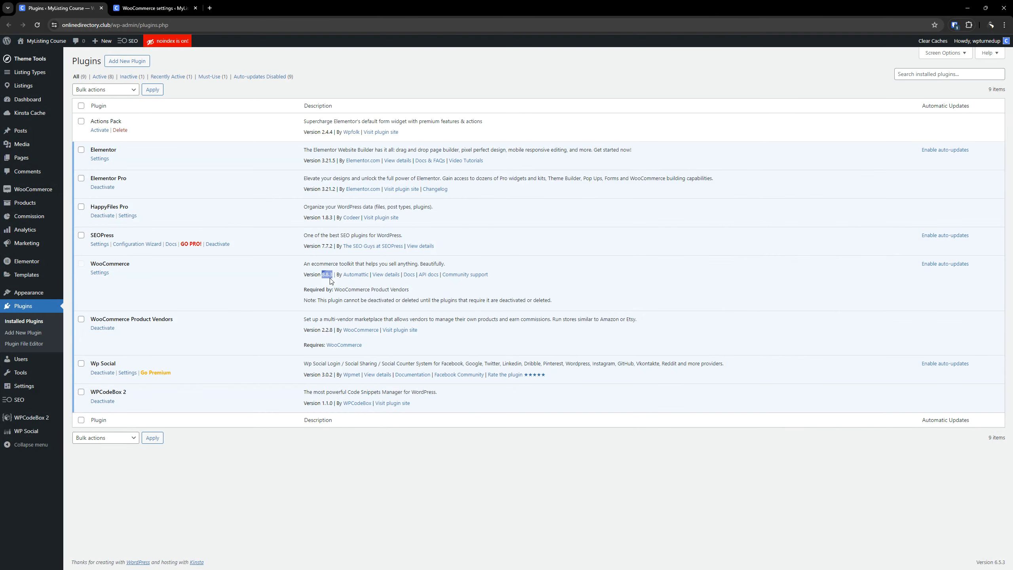
left_click(278, 288)
Open the WooCommerce plugin details and view its changelog for all versions.
right_click(385, 274)
left_click(411, 281)
left_click(158, 8)
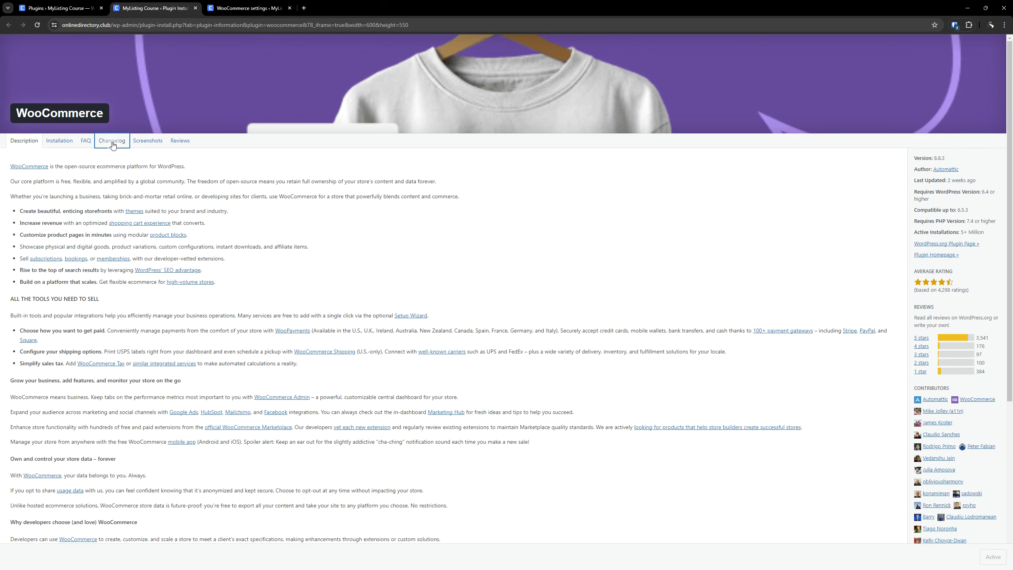
left_click(120, 140)
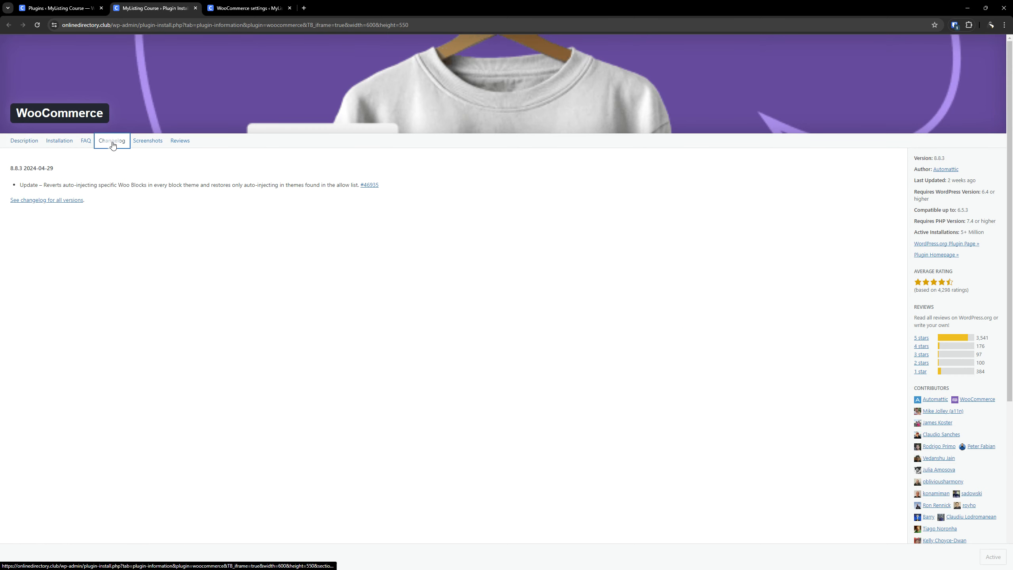
left_click(61, 201)
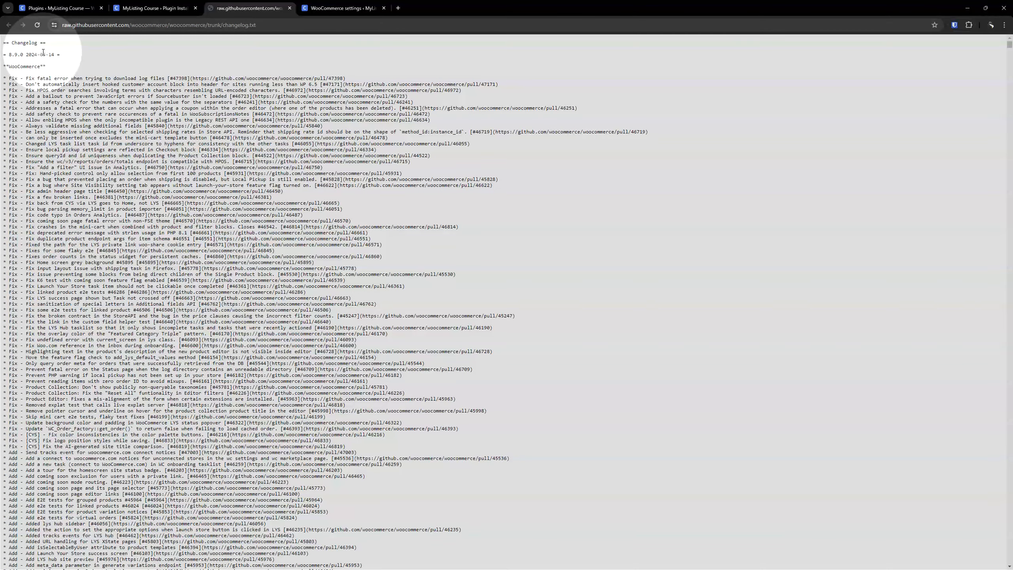
Examine the entries and release dates in the full WooCommerce changelog, and close the changelog and plugin details pages.
scroll(147, 106, "down", 4)
scroll(147, 107, "down", 20)
scroll(148, 108, "down", 20)
scroll(206, 141, "down", 20)
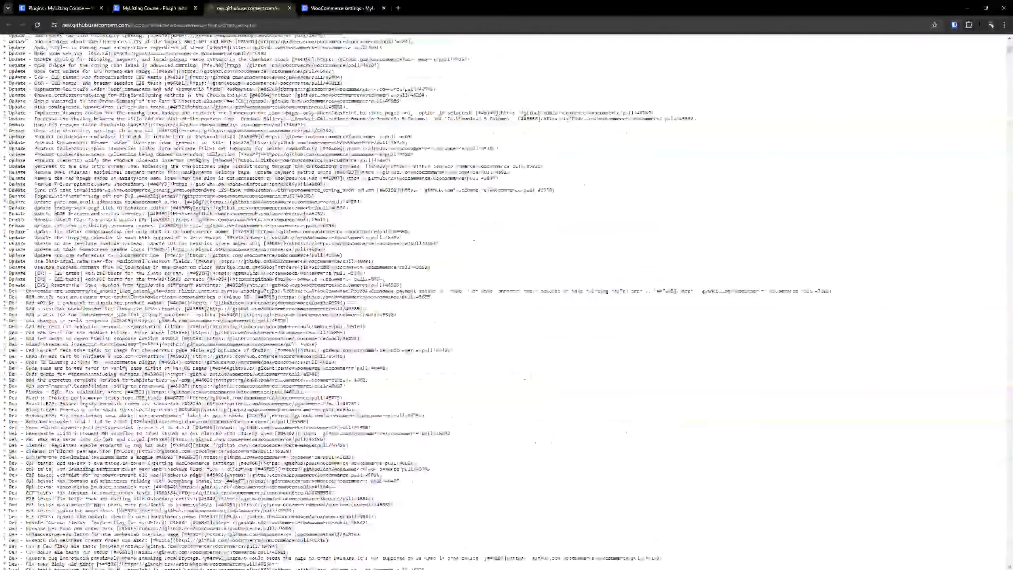
key("Home")
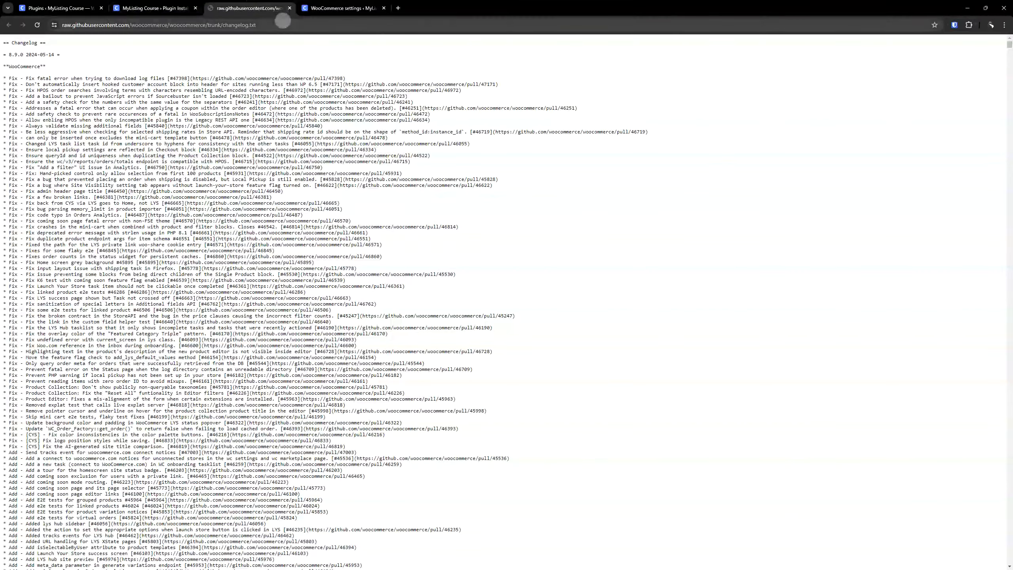
left_click(290, 8)
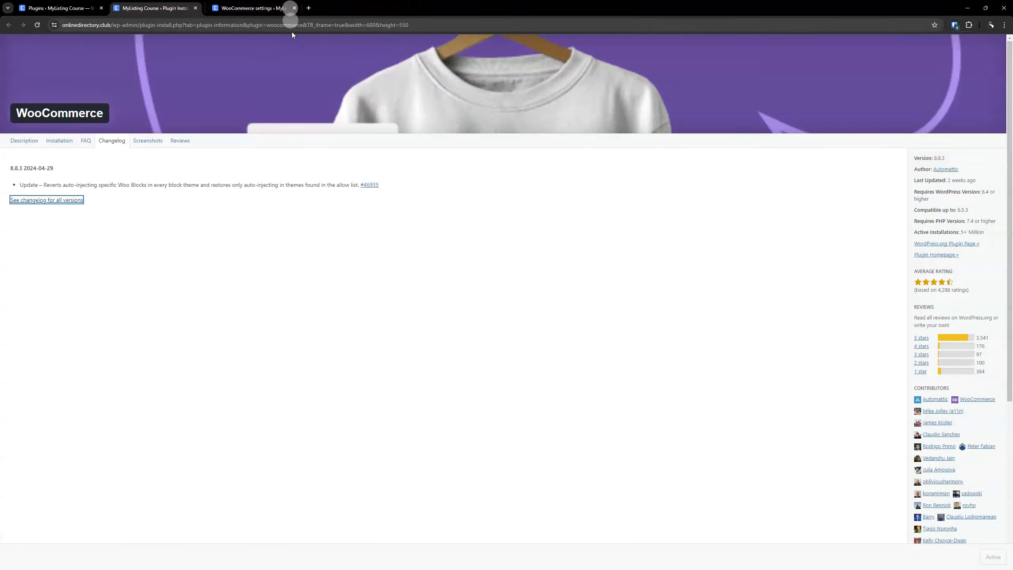
left_click(198, 10)
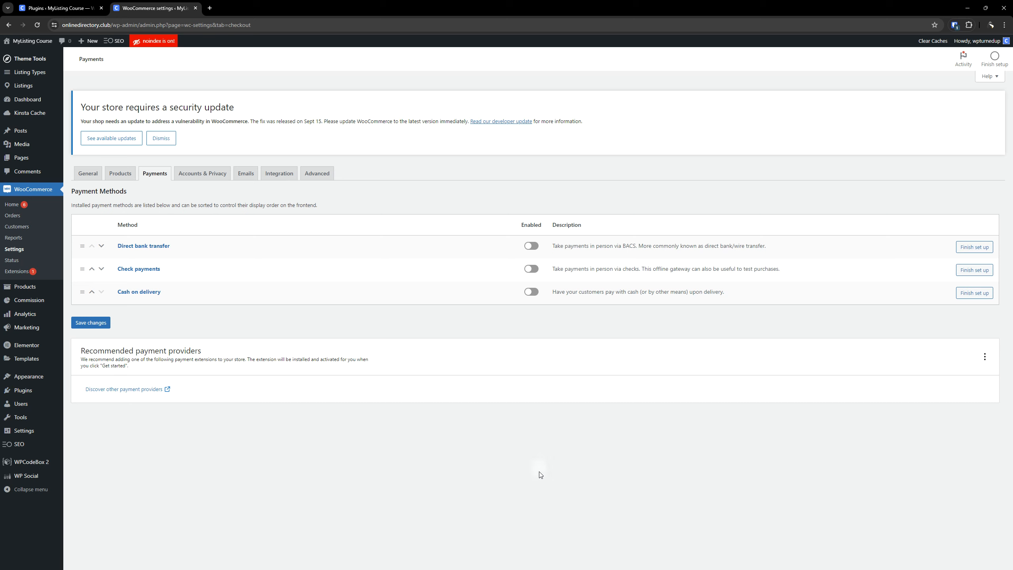
Dismiss the store security update notice and close the installed plugins page.
key("ctrl")
key("ctrl")
left_click(167, 138)
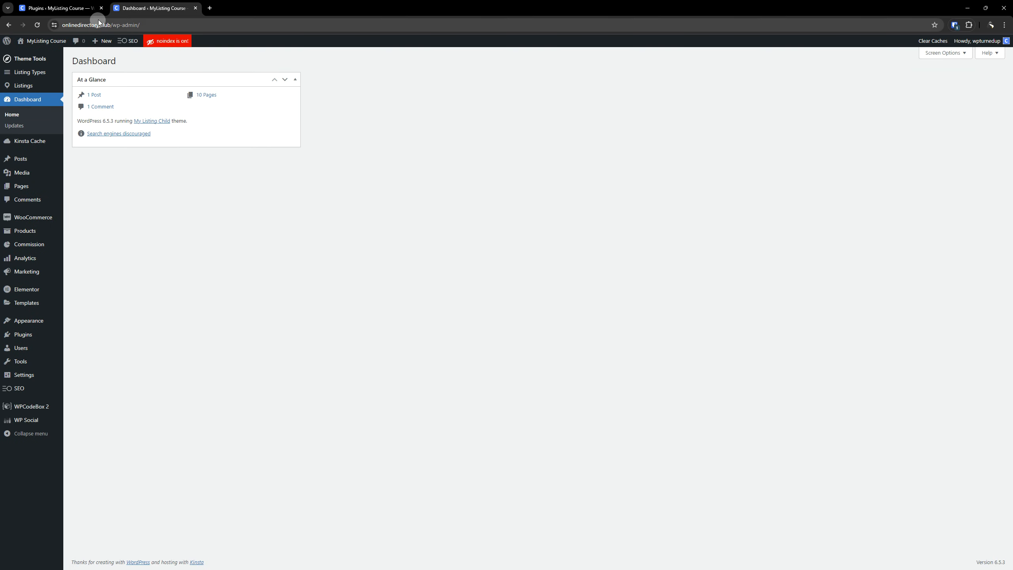
left_click(101, 8)
Return to the Payments section of the WooCommerce settings.
mouse_move(52, 217)
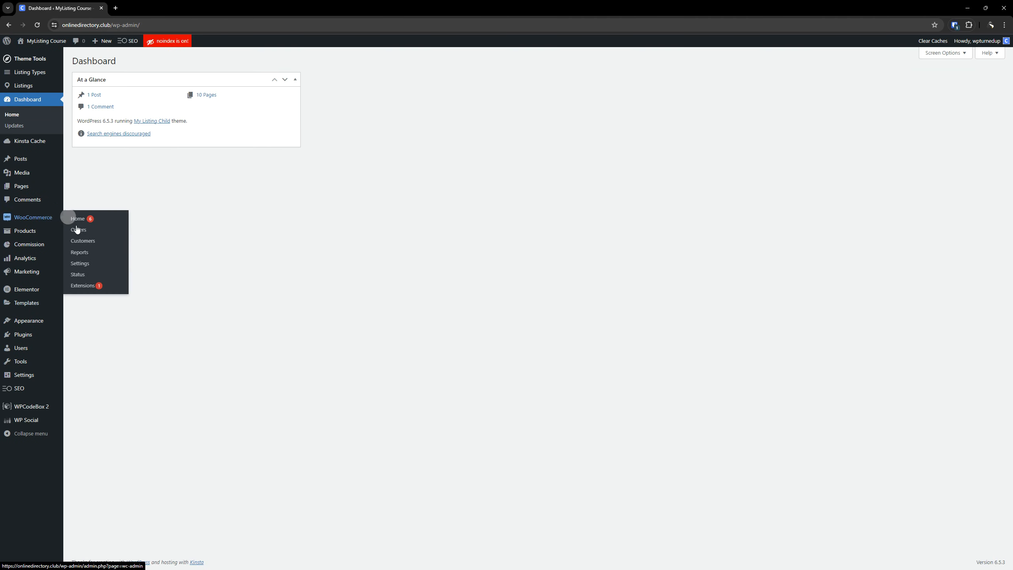
left_click(92, 264)
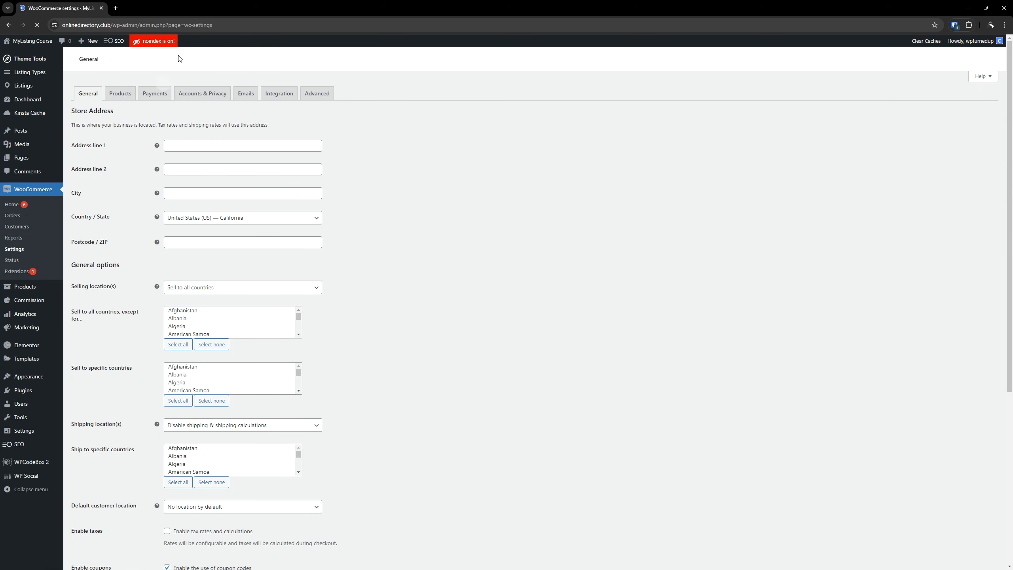
left_click(162, 97)
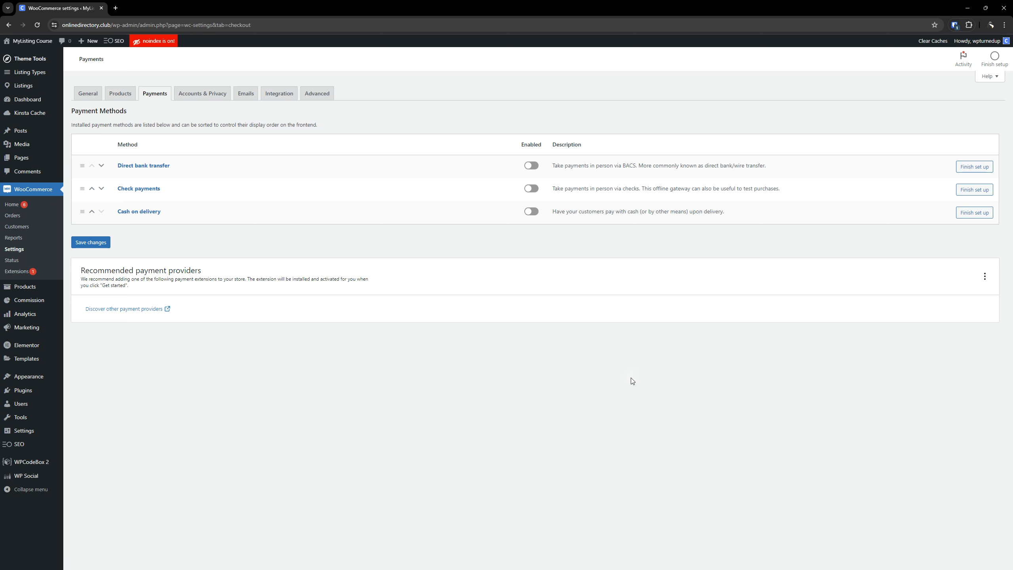
Open the Add Plugins page separately and search the plugin directory for "stripe".
left_click(31, 395)
mouse_move(31, 396)
right_click(87, 402)
left_click(123, 414)
left_click(134, 8)
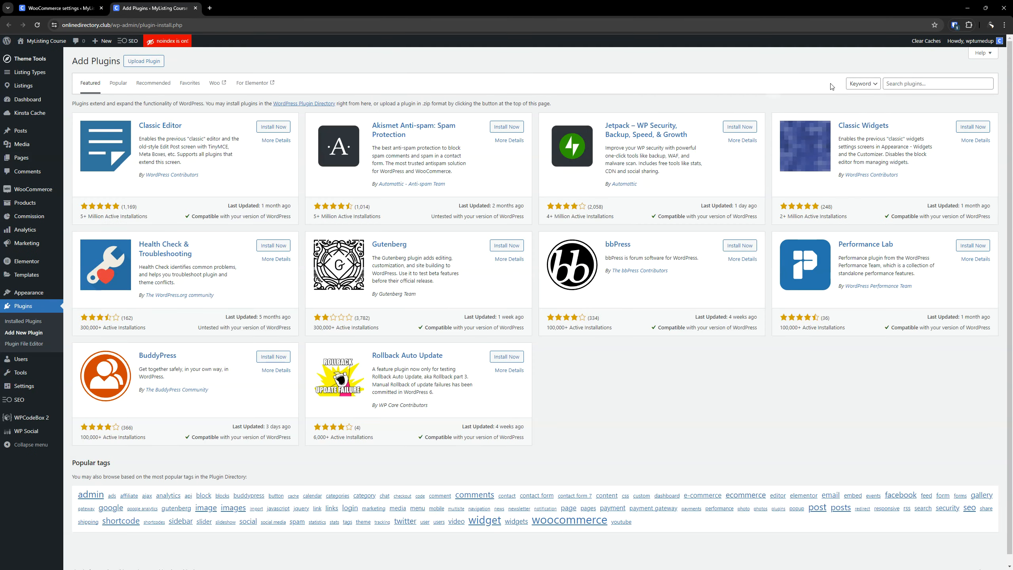
left_click(898, 85)
type("stripe")
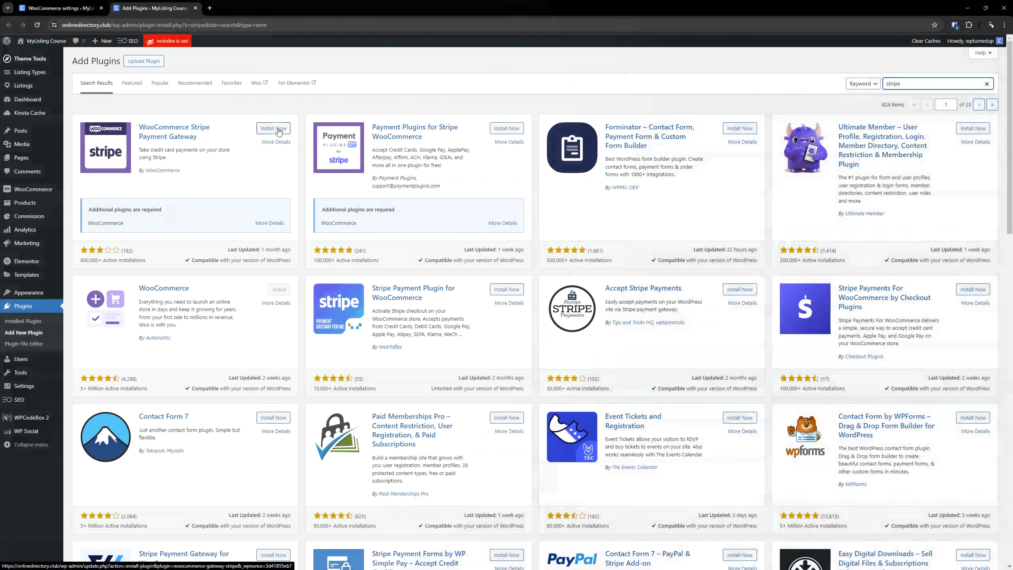
Install and activate the WooCommerce Stripe Payment Gateway plugin, and reload the payment settings.
left_click(279, 129)
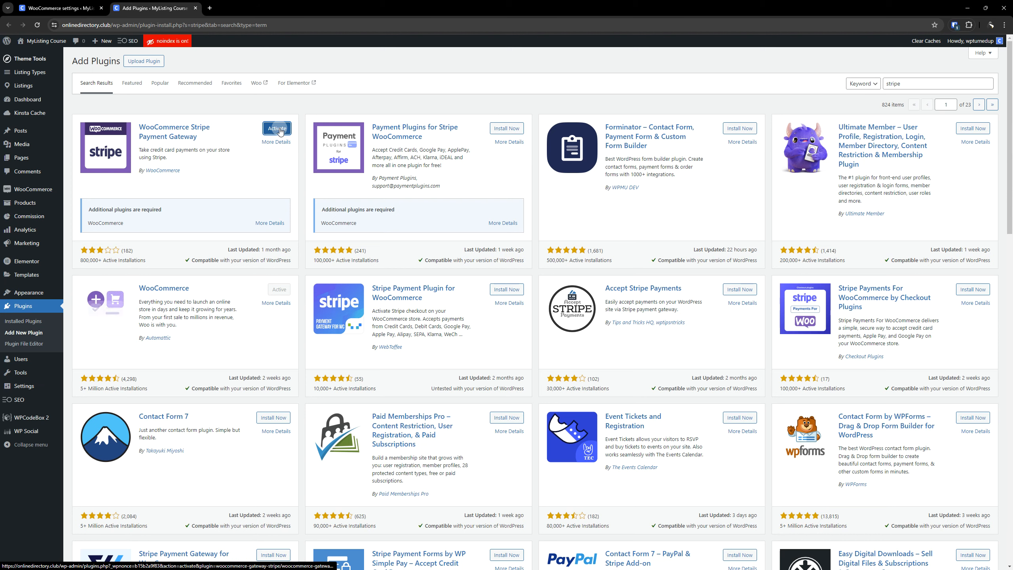
left_click(279, 130)
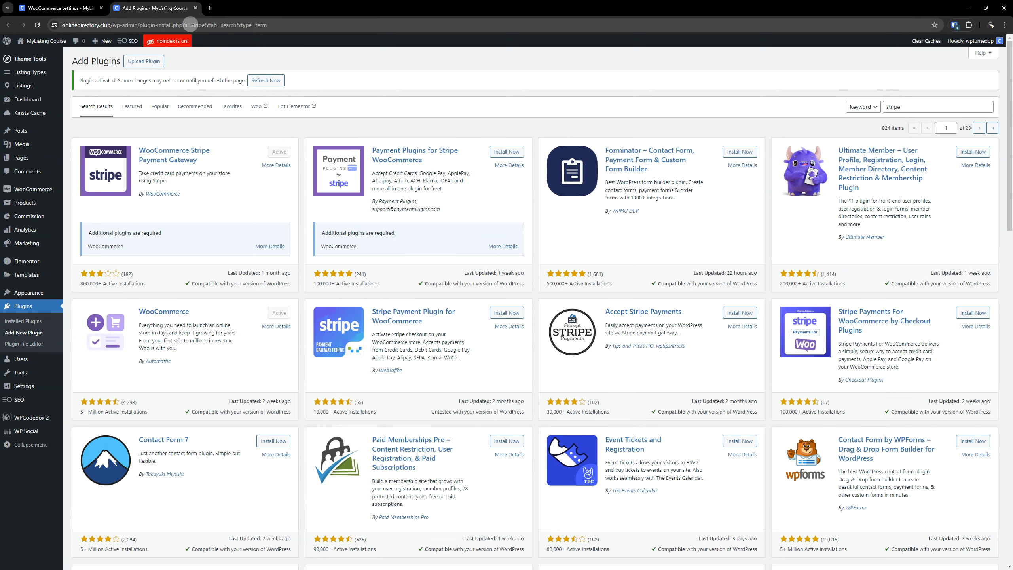
left_click(195, 7)
left_click(37, 28)
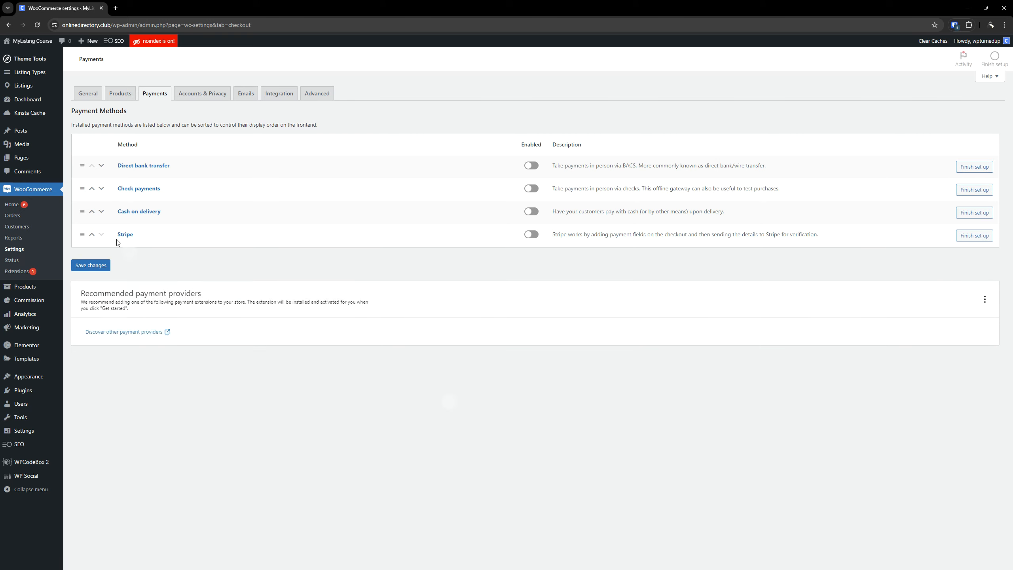
Open the setup of the Stripe payment method and start creating or connecting a Stripe account.
left_click(129, 238)
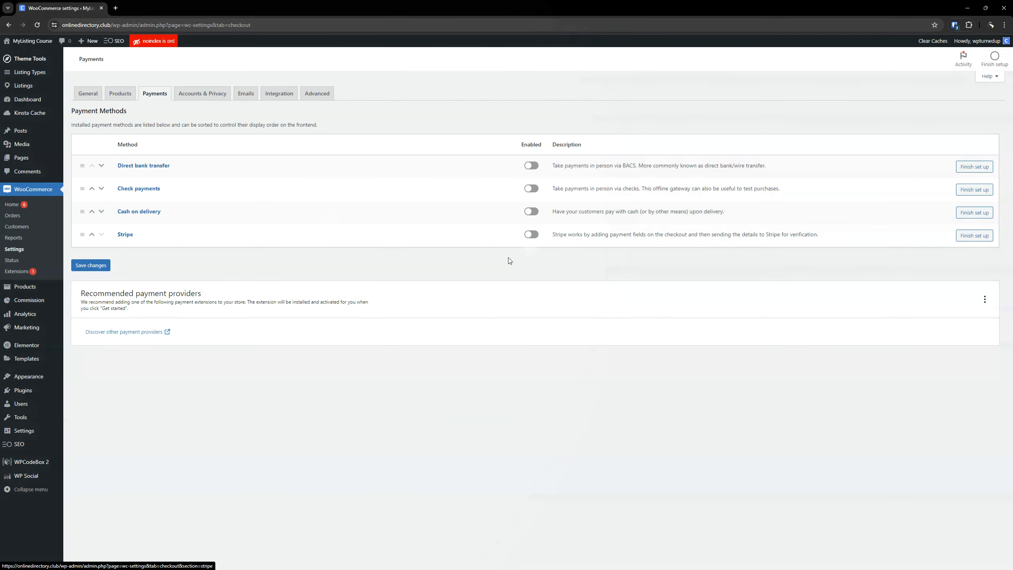
left_click(532, 235)
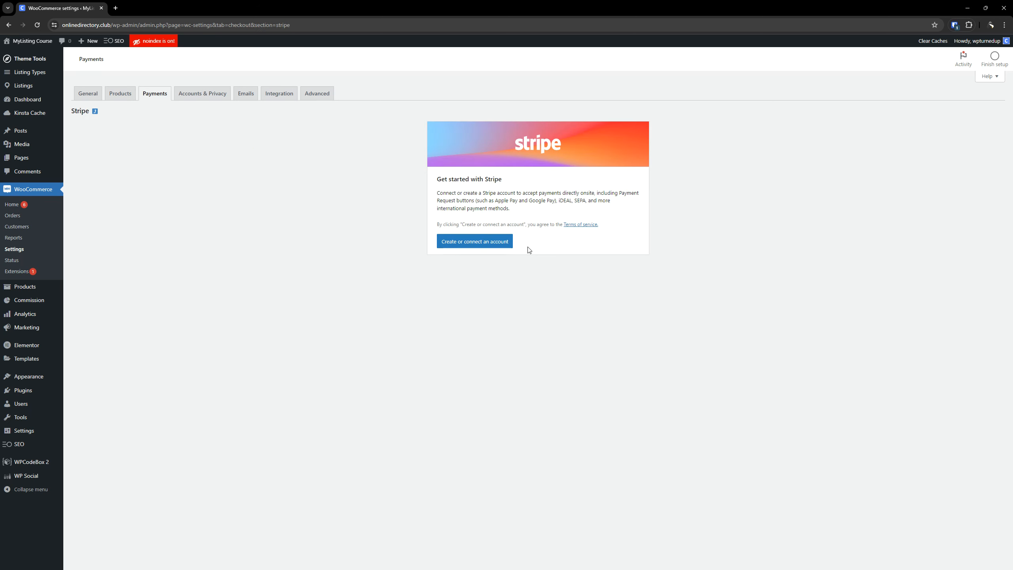
left_click(474, 242)
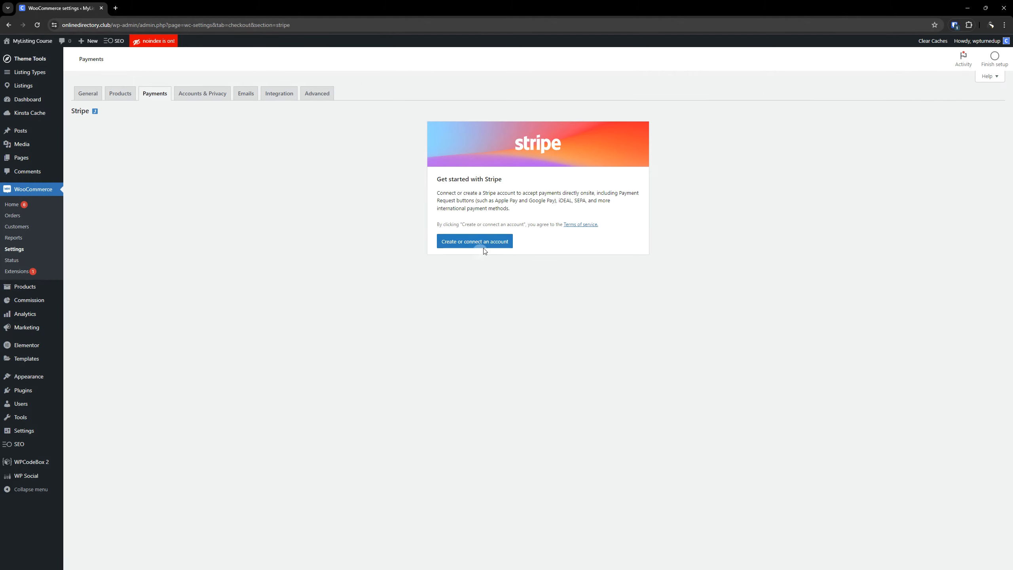
left_click(476, 246)
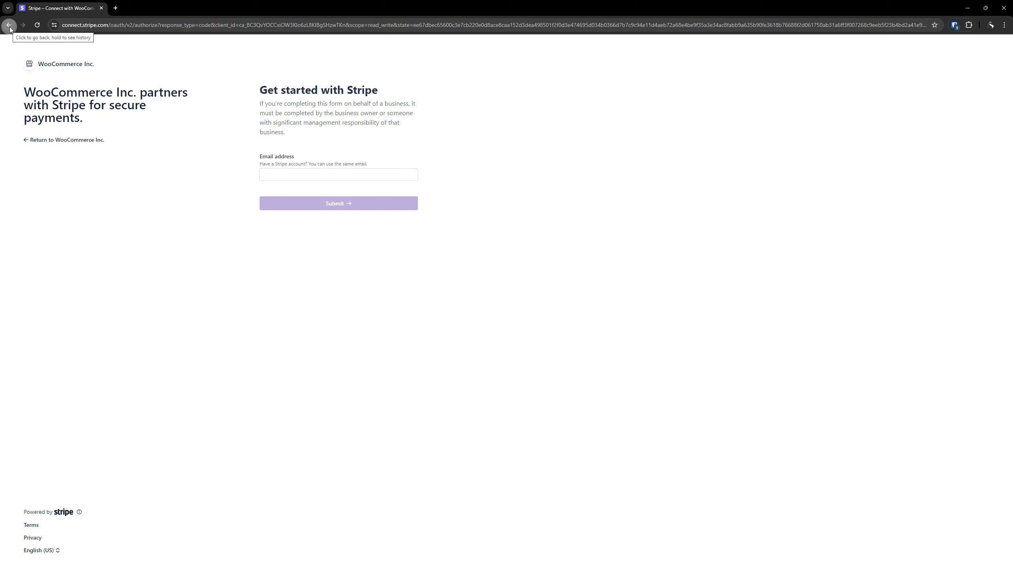
Return from the Stripe sign-up page to WooCommerce and start the account connection again.
left_click(45, 142)
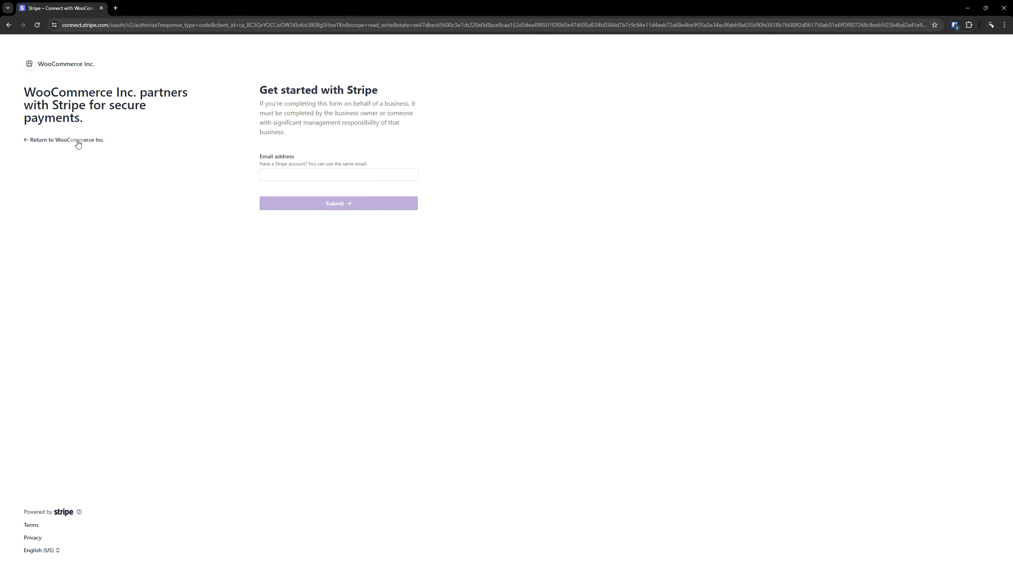
left_click(79, 142)
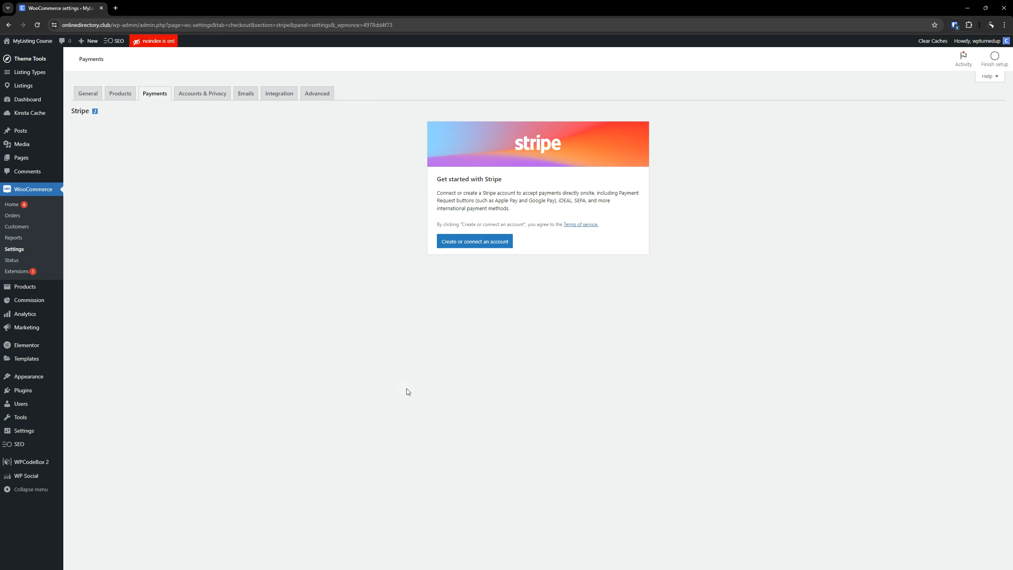
left_click(38, 24)
left_click(486, 248)
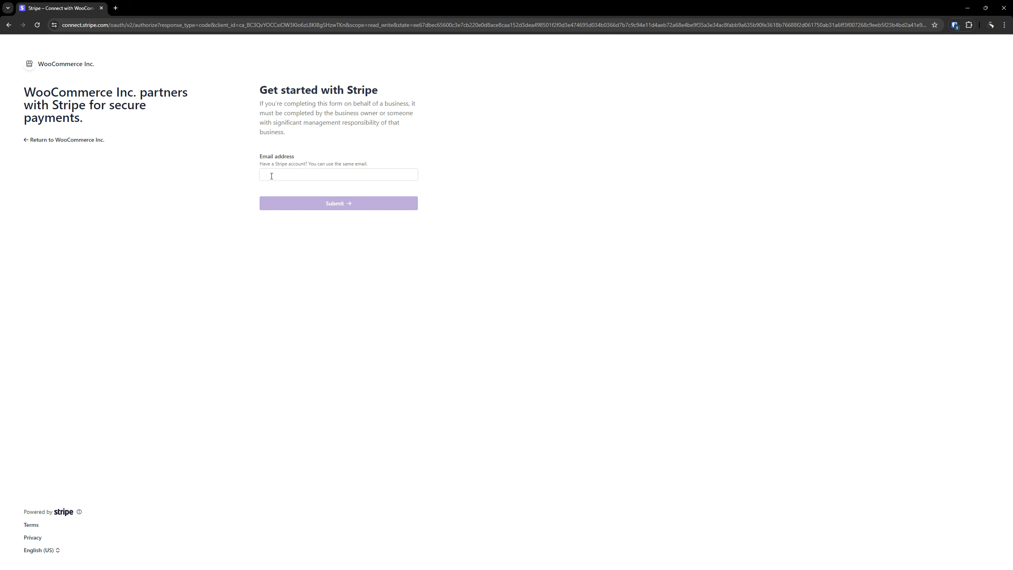
Enter the account's email address on the Stripe sign-up page and submit it.
left_click(284, 178)
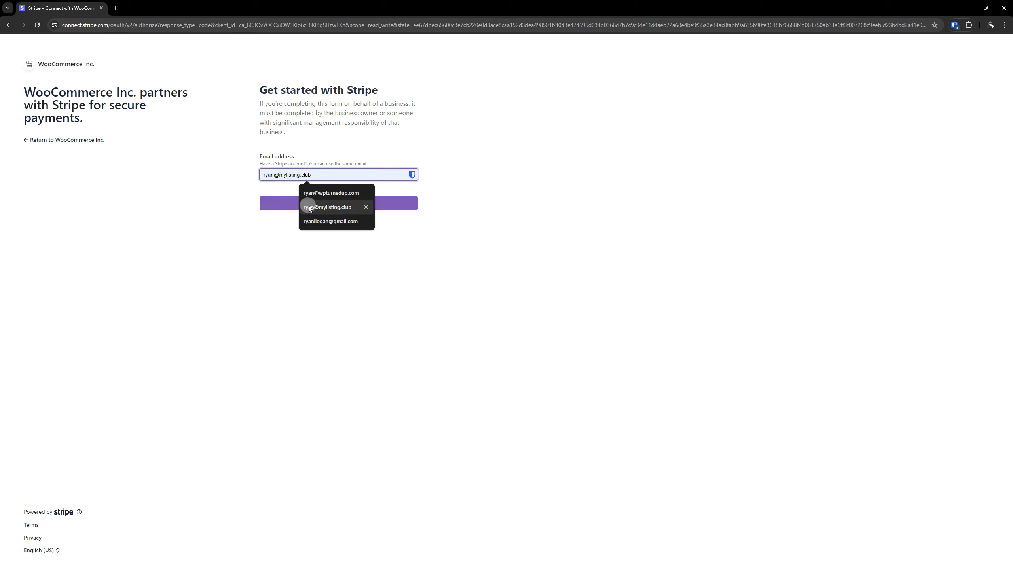
left_click(331, 206)
left_click(362, 204)
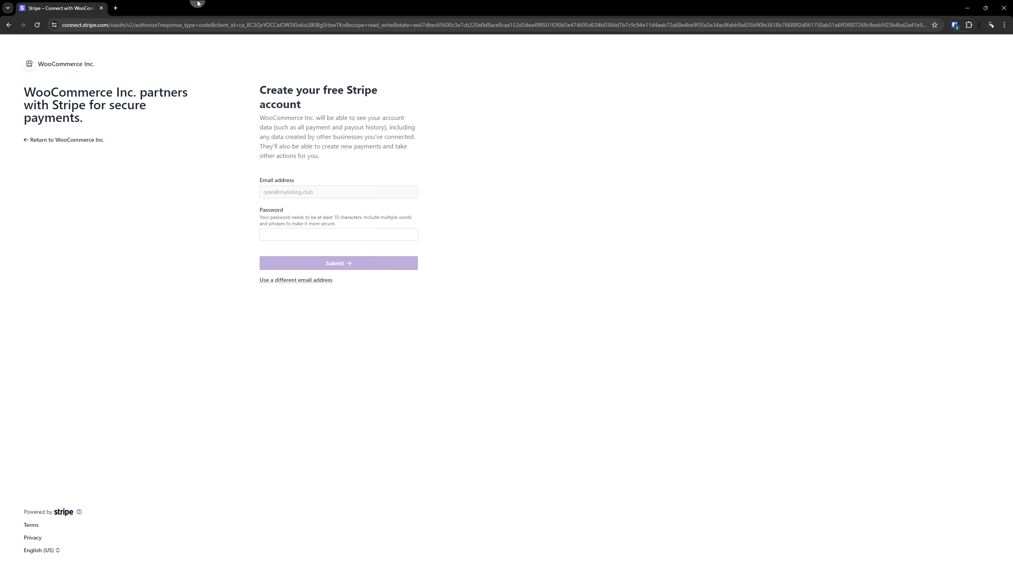
left_click(204, 6)
left_click_drag(204, 7, 342, 182)
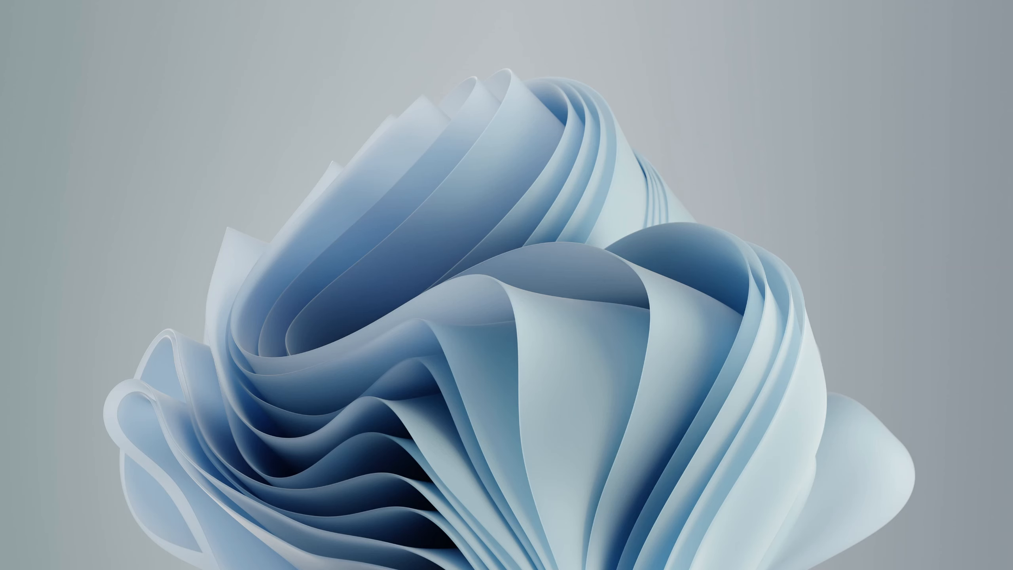
left_click_drag(1012, 144, 378, 216)
double_click(466, 218)
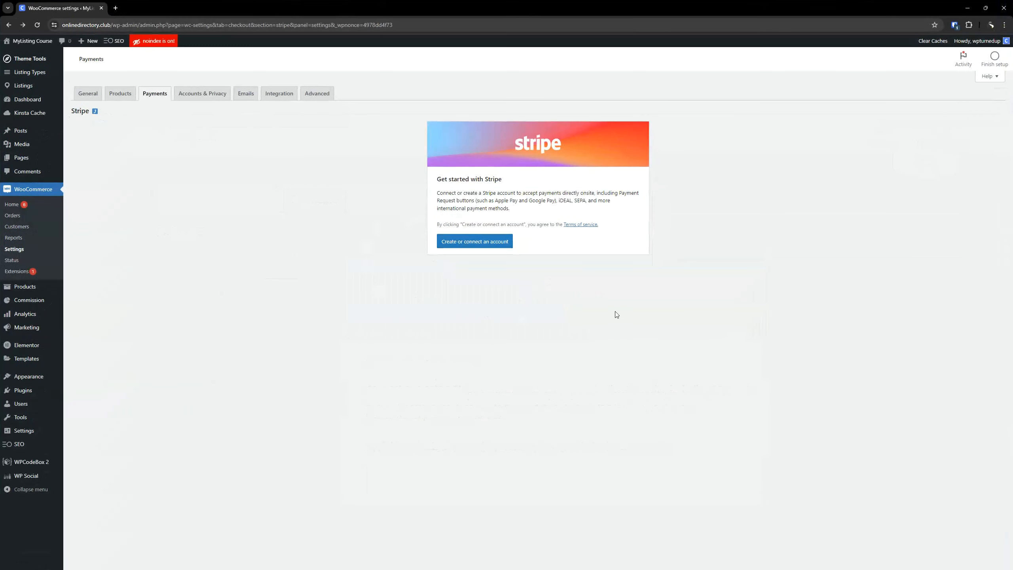
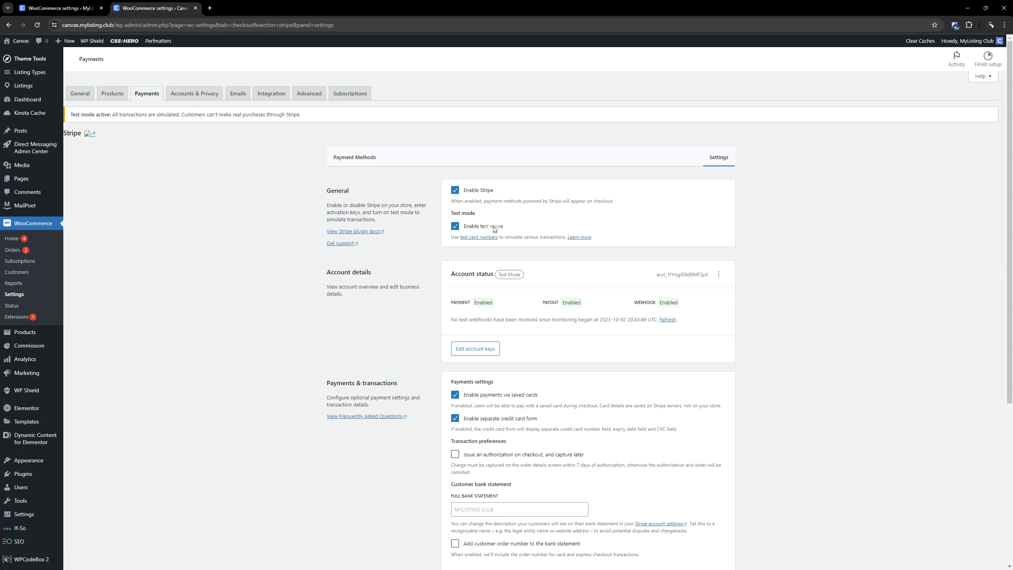
Open the Stripe test account keys and webhooks on the Canvas site, test the connection, and close the dialog.
scroll(647, 317, "down", 6)
scroll(611, 339, "up", 4)
left_click(486, 270)
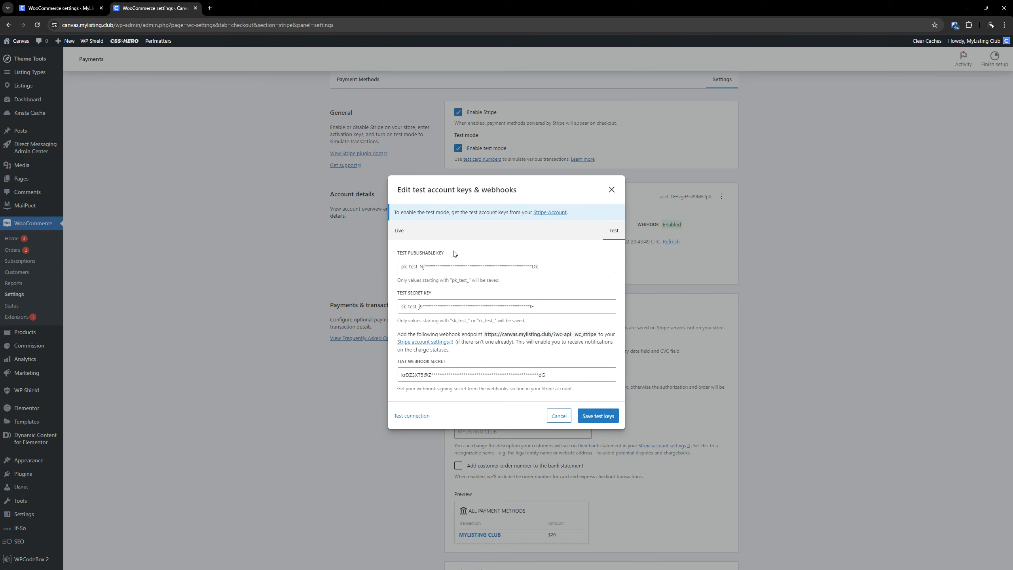
left_click(414, 418)
left_click(611, 190)
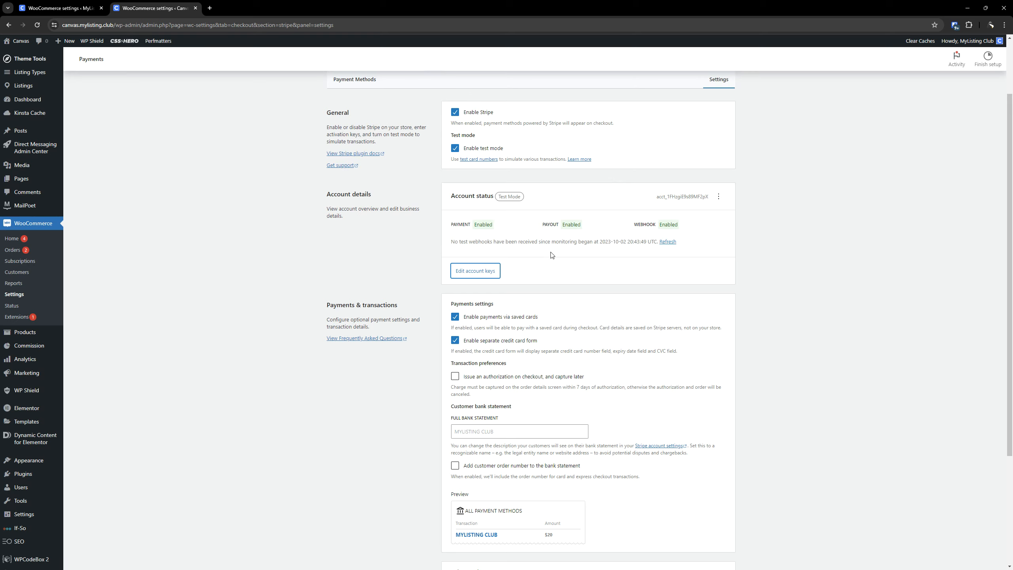
Review the Canvas site's Stripe payment, transaction and advanced settings, and leave that site's tab.
scroll(552, 255, "down", 4)
scroll(529, 435, "up", 4)
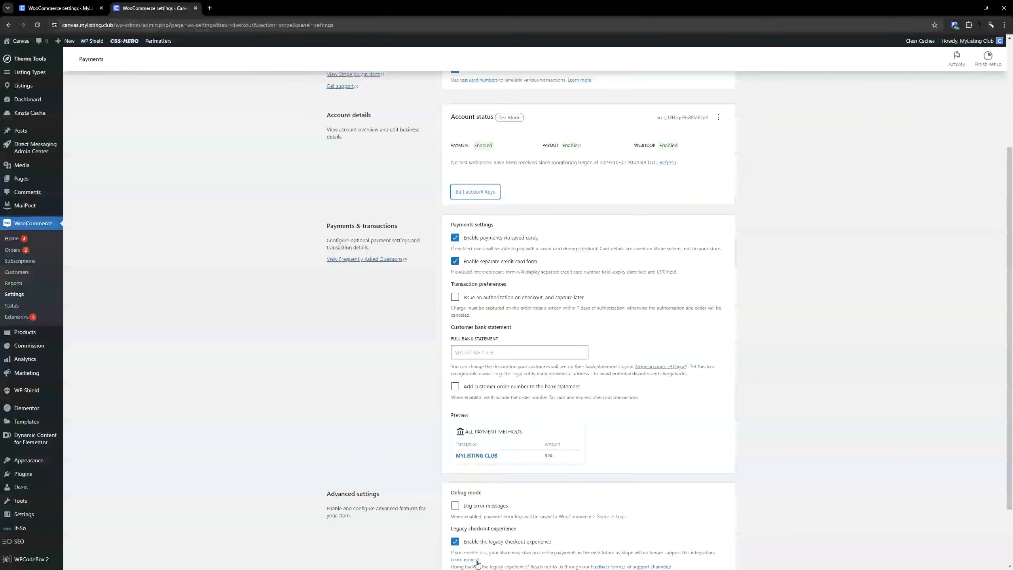
scroll(529, 435, "down", 4)
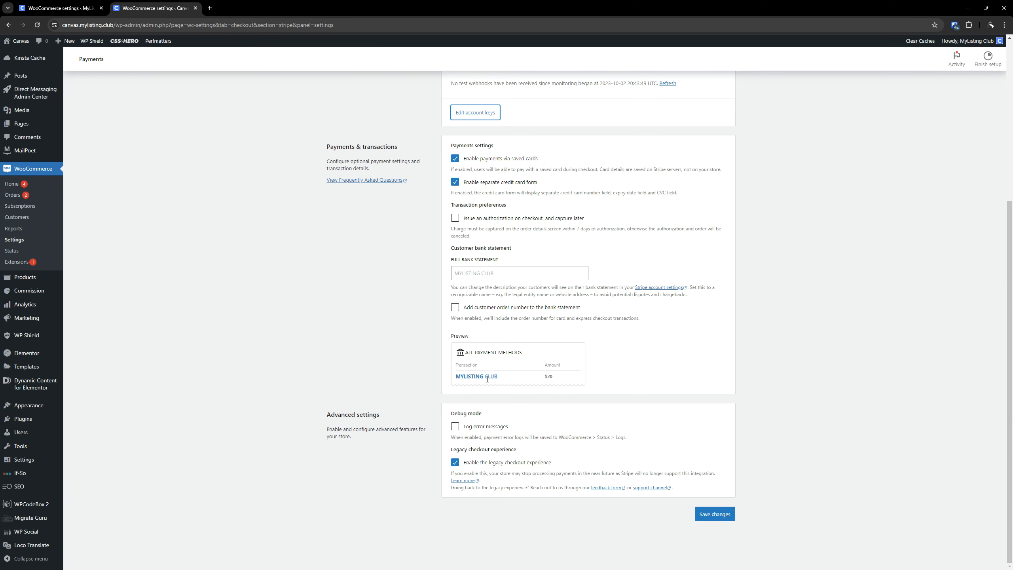
scroll(489, 381, "up", 6)
left_click(801, 237)
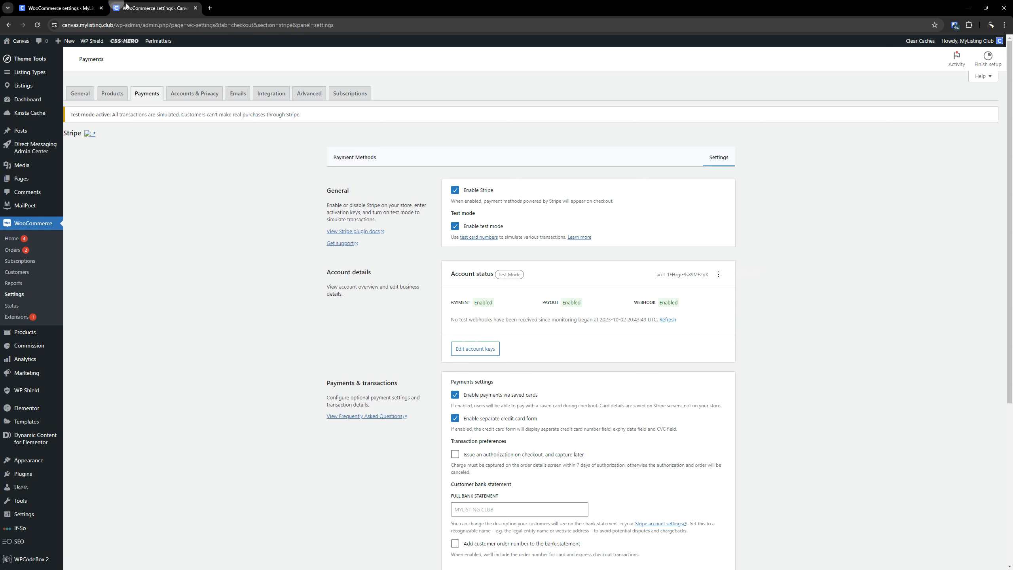
left_click_drag(143, 6, 204, 28)
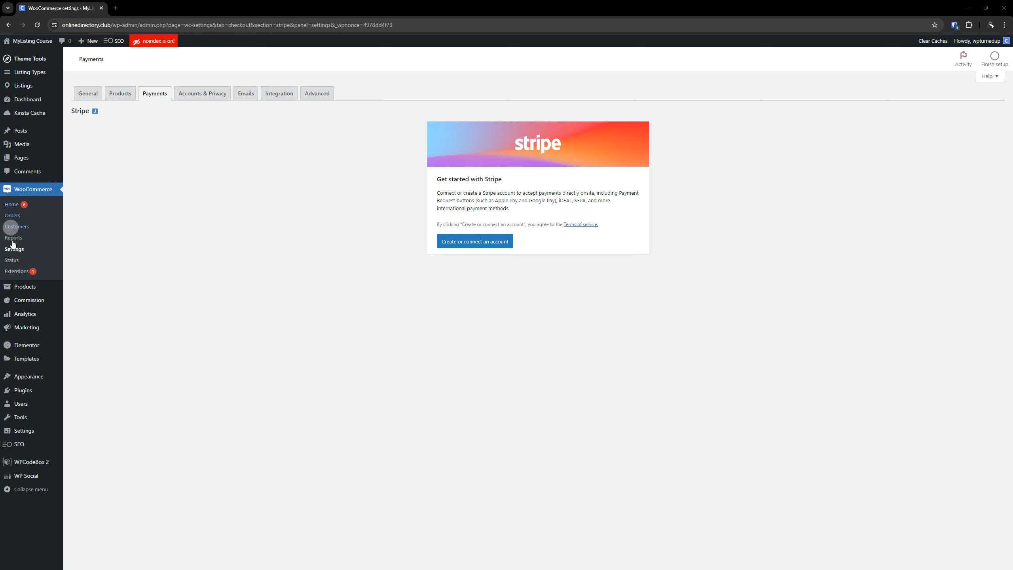
Deactivate and delete the WooCommerce Stripe Gateway plugin on the MyListing Course site.
left_click(154, 93)
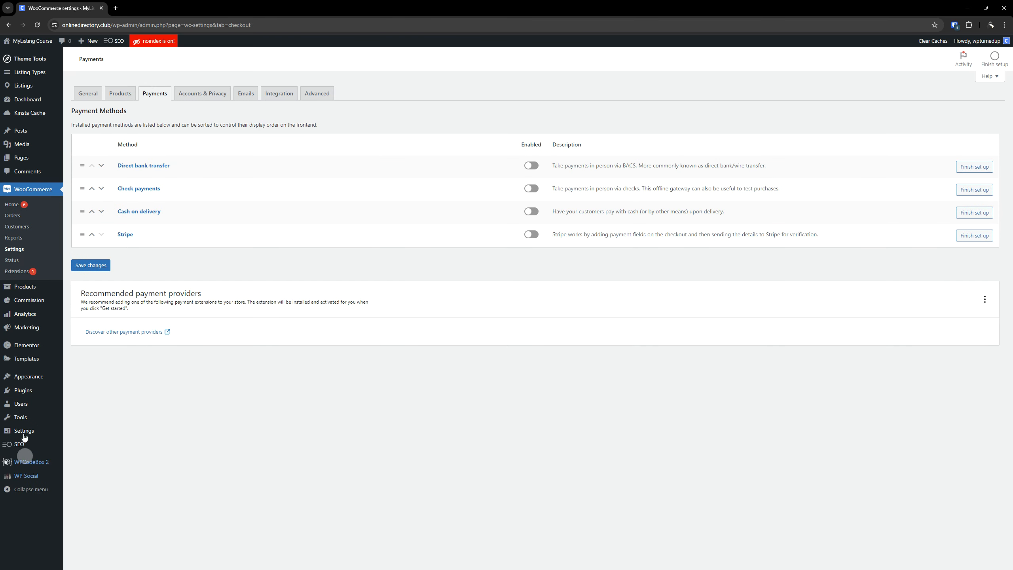
left_click(22, 391)
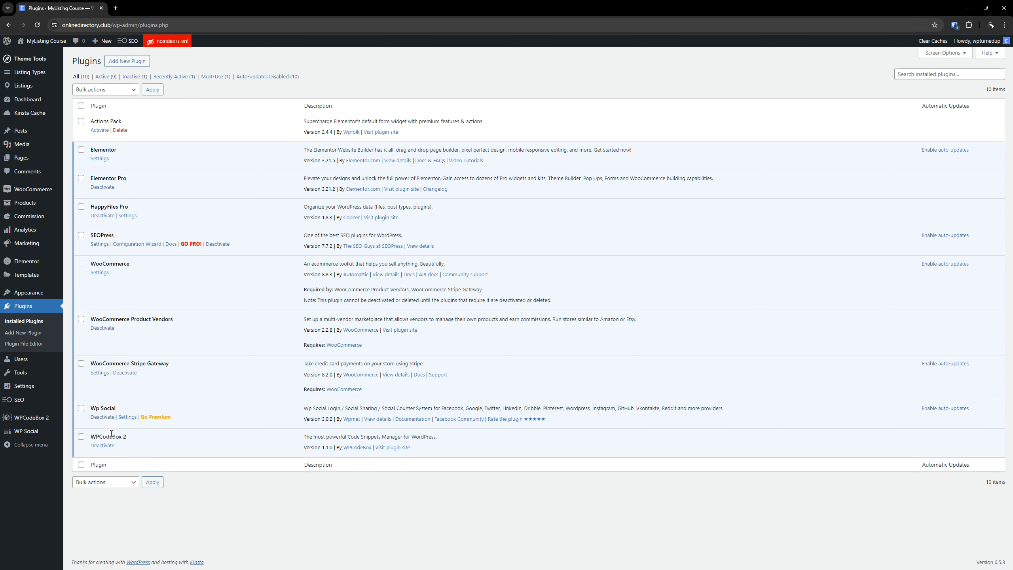
left_click(125, 372)
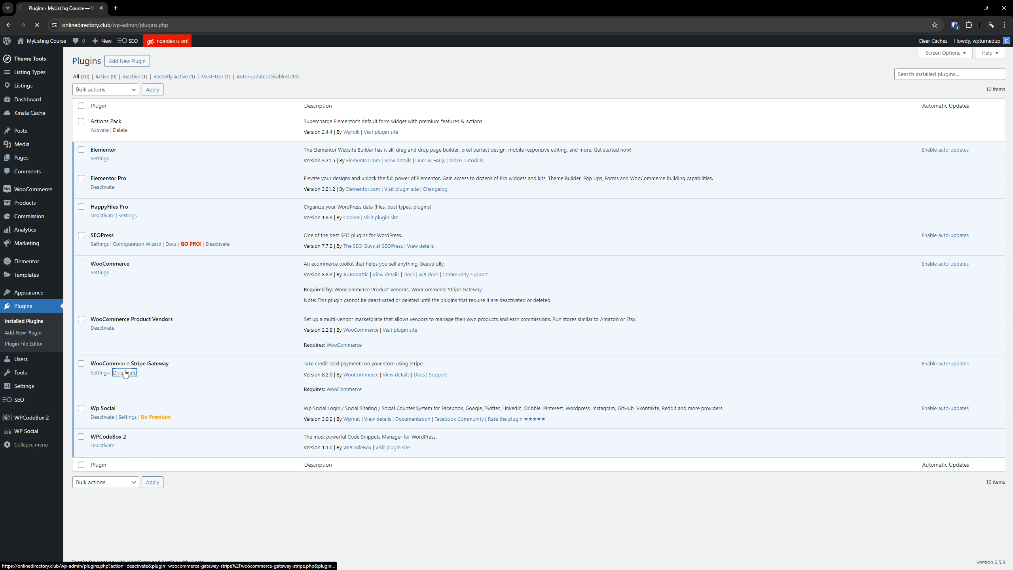
left_click(120, 396)
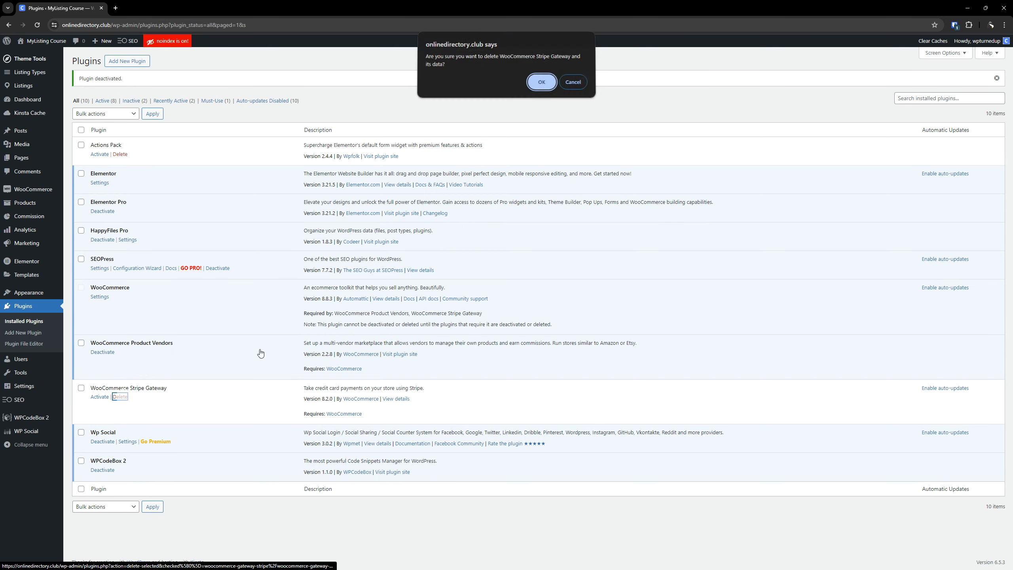
left_click(539, 85)
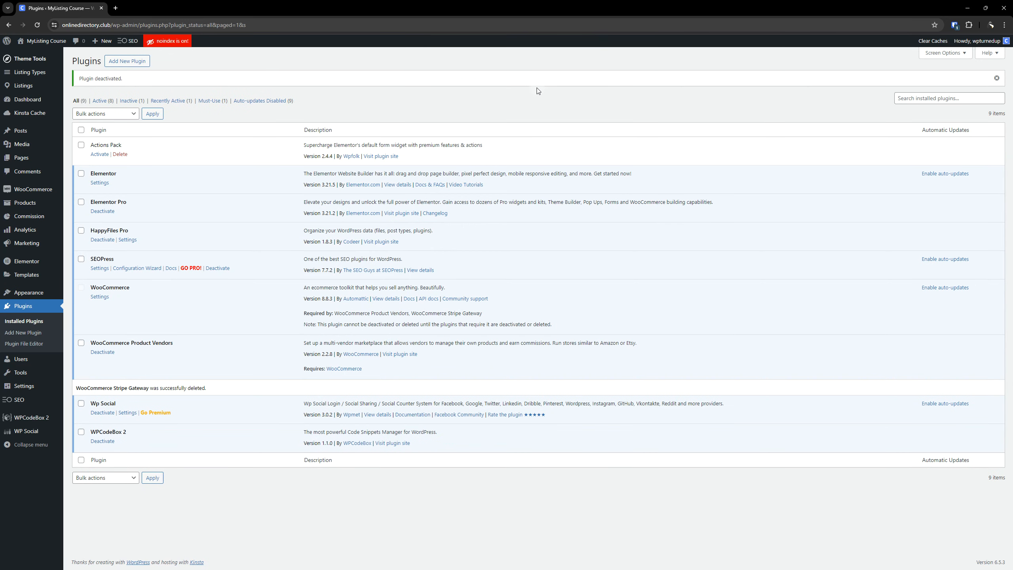
Enable the Cash on delivery payment method in WooCommerce, save the change, and check the method's settings page.
left_click(41, 189)
left_click(90, 237)
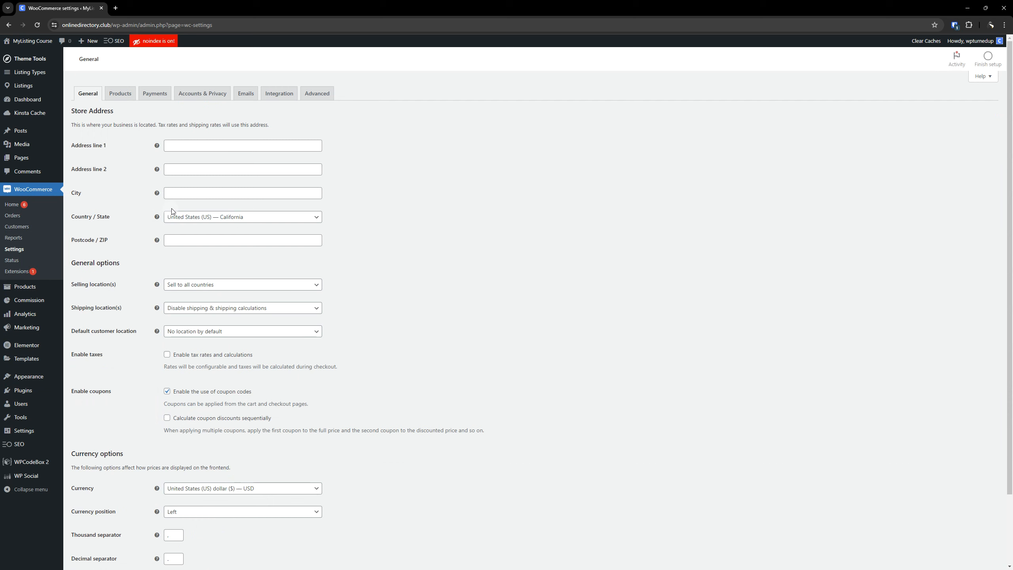
left_click(163, 98)
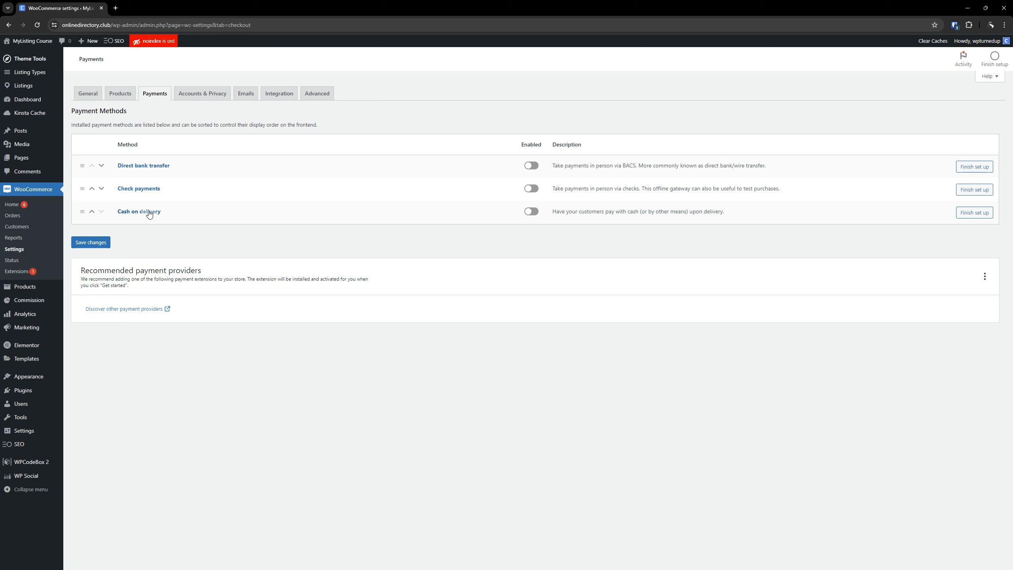
left_click(531, 211)
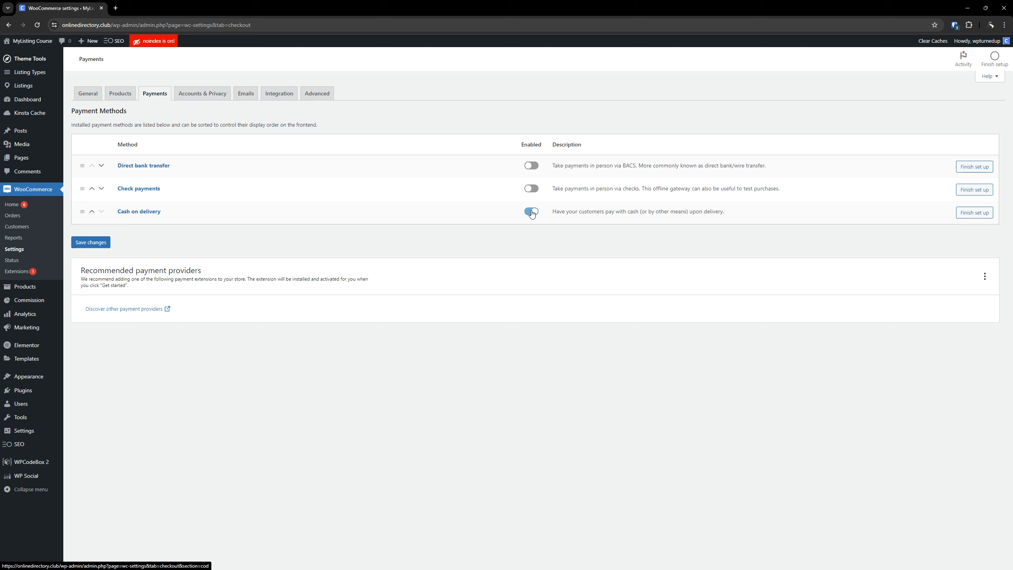
left_click(99, 242)
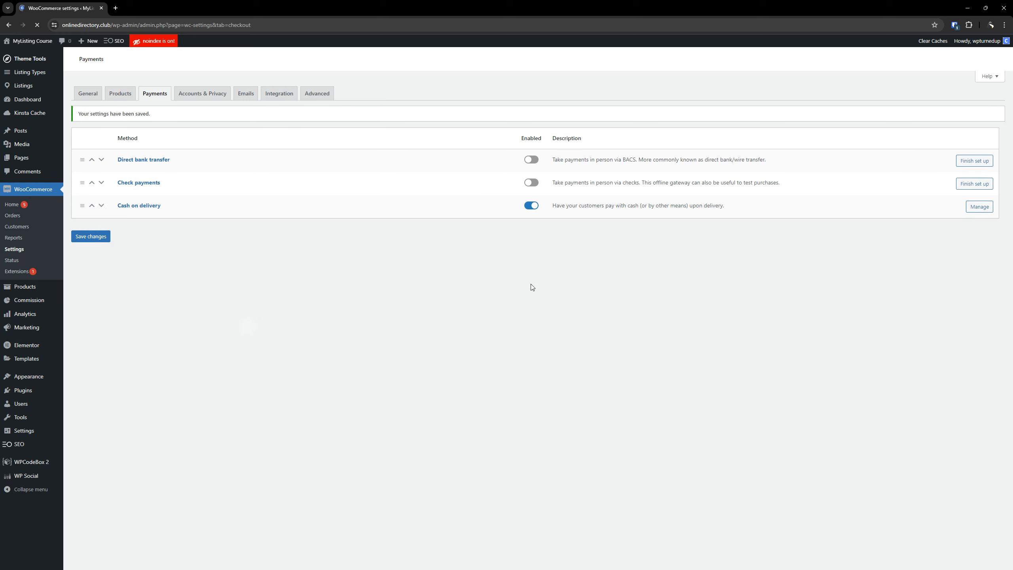
left_click(979, 249)
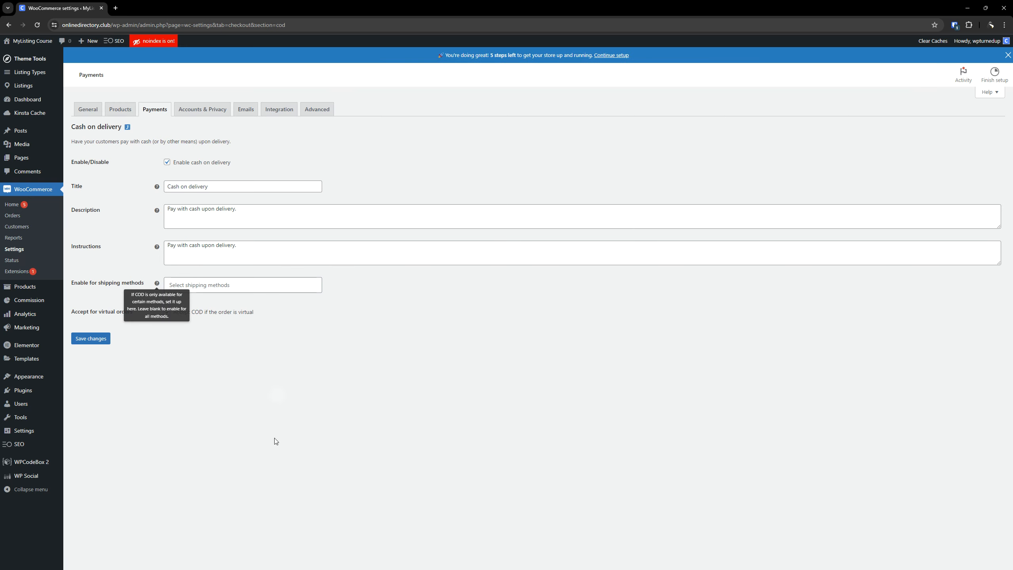
left_click(154, 114)
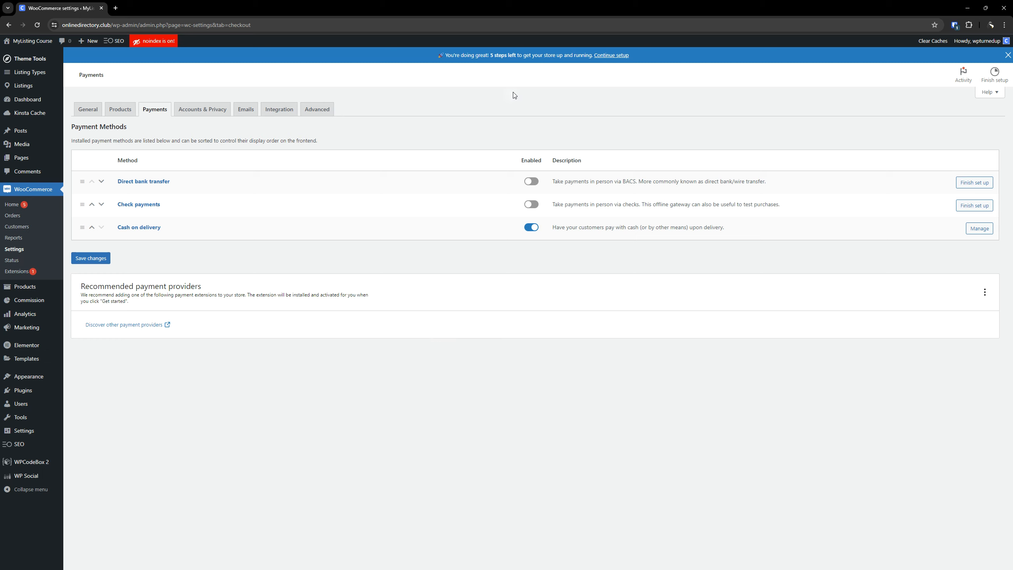
Open WooCommerce's Accounts & Privacy settings and look through their options.
left_click(219, 113)
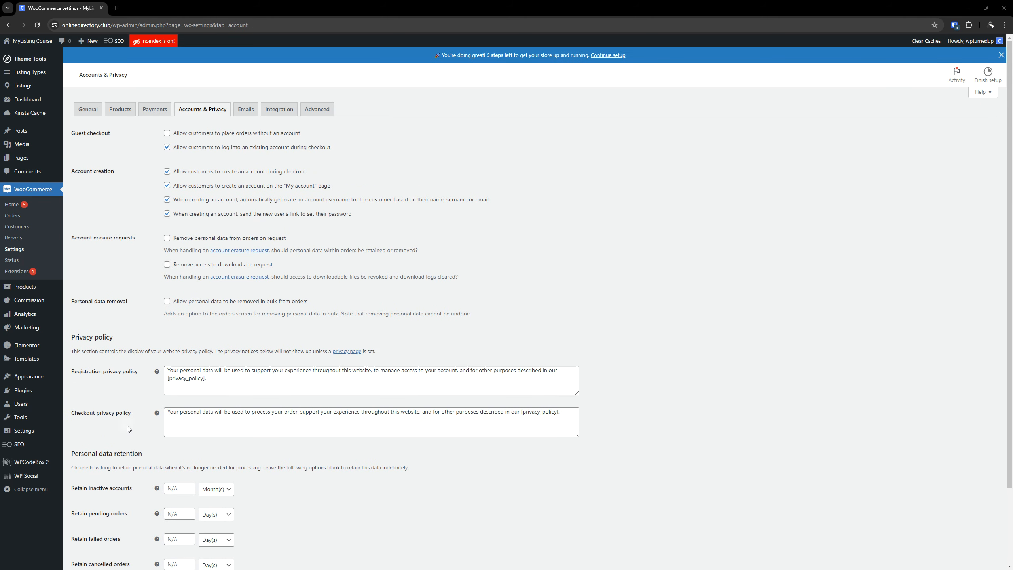
scroll(229, 387, "down", 2)
scroll(293, 316, "up", 2)
Try turning off automatic username generation and the set-password link for new accounts, and turn both back on.
left_click(172, 201)
left_click(168, 213)
left_click(166, 199)
left_click(167, 213)
Dismiss the setup banner and allow order data removal on request, download access removal on request, and bulk personal data removal.
left_click(1001, 55)
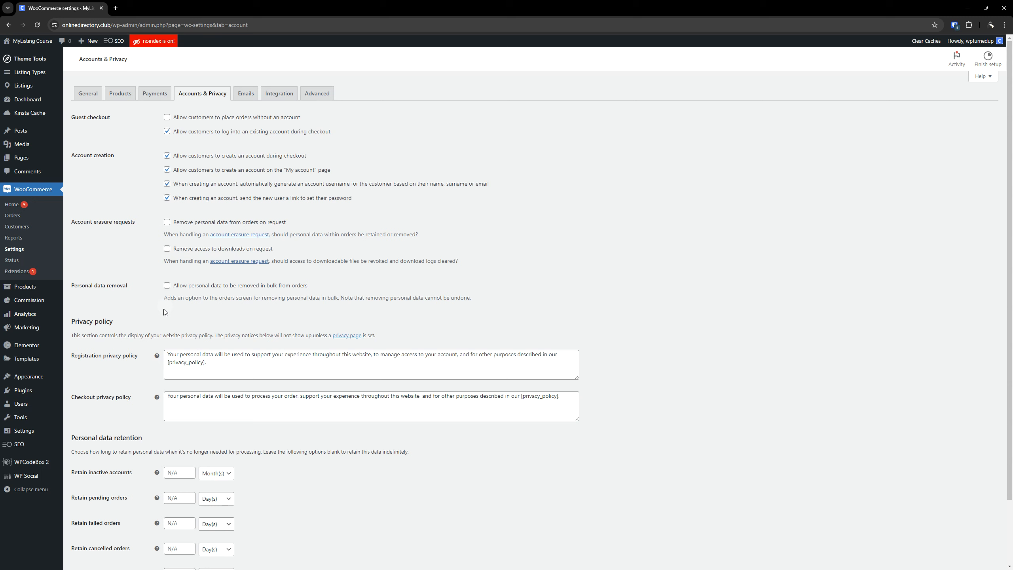
left_click(167, 223)
left_click(167, 249)
left_click(167, 285)
scroll(680, 217, "down", 2)
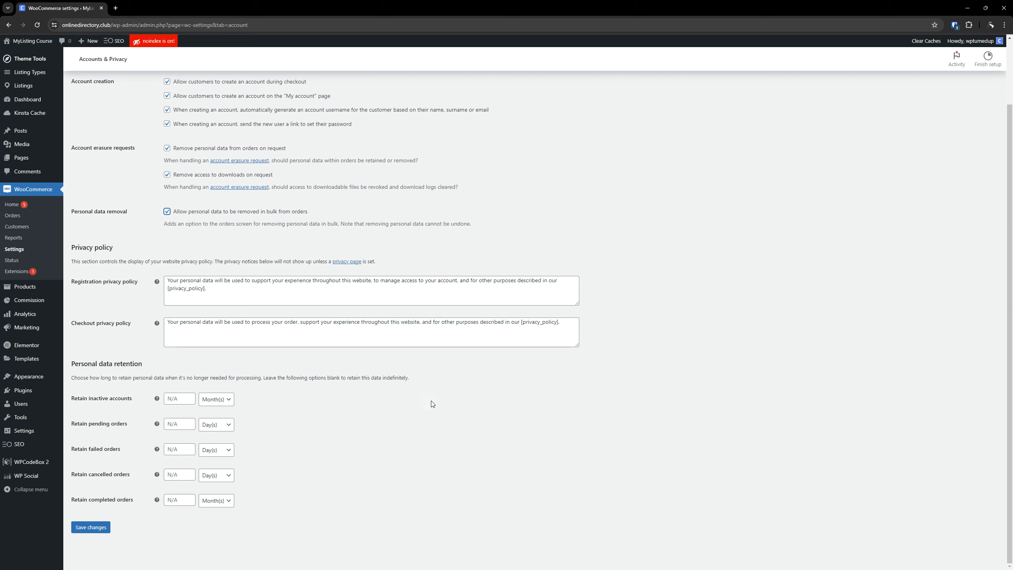
left_click(434, 419)
Try a retention period of 1 for cancelled orders, return its unit to days, and save the Accounts & Privacy settings.
left_click(179, 398)
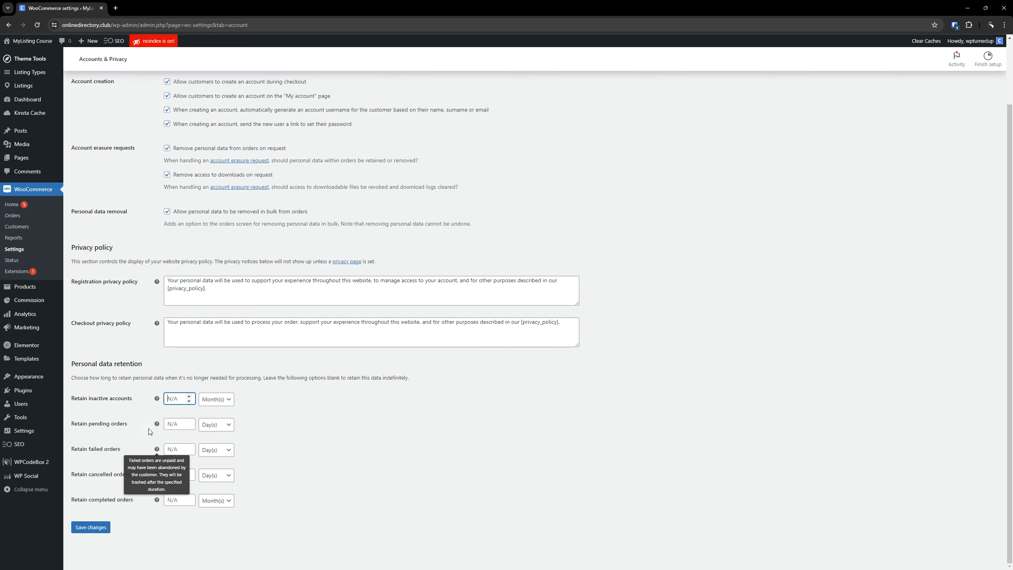
mouse_move(157, 423)
left_click(172, 475)
type("1")
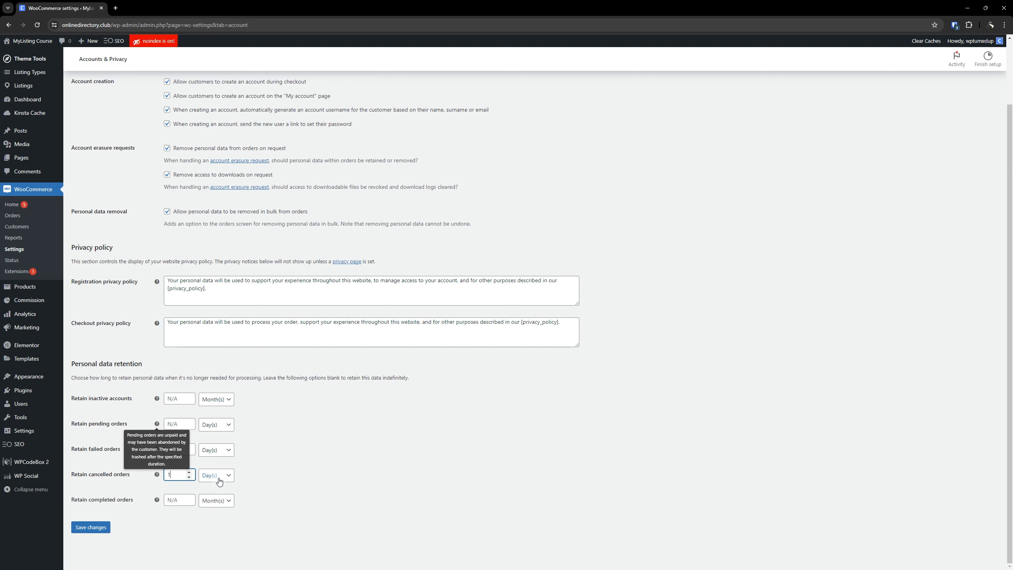
left_click(219, 476)
left_click(218, 504)
left_click(172, 474)
left_click(216, 475)
left_click(211, 487)
left_click(86, 527)
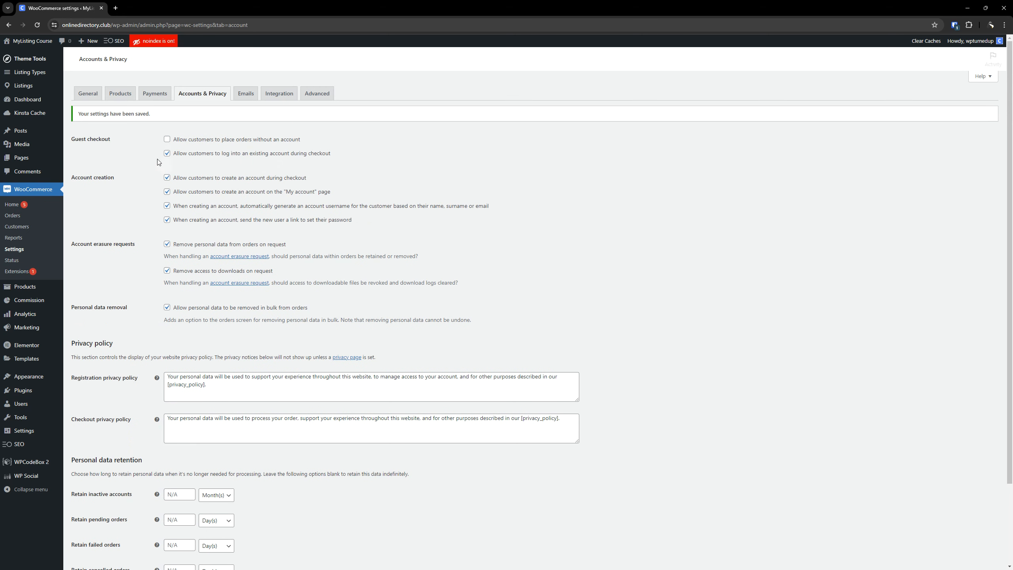
Check the New order notification's recipient in the WooCommerce email settings and open that email's management page in a separate tab.
left_click(248, 98)
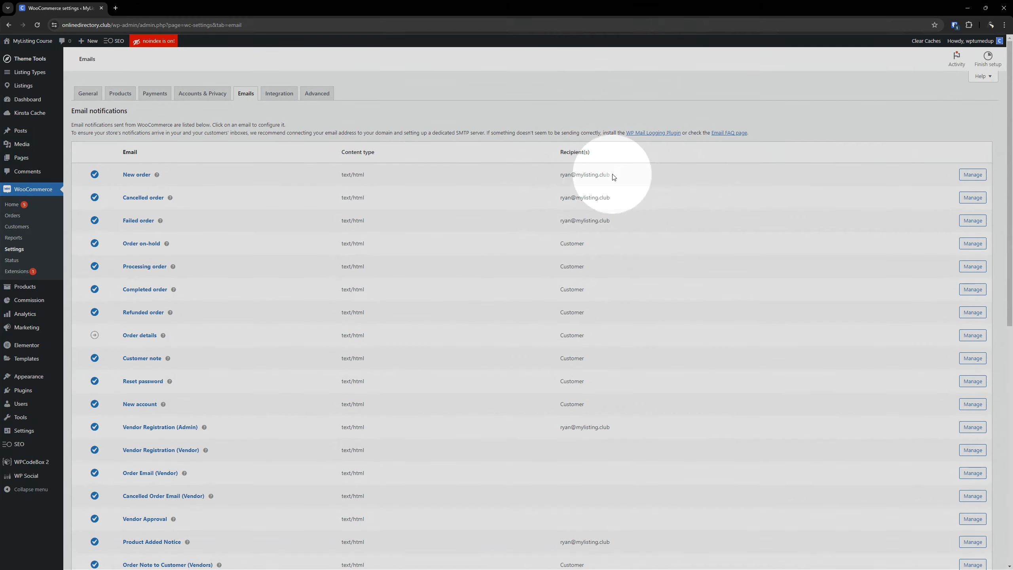
left_click_drag(612, 174, 560, 176)
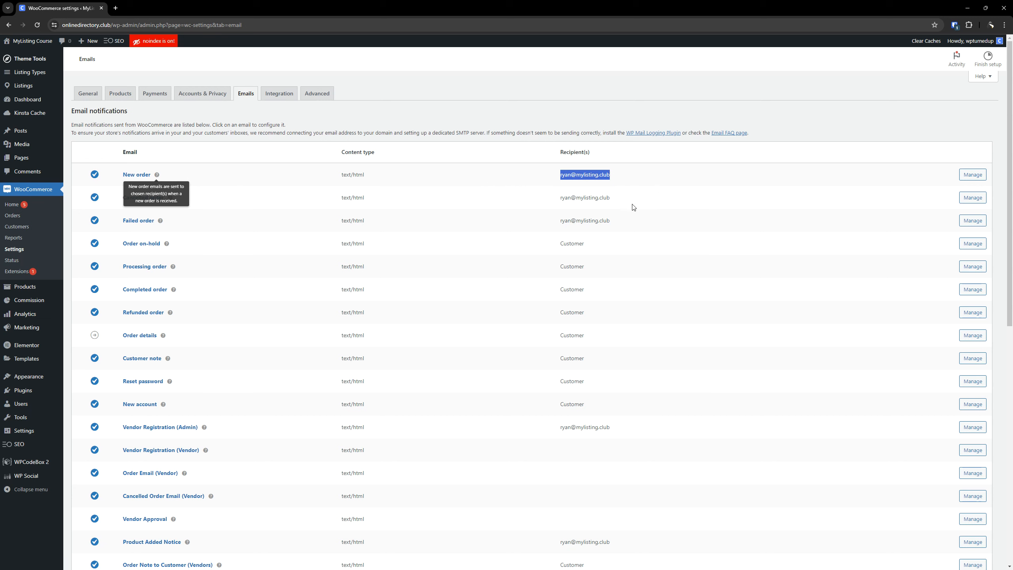
left_click(629, 176)
left_click_drag(629, 176, 559, 175)
right_click(973, 174)
left_click(951, 182)
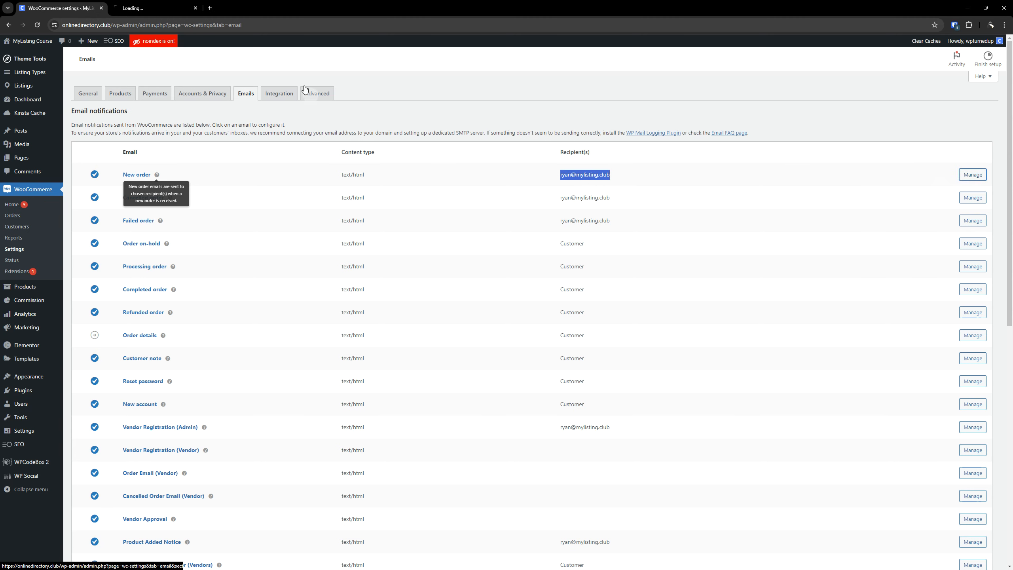
key("ctrl+Tab")
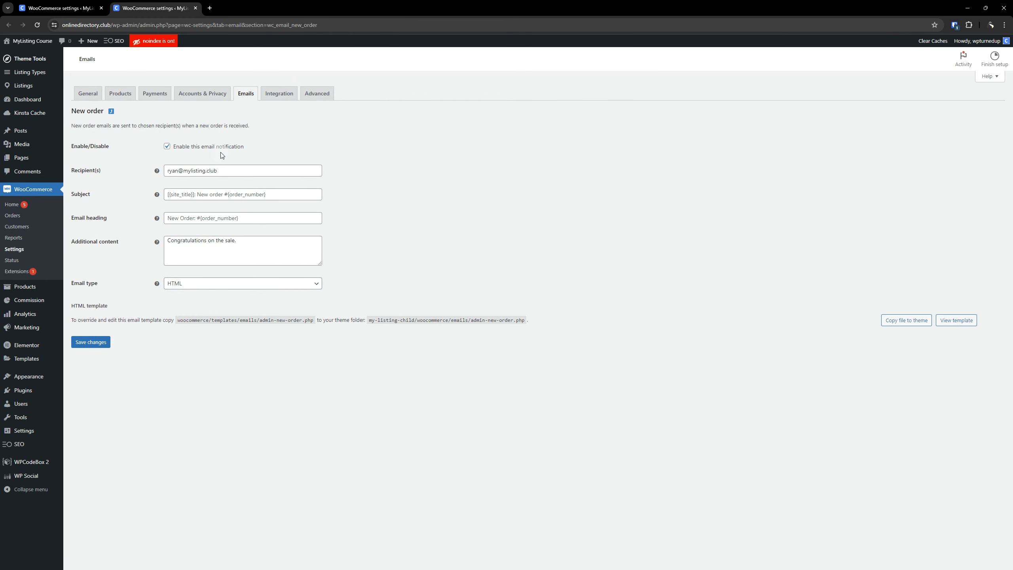
Examine the New order email's recipient and subject fields, and close its tab.
left_click(235, 170)
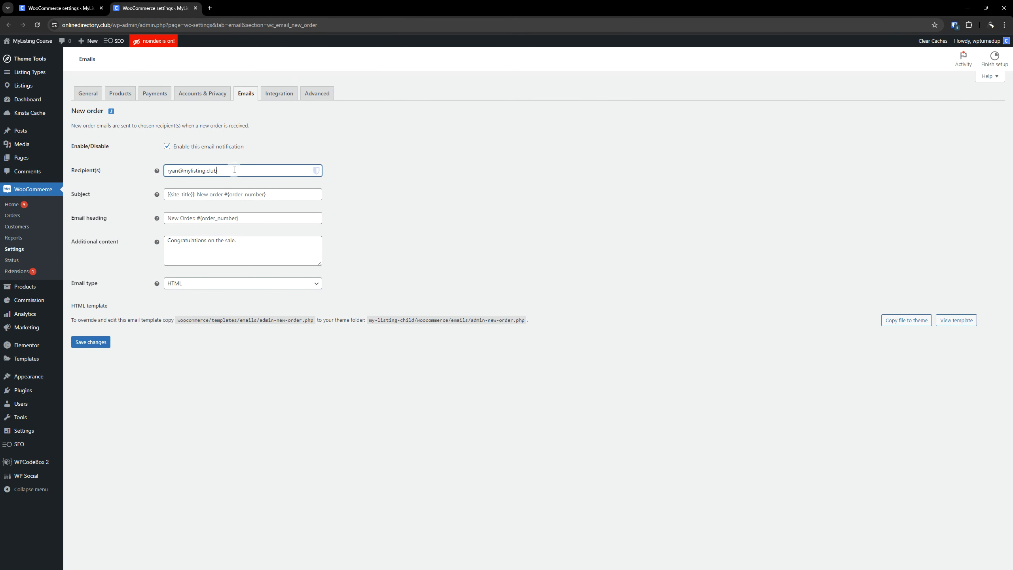
left_click(532, 208)
left_click(277, 194)
left_click(445, 189)
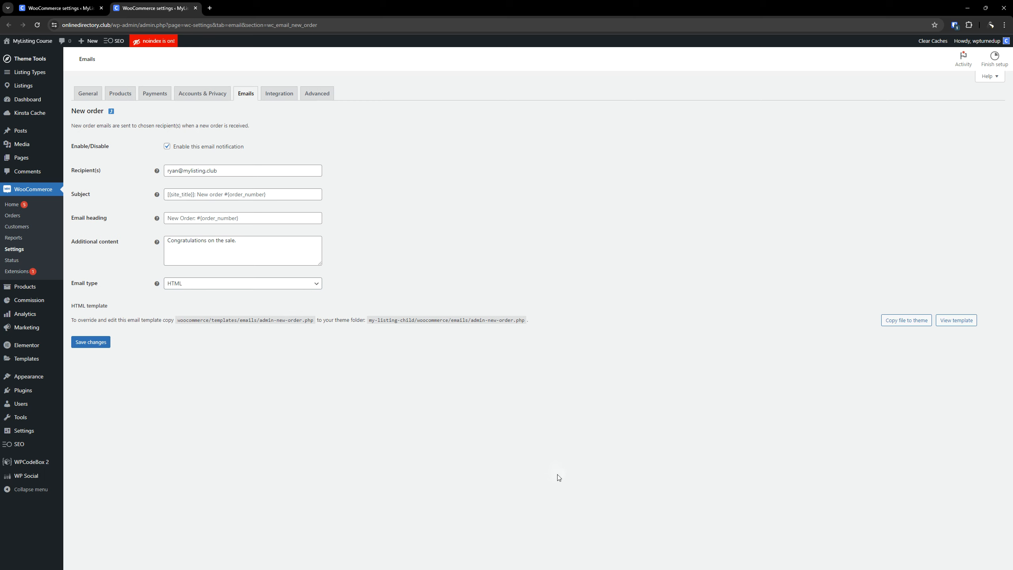
left_click(194, 7)
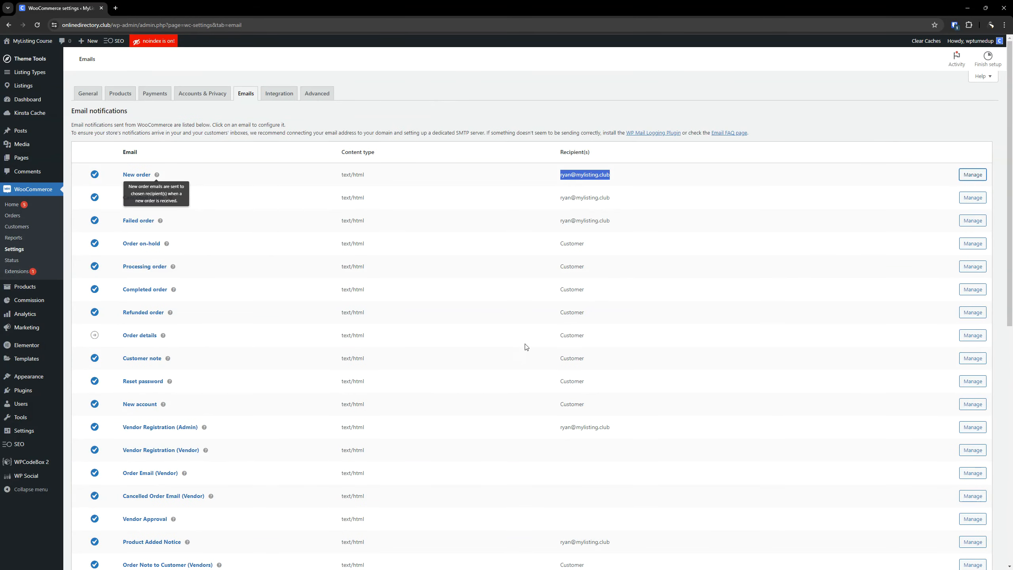
Review the email notifications list, the sender and template options, and the vendor email options.
scroll(418, 385, "down", 4)
scroll(379, 253, "up", 3)
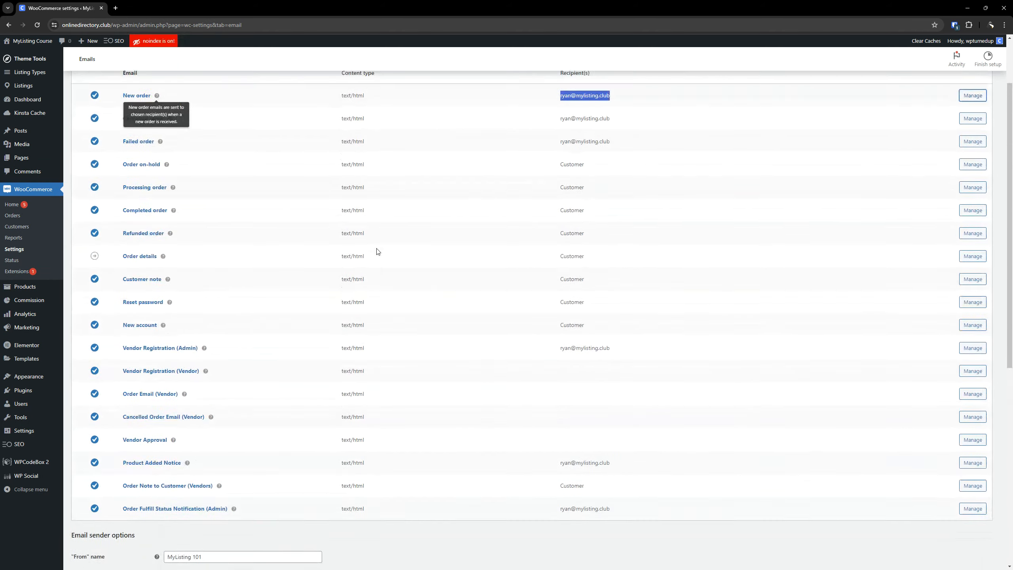
scroll(438, 400, "down", 8)
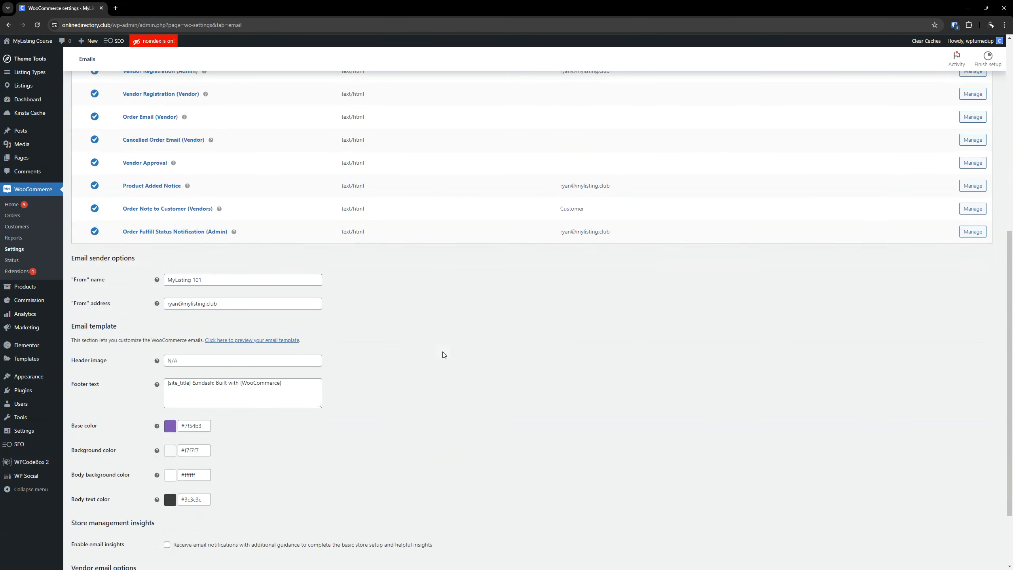
scroll(439, 356, "down", 2)
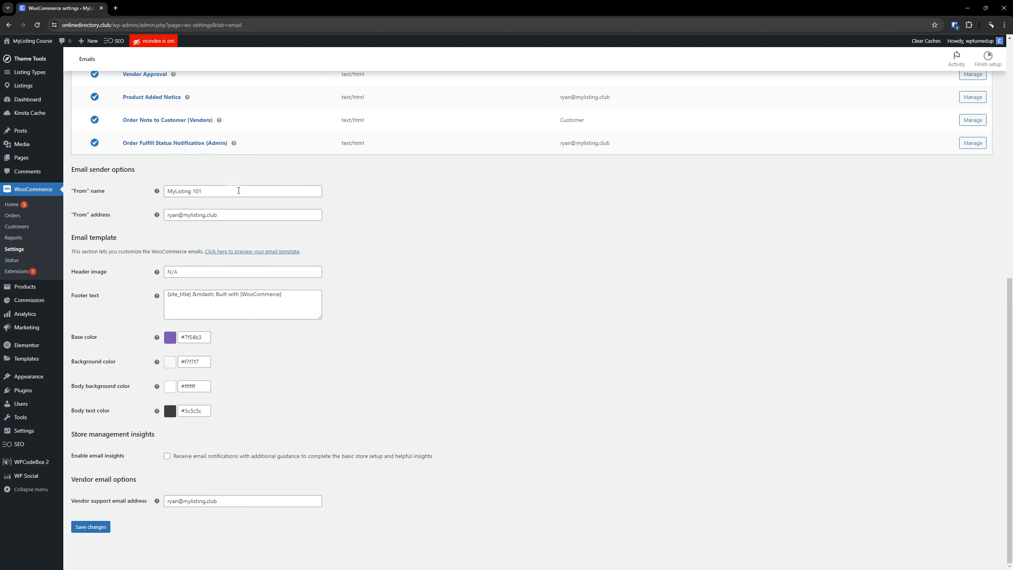
scroll(545, 287, "up", 8)
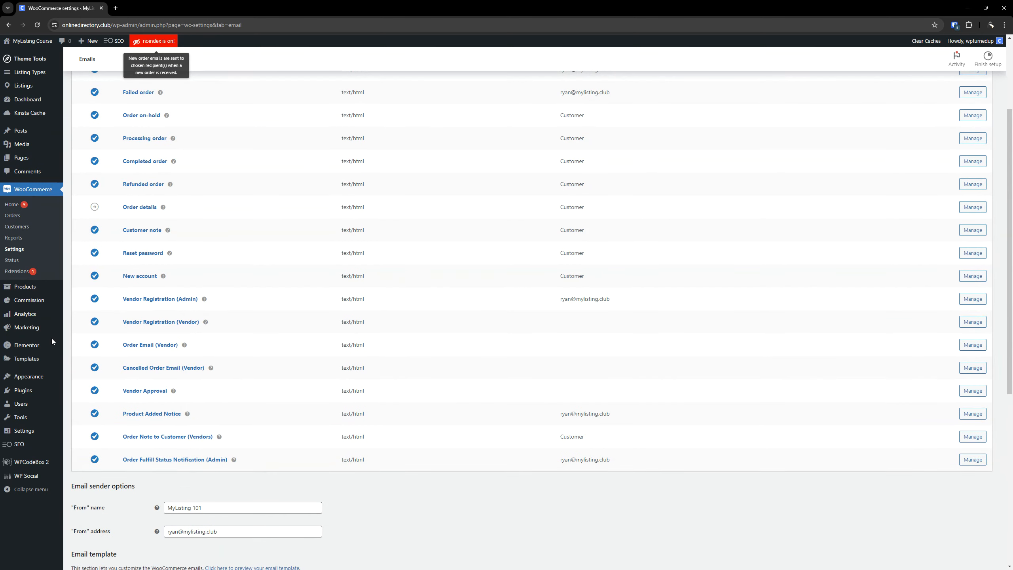
scroll(175, 279, "up", 3)
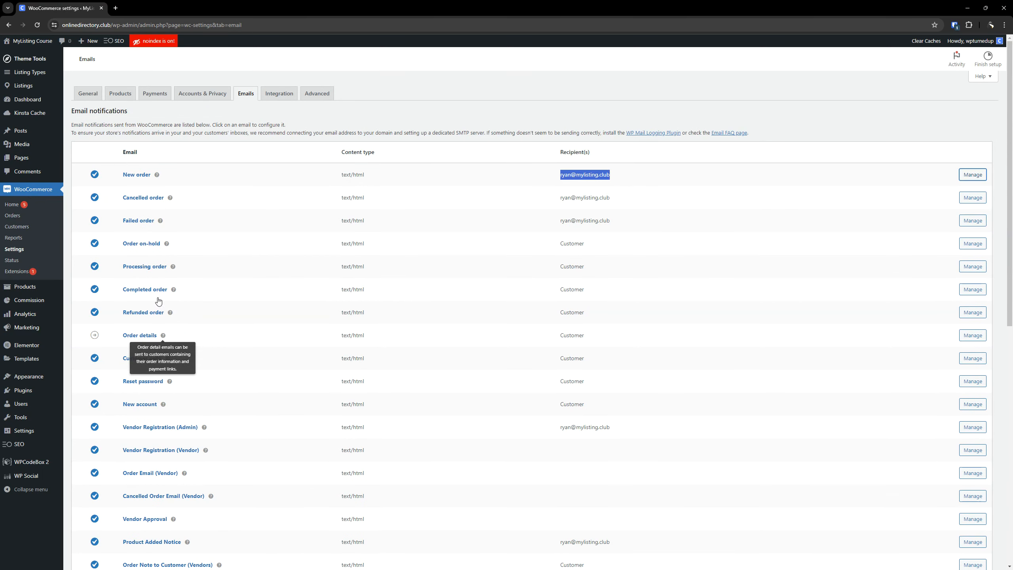
Review the Completed order notification and the "From" name and address in the email sender options.
scroll(267, 321, "down", 2)
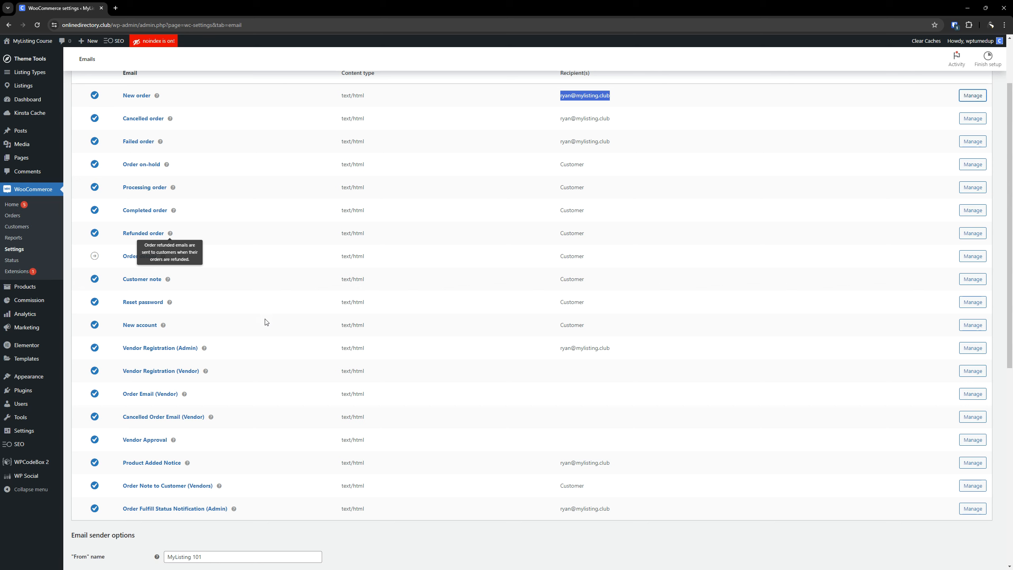
left_click_drag(188, 218, 102, 217)
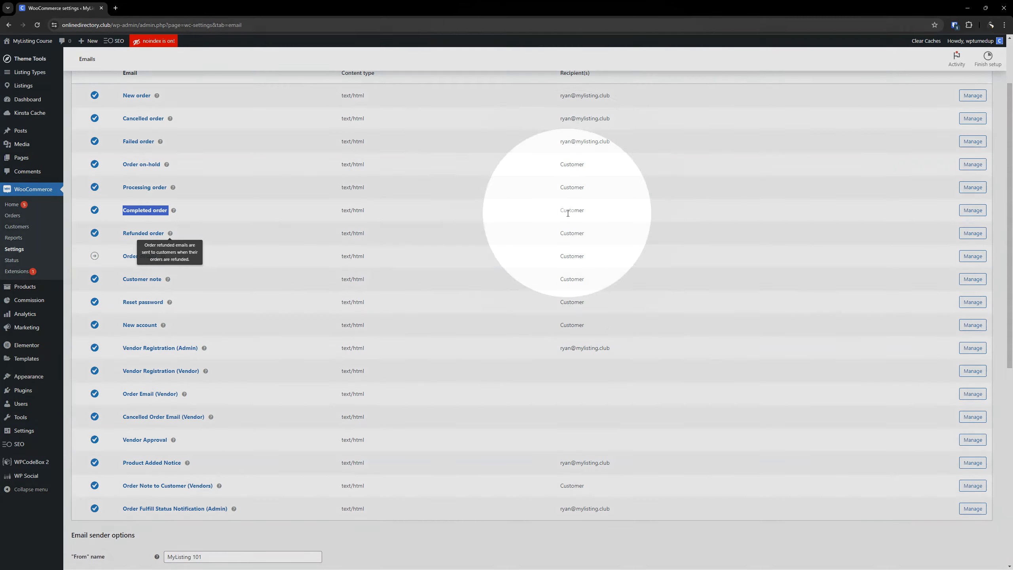
scroll(566, 218, "down", 1)
scroll(438, 279, "down", 6)
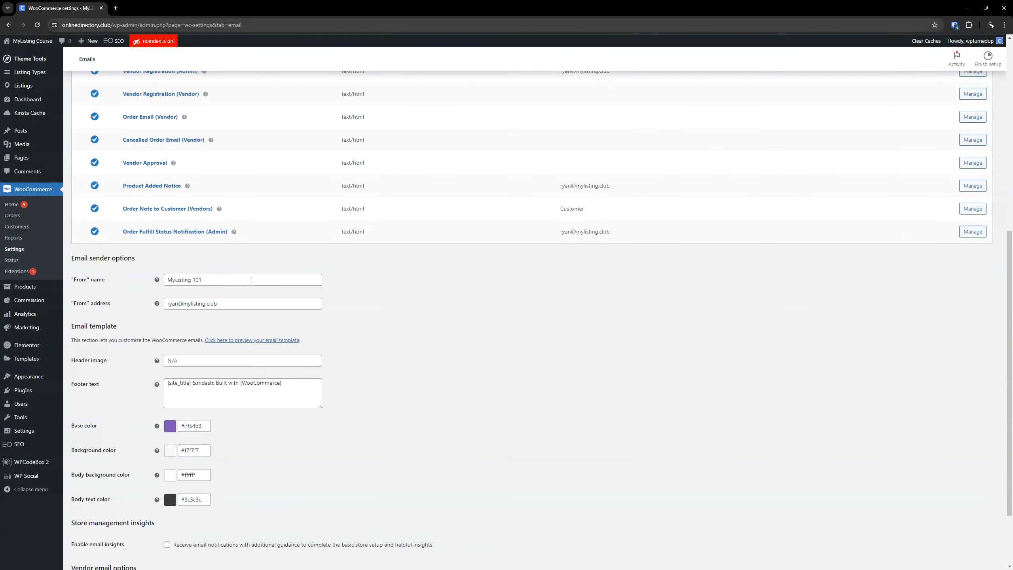
left_click(225, 281)
triple_click(225, 281)
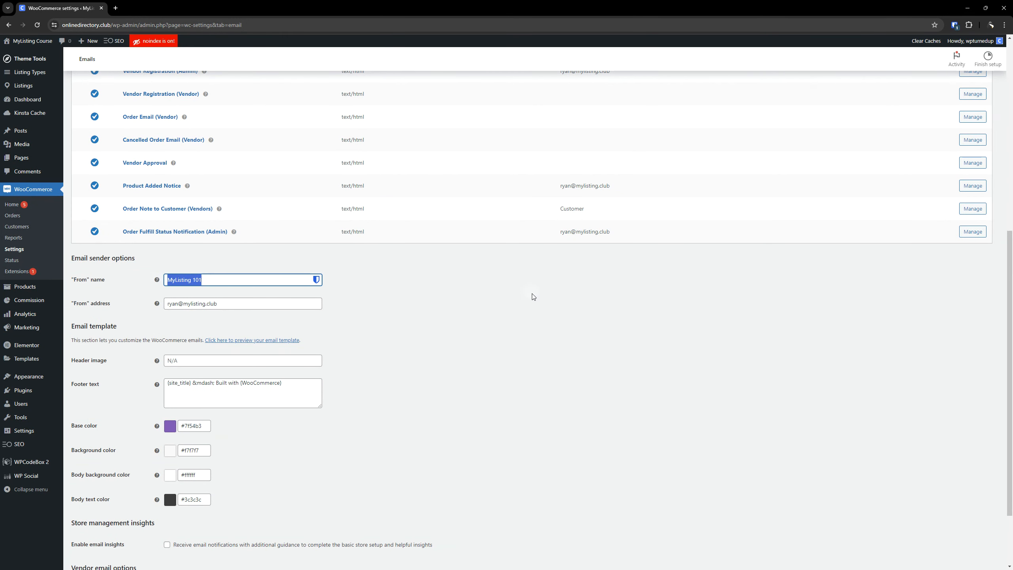
left_click(542, 314)
left_click_drag(235, 279, 130, 283)
left_click(438, 334)
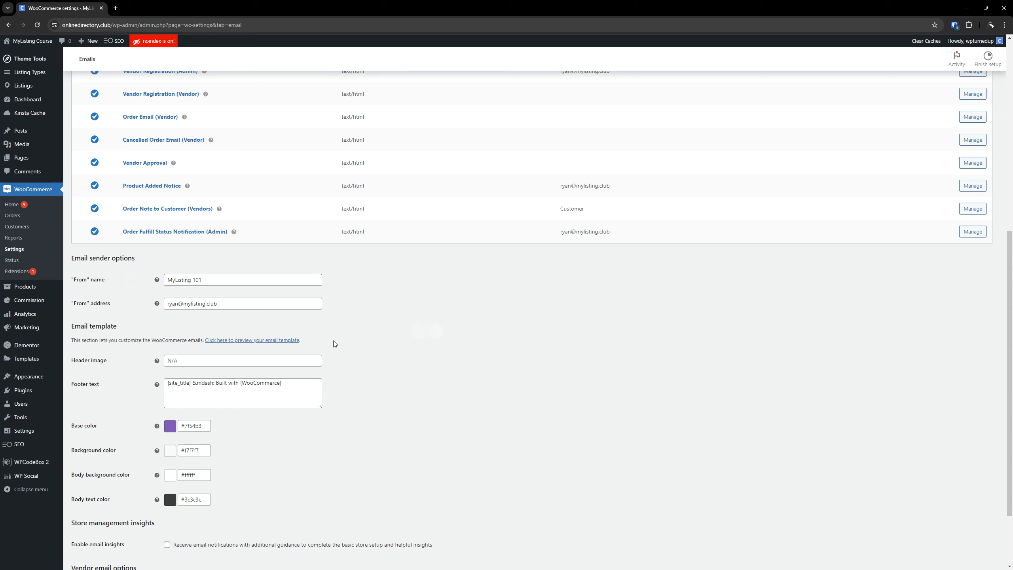
left_click_drag(236, 304, 136, 306)
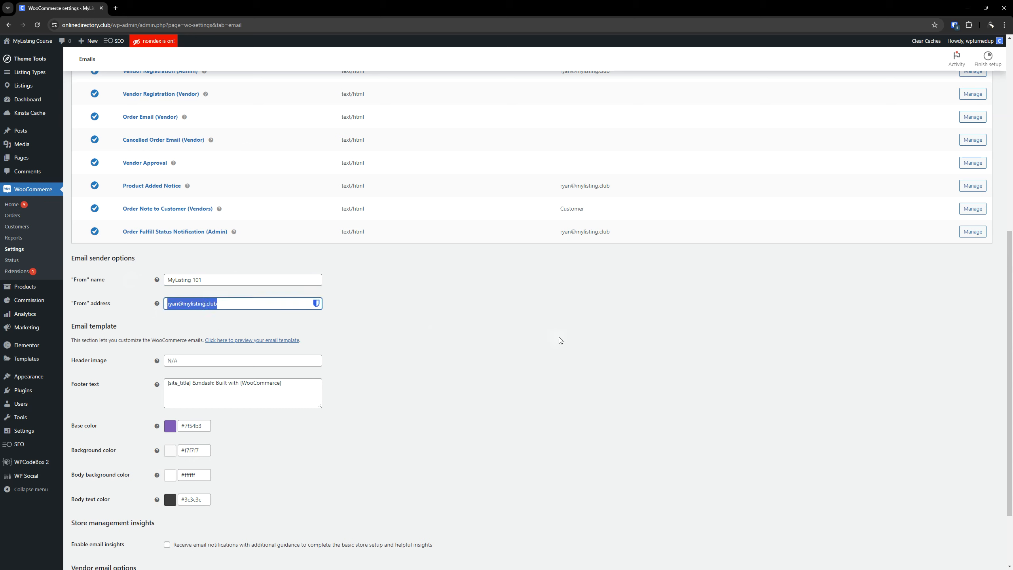
left_click(577, 339)
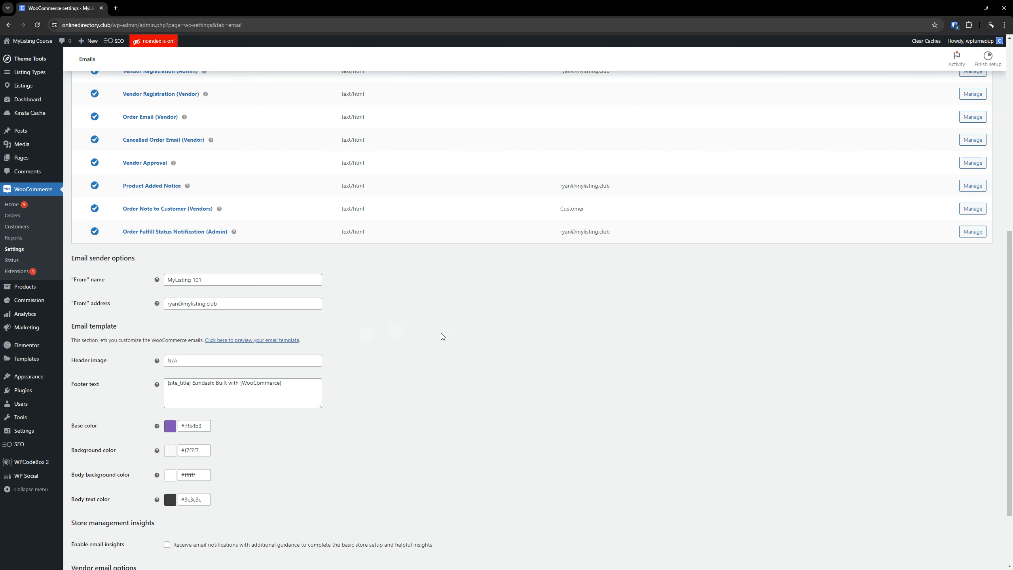
Preview the current email template in a separate tab and return to the email settings.
scroll(403, 370, "down", 2)
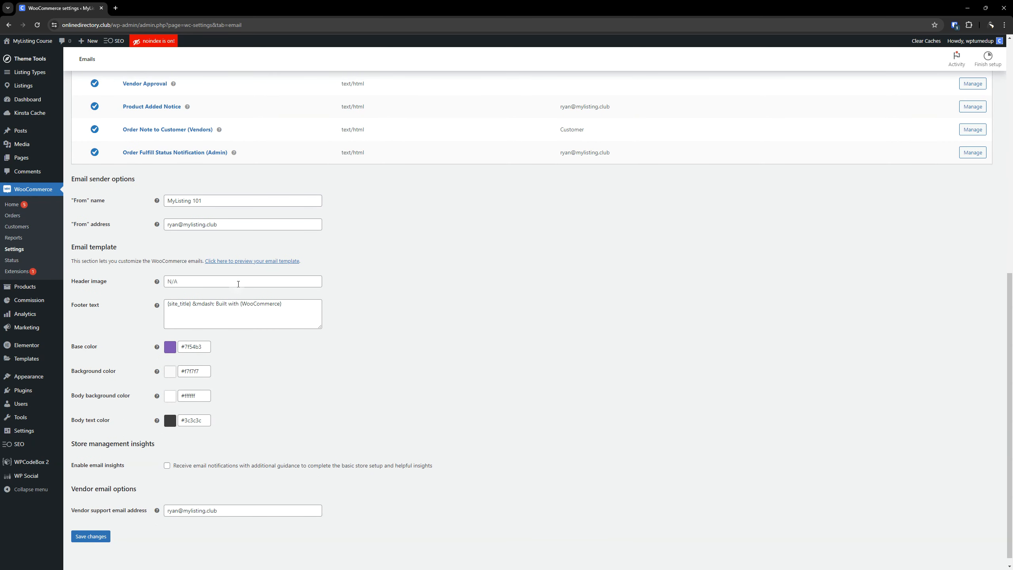
left_click(238, 282)
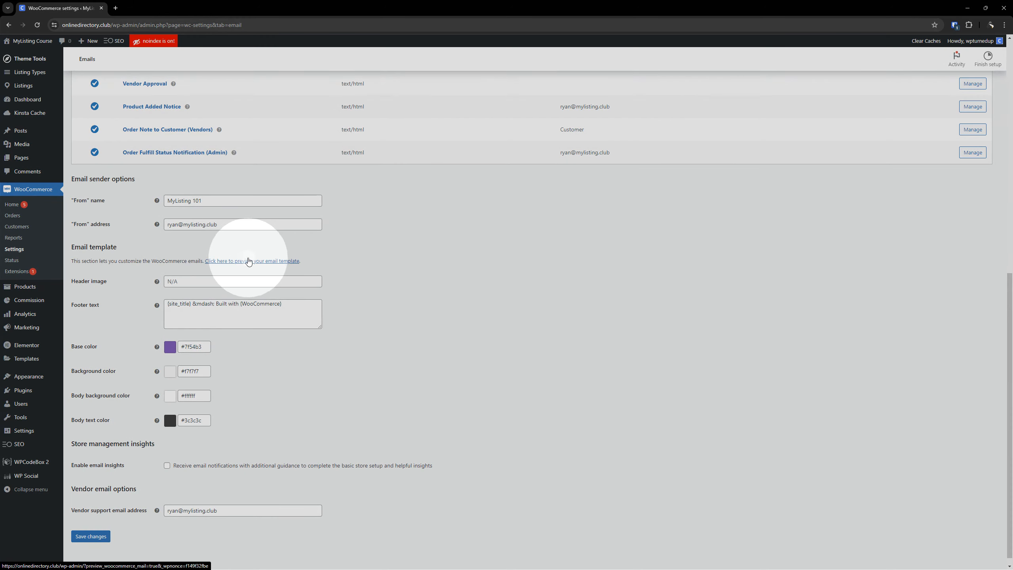
left_click(244, 261)
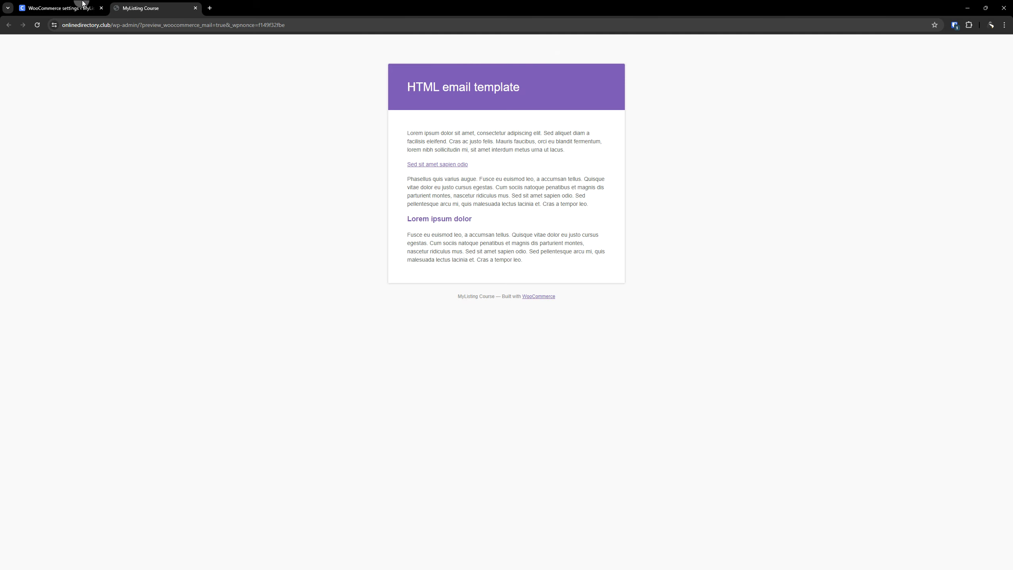
left_click(67, 8)
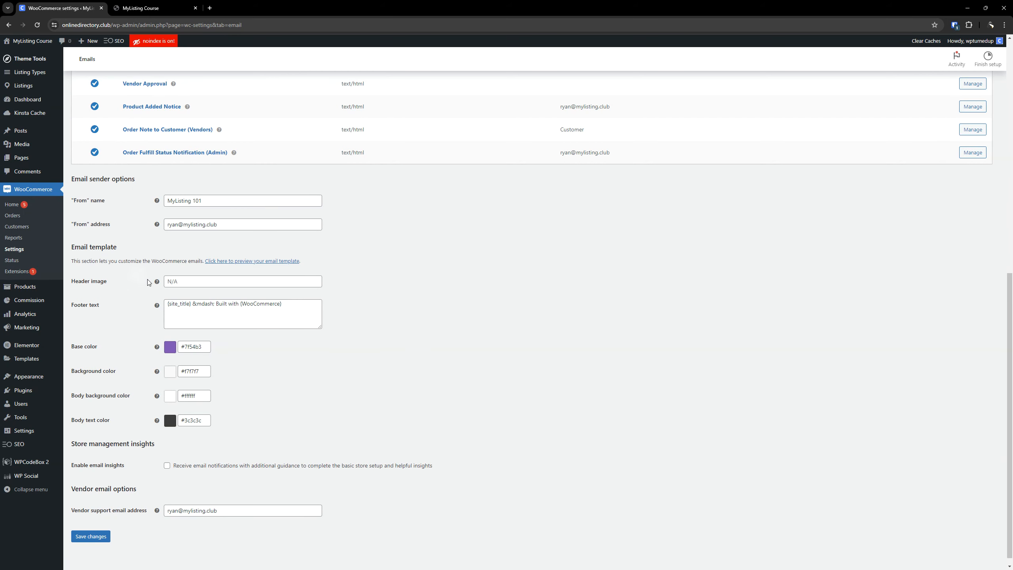
Open the Media Library in a separate tab and copy the file URL of the canvas-favicon image.
mouse_move(157, 281)
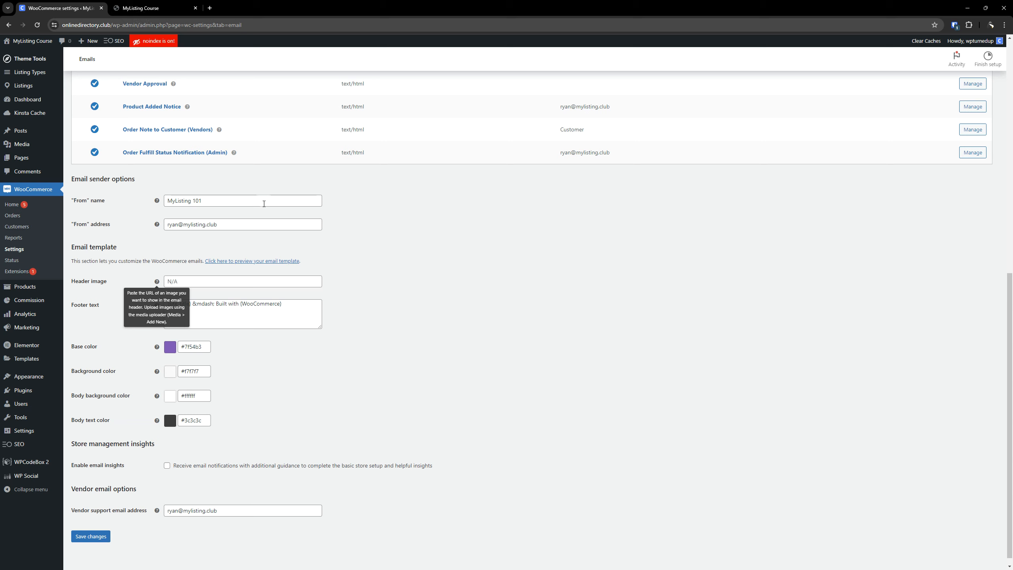
mouse_move(20, 144)
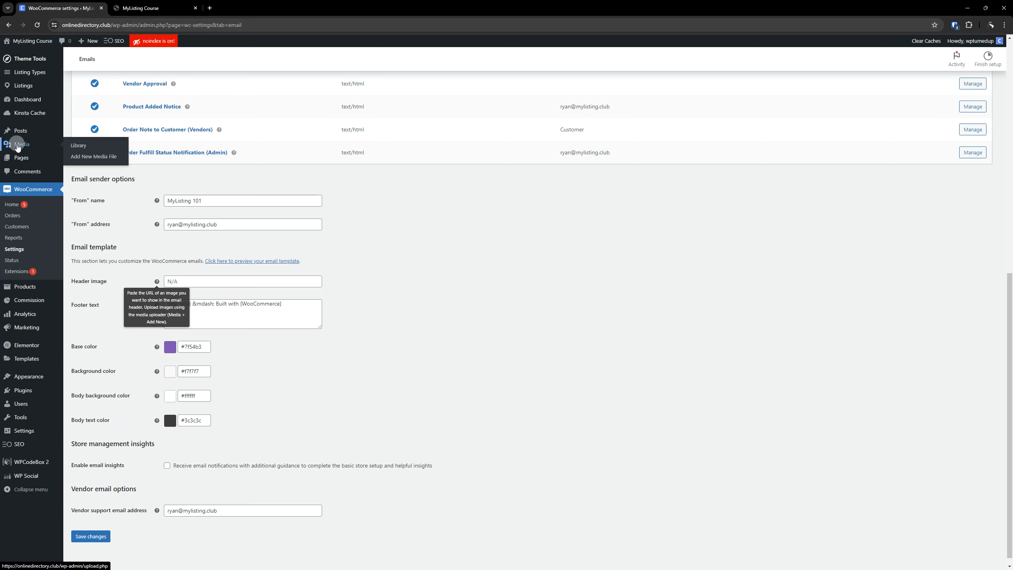
right_click(77, 145)
left_click(101, 150)
left_click_drag(224, 8, 72, 6)
left_click(646, 196)
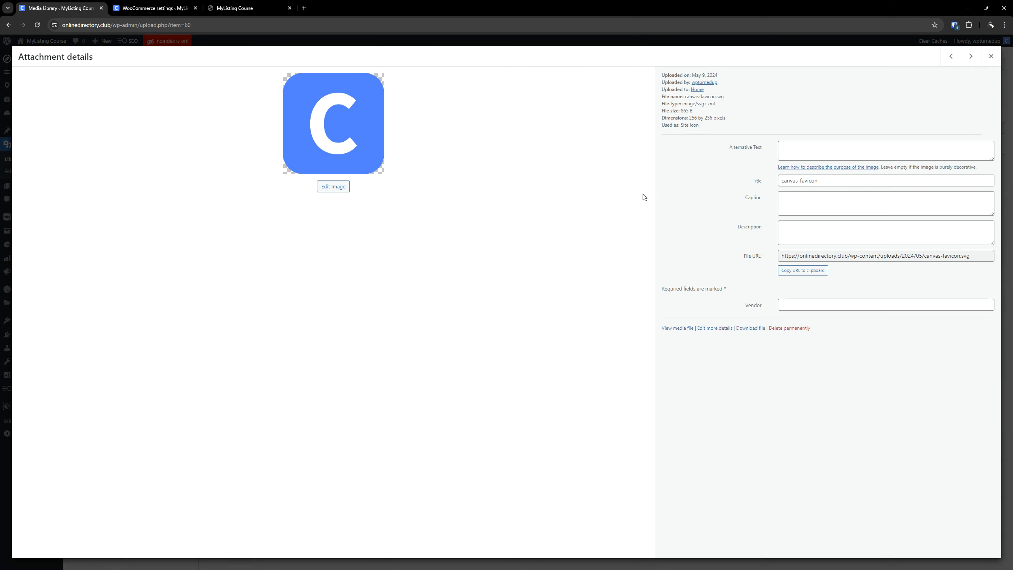
left_click(376, 134)
left_click(804, 271)
Paste the copied canvas-favicon URL as the email header image, save the settings and check the template preview.
left_click(160, 7)
left_click(250, 281)
key("ctrl+v")
left_click(93, 536)
left_click(235, 8)
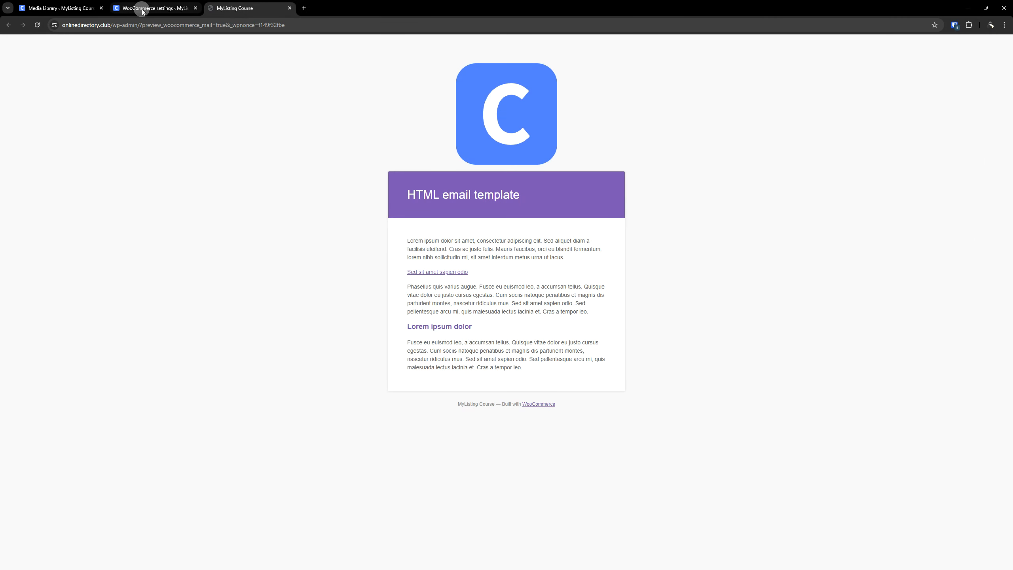
Try #111111 as the email template's base color, save the settings and reload the preview.
left_click(142, 8)
scroll(170, 334, "down", 10)
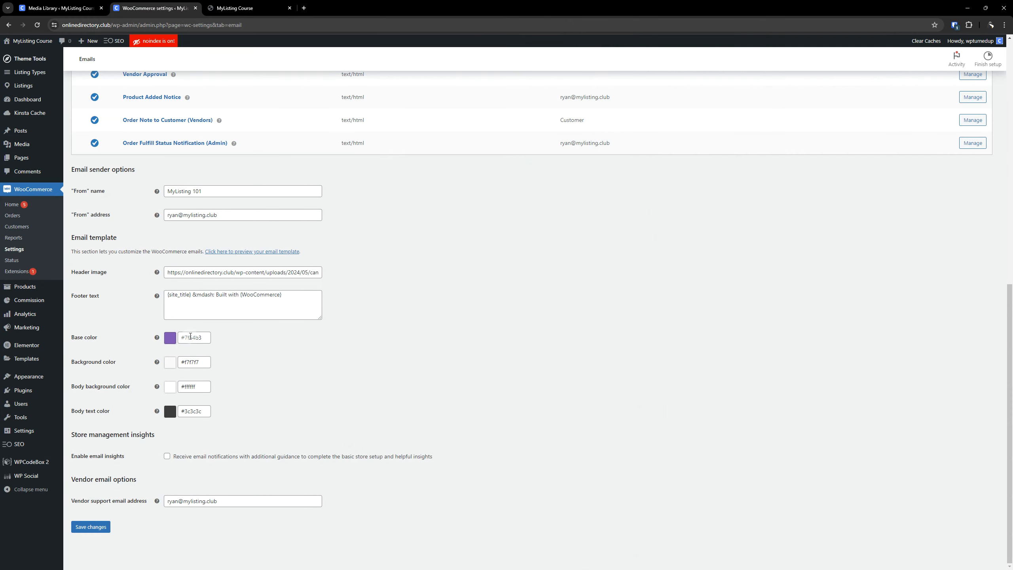
double_click(190, 338)
left_click_drag(190, 377, 159, 411)
left_click(106, 530)
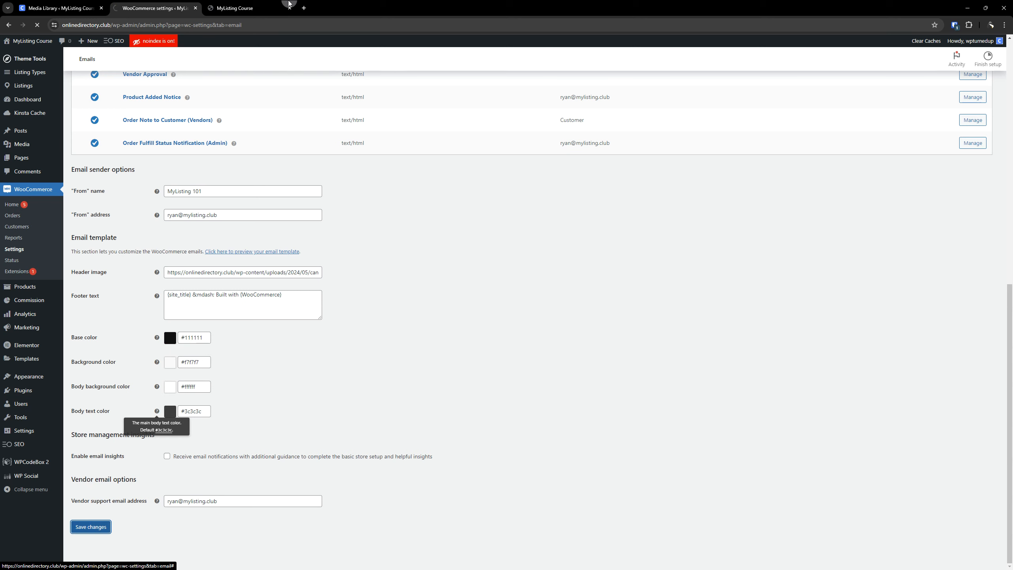
left_click(244, 4)
left_click(42, 23)
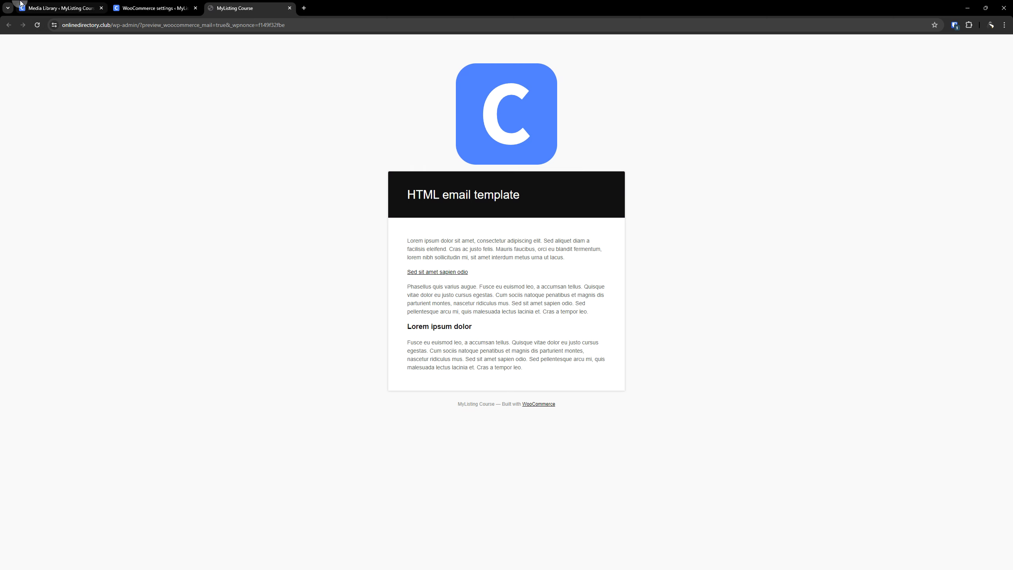
Close the attachment details, open the theme's general options and copy the accent color's hex value.
left_click(56, 8)
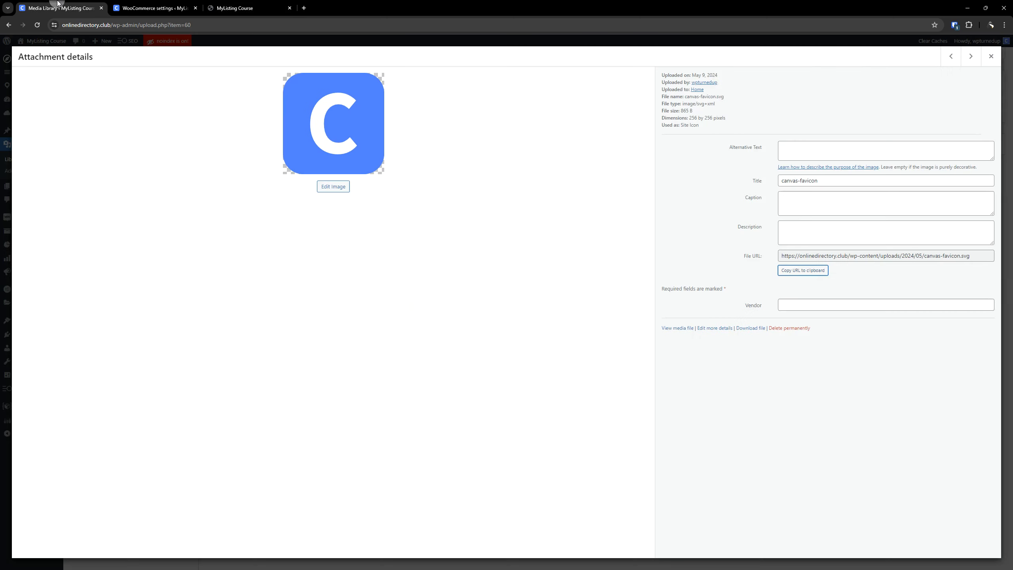
left_click(990, 56)
mouse_move(37, 63)
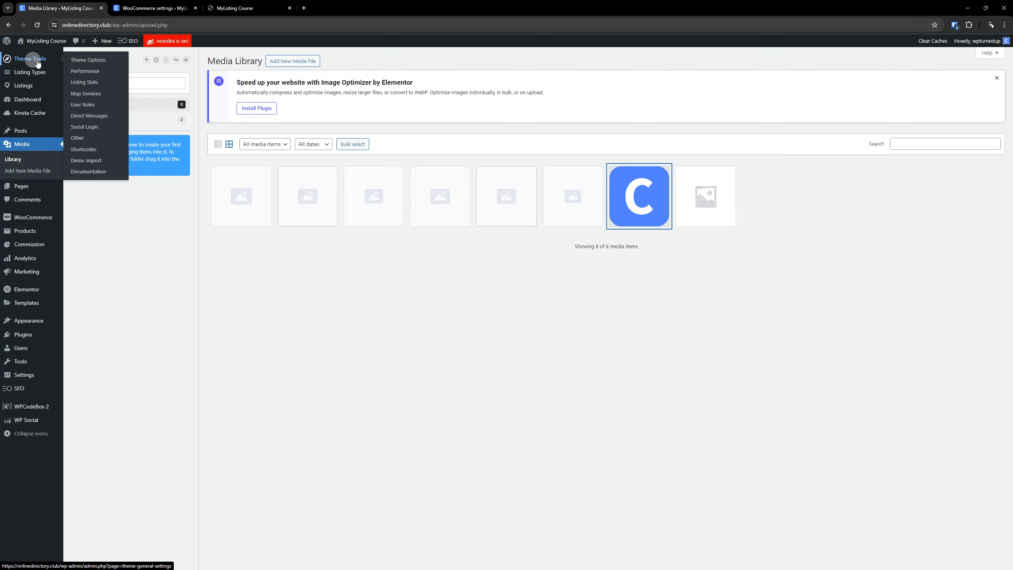
left_click(75, 60)
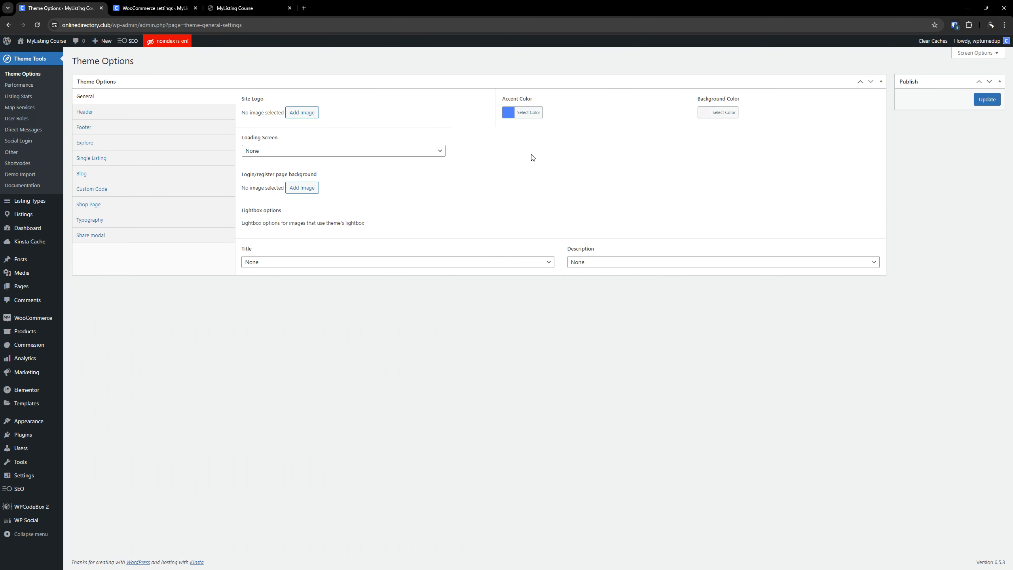
left_click(528, 112)
right_click(558, 114)
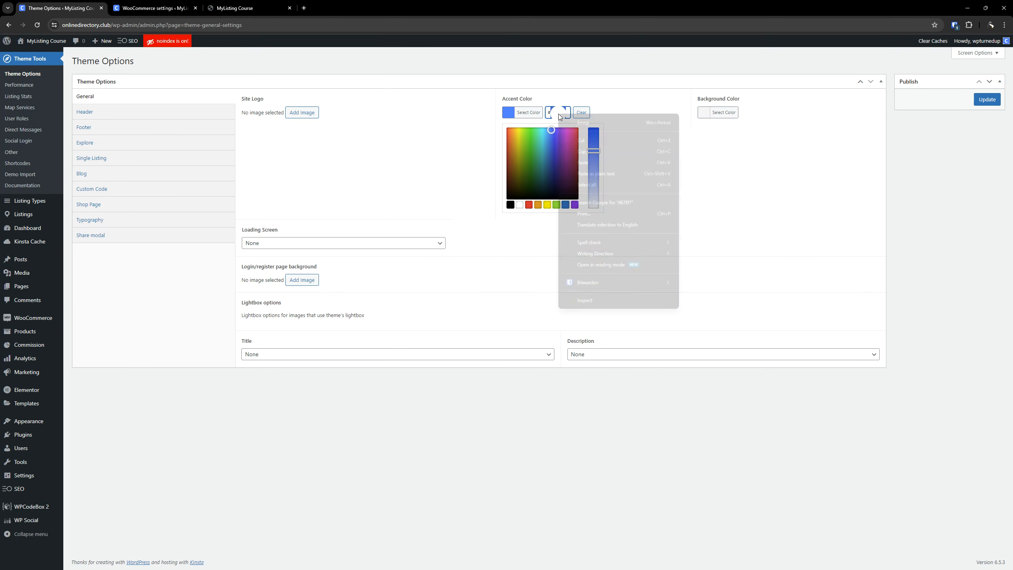
left_click(586, 152)
Set the email template's base color to the copied accent color #467ff7, save the settings and reload the preview.
left_click(153, 8)
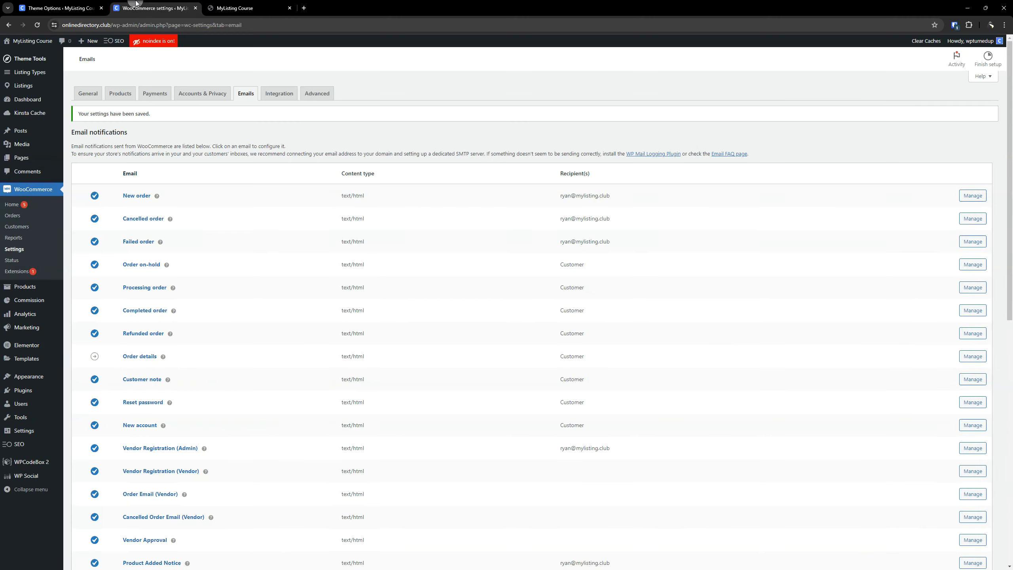
scroll(518, 280, "down", 10)
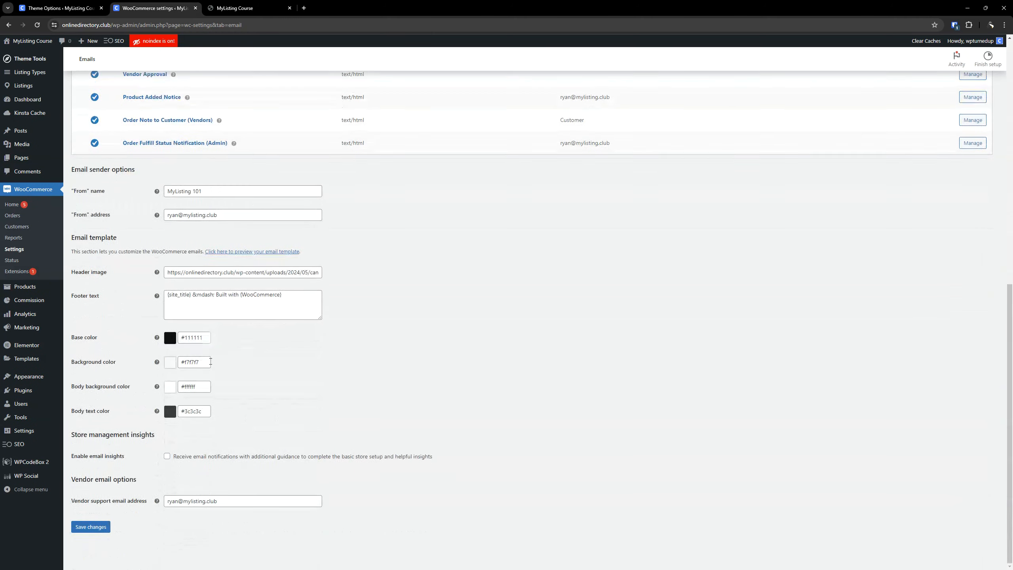
double_click(199, 337)
key("ctrl+v")
left_click(265, 339)
left_click(91, 527)
left_click(250, 8)
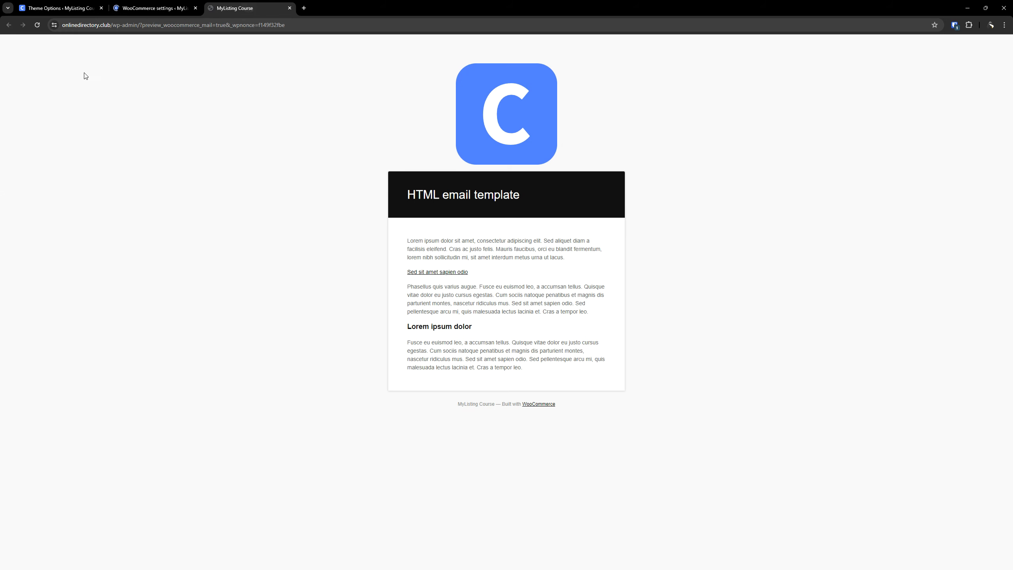
left_click(38, 24)
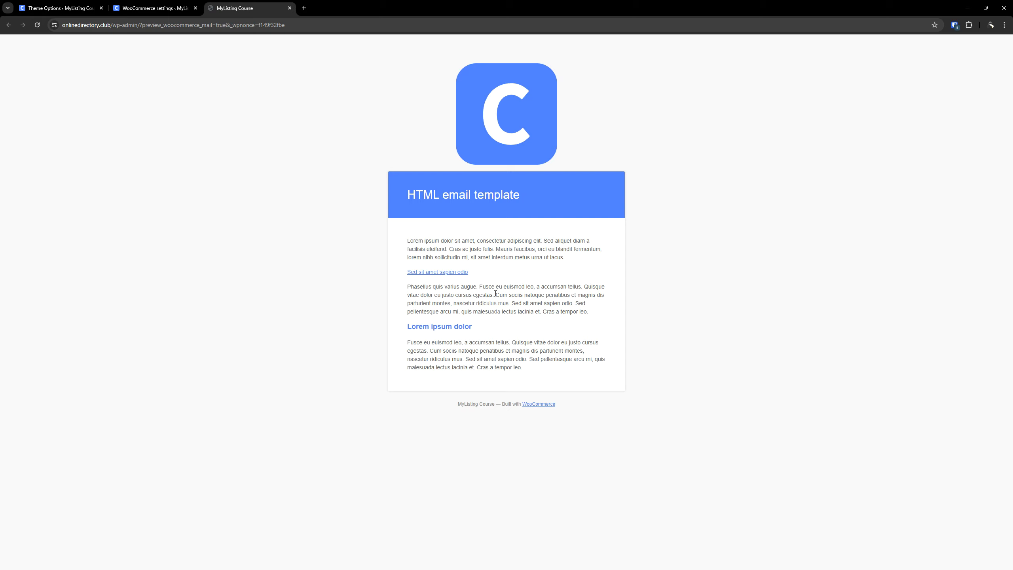
key("ctrl")
key("ctrl")
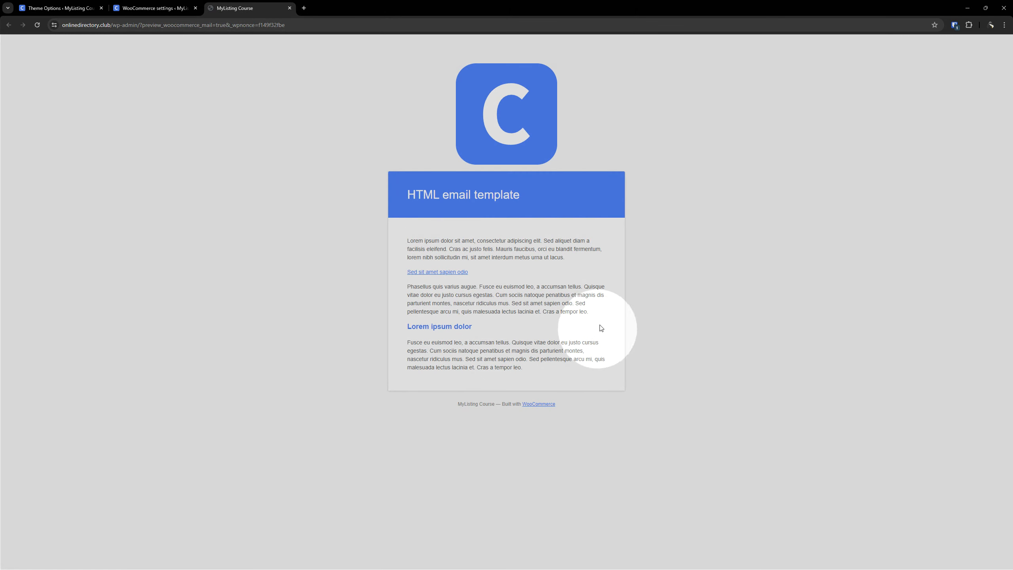
left_click(456, 311)
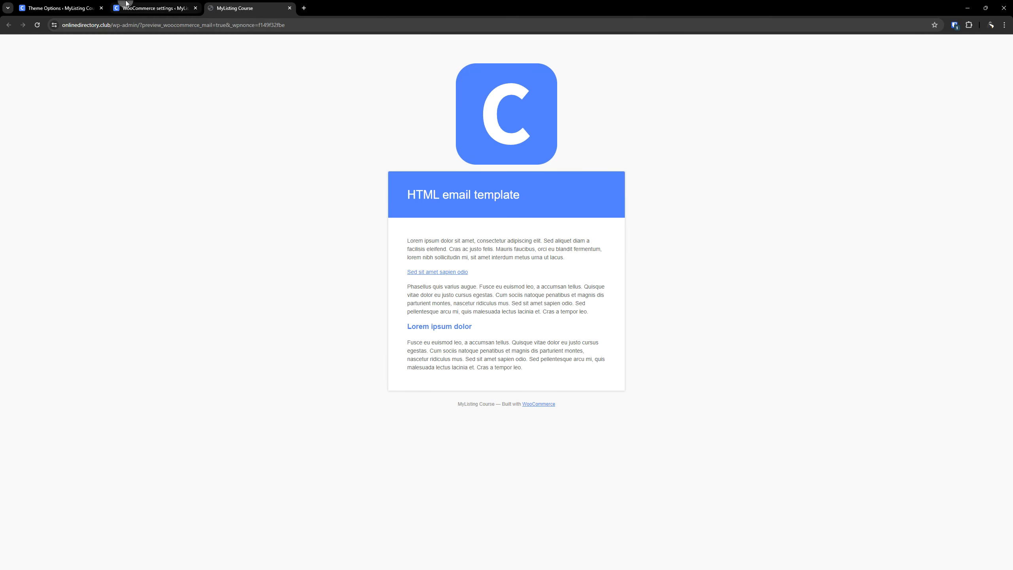
Check the body text color option and examine the footer line in the email template preview.
left_click(156, 7)
scroll(152, 319, "down", 10)
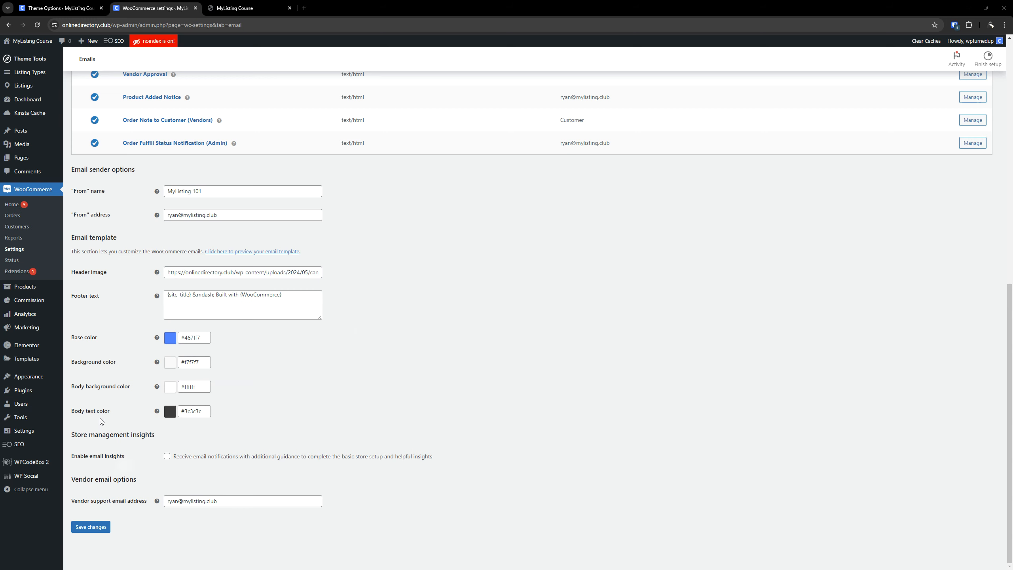
left_click(194, 411)
left_click(284, 364)
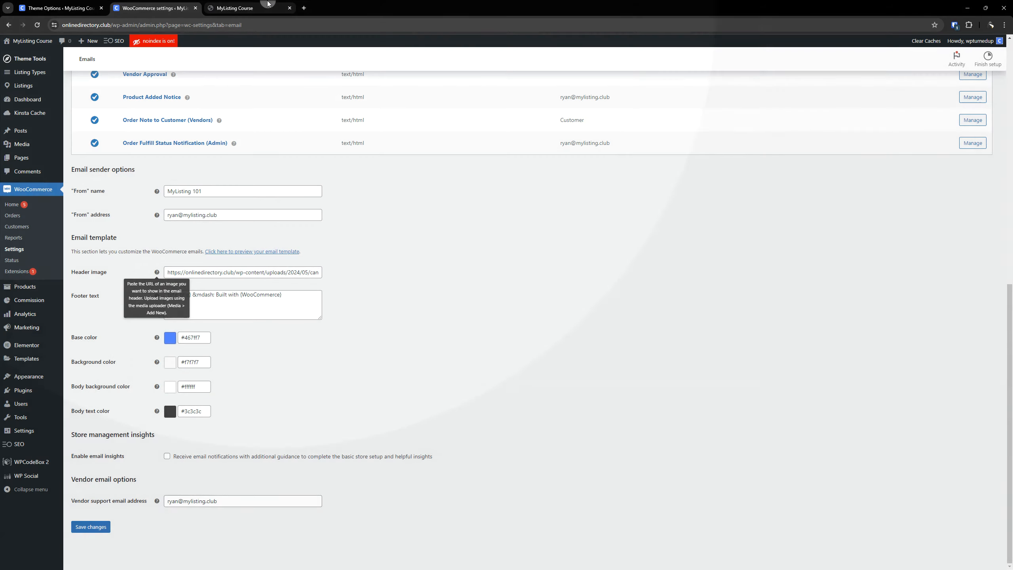
left_click(265, 5)
left_click_drag(457, 404, 495, 402)
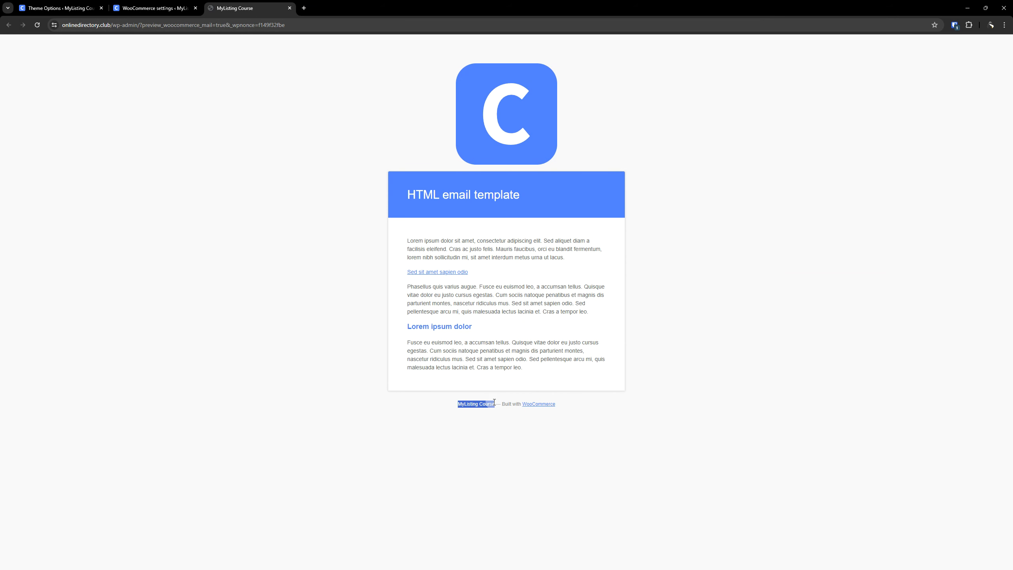
left_click_drag(504, 403, 558, 405)
left_click(581, 407)
left_click(155, 8)
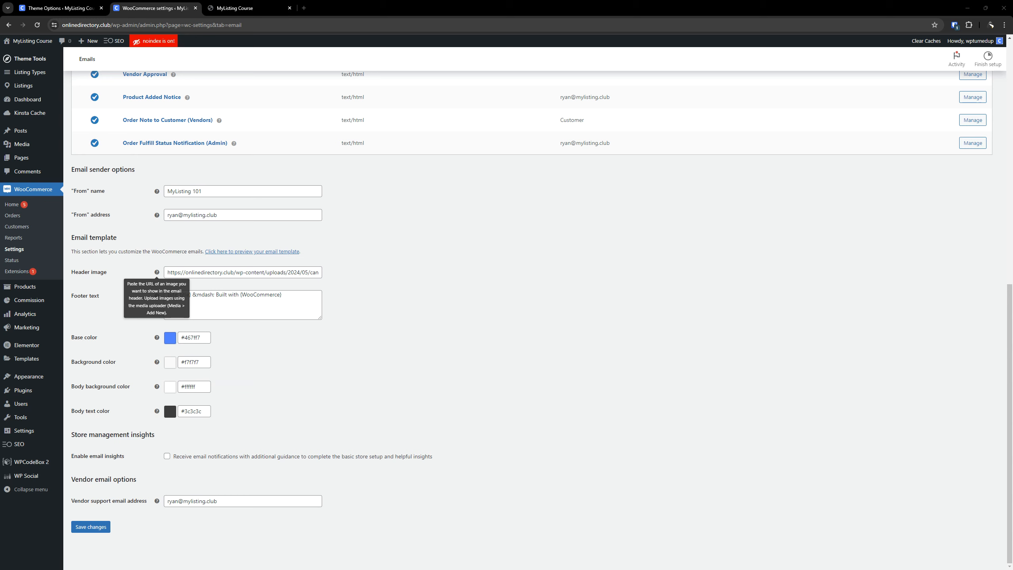
Shorten the email footer text to {site_title} by removing the dash and the WooCommerce credit.
left_click(215, 296)
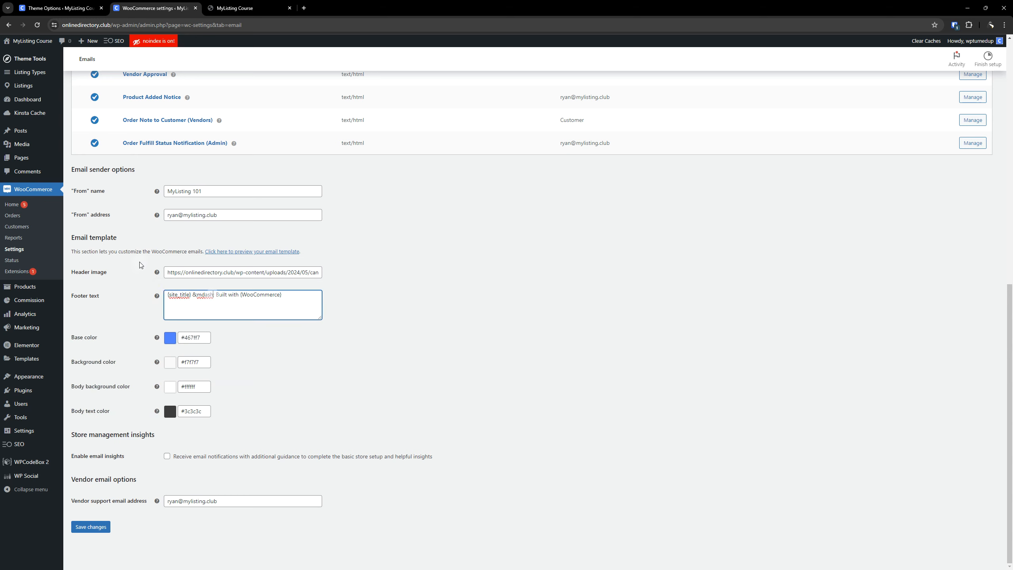
left_click_drag(202, 295, 314, 301)
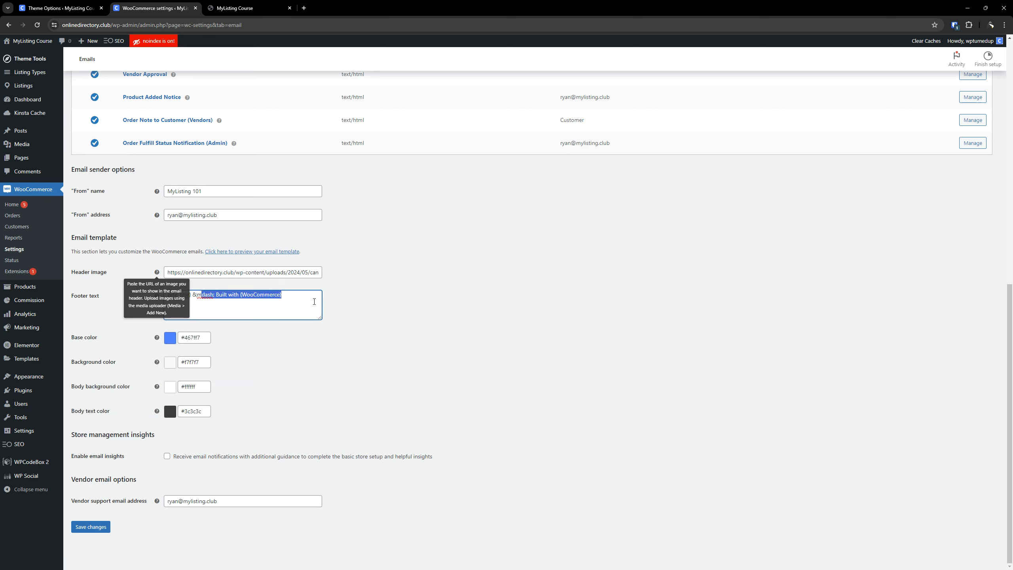
key("BackSpace")
left_click(419, 285)
left_click(213, 190)
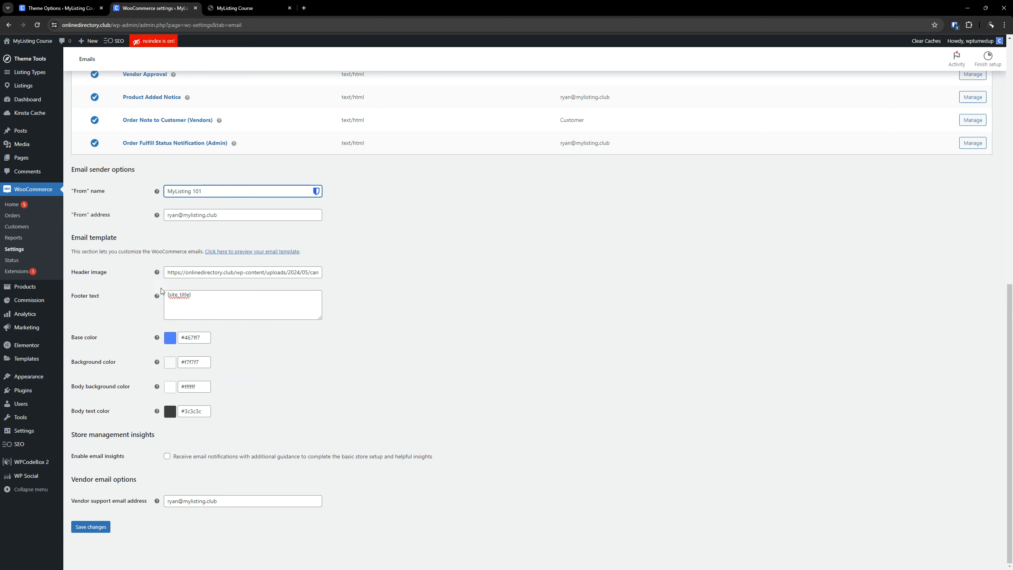
left_click(221, 295)
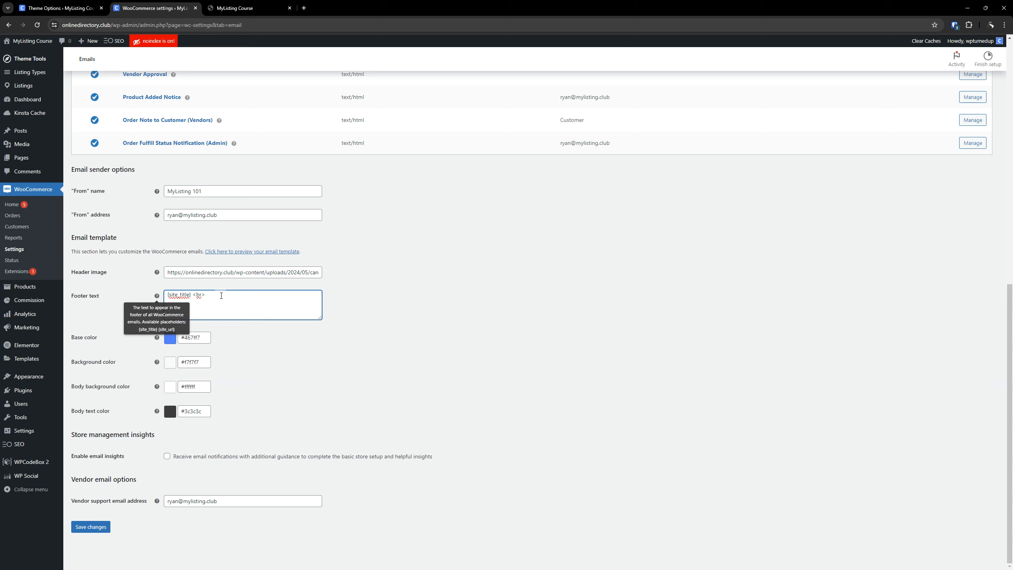
type("<a href=\"https://canvas.mylisting.club/\">Visit Our Website</a>")
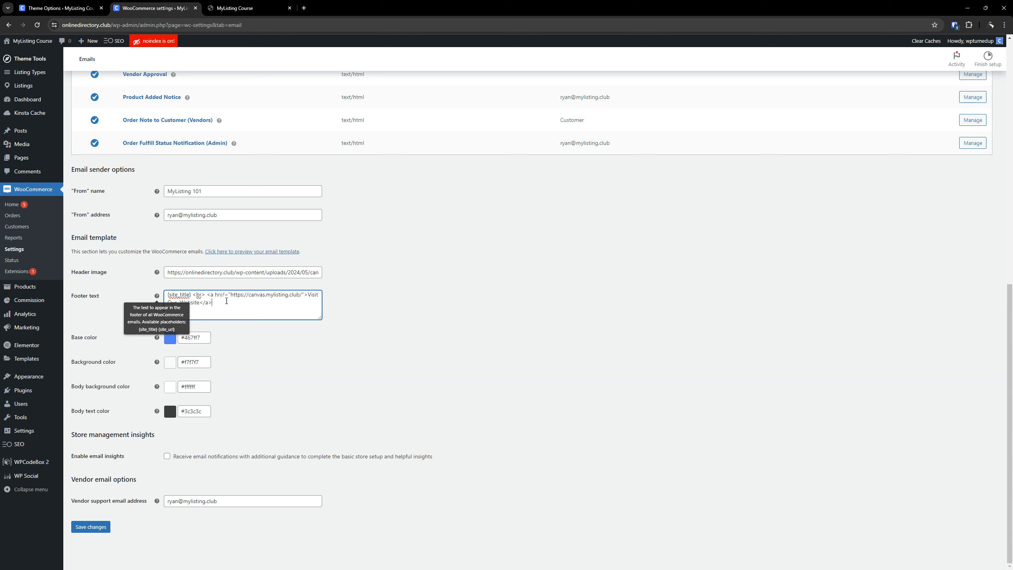
left_click_drag(110, 26, 48, 26)
right_click(95, 28)
left_click(120, 91)
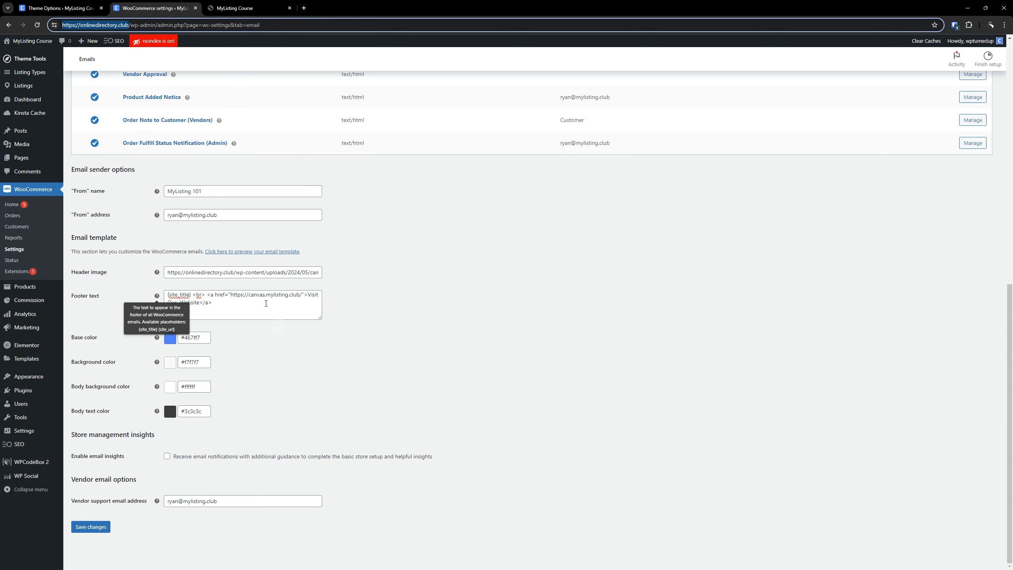
left_click_drag(232, 295, 301, 294)
key("ctrl+v")
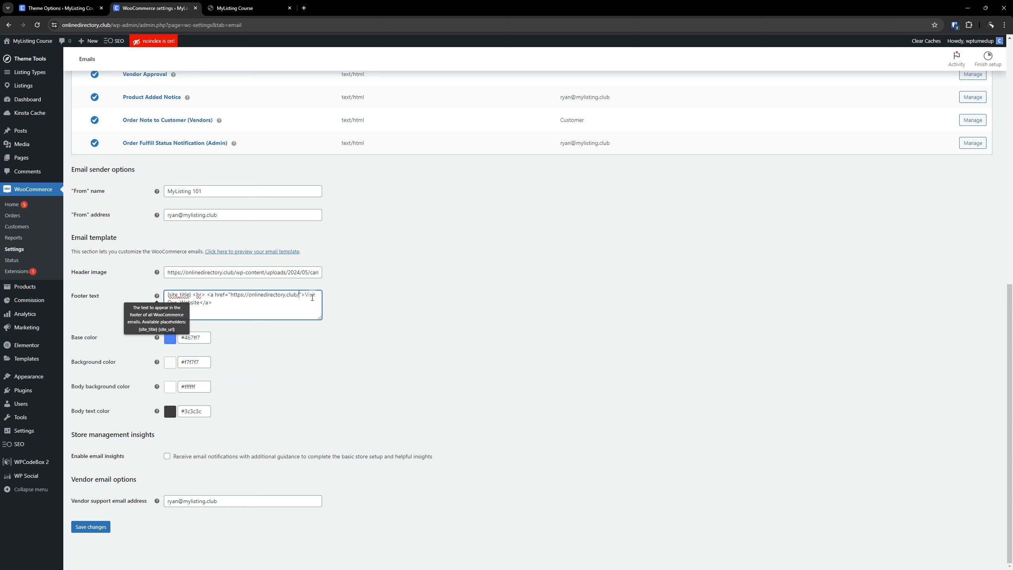
Save the email settings and reload the template preview to check the footer.
left_click(92, 525)
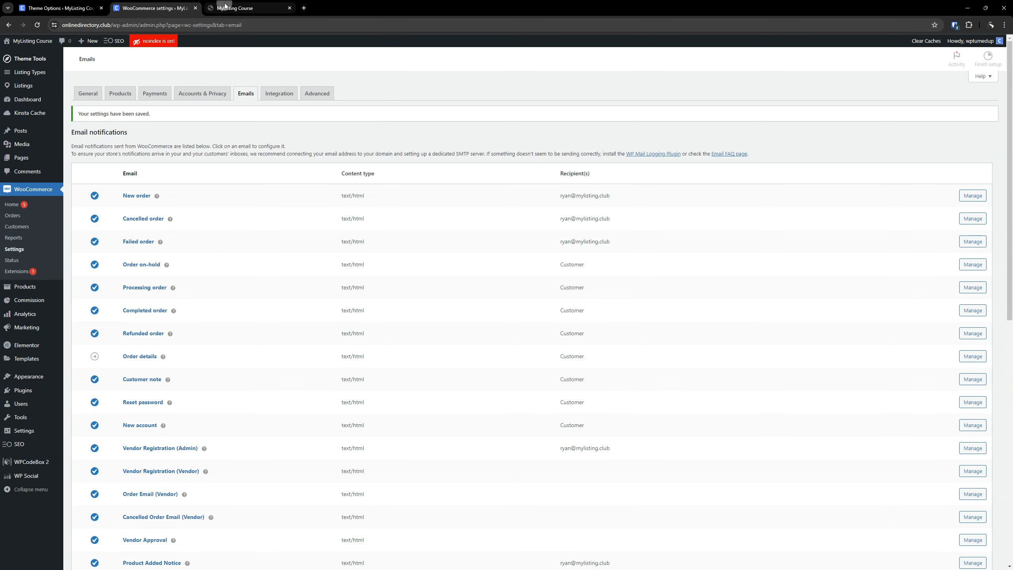
left_click(239, 8)
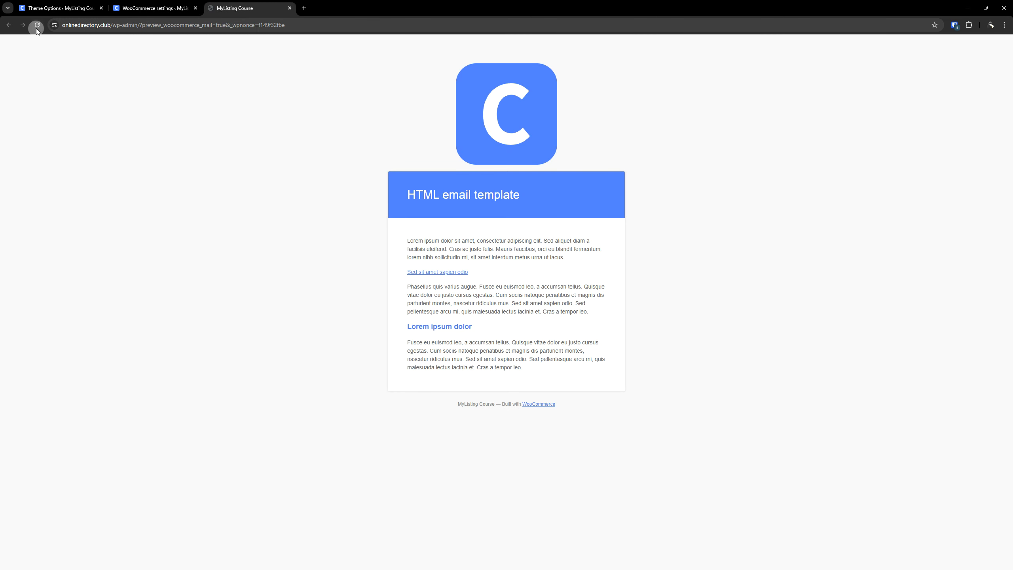
left_click_drag(548, 402, 487, 407)
left_click(410, 412)
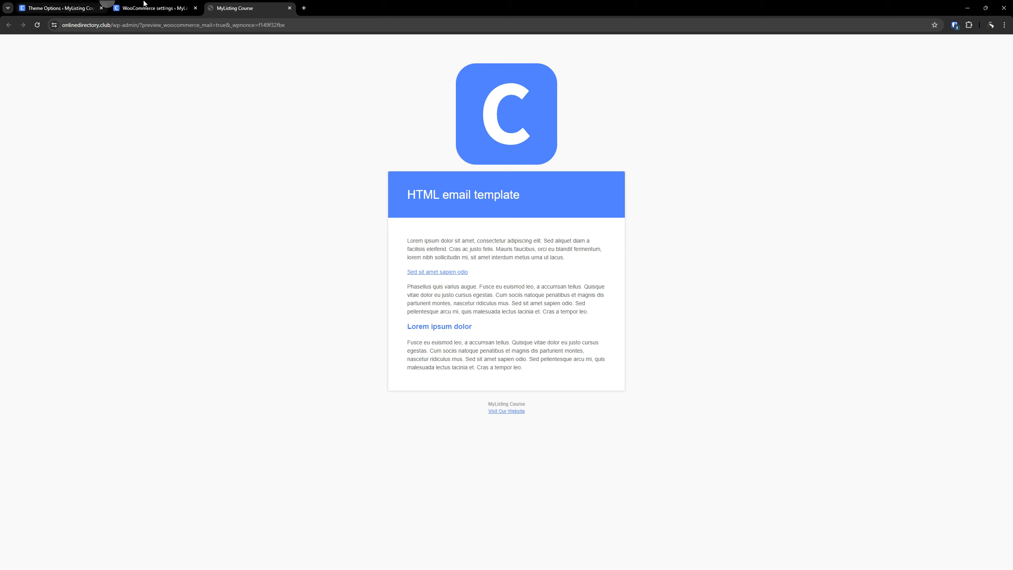
Check the vendor support email address and save the email settings again.
left_click(156, 8)
scroll(274, 378, "down", 5)
scroll(274, 377, "down", 5)
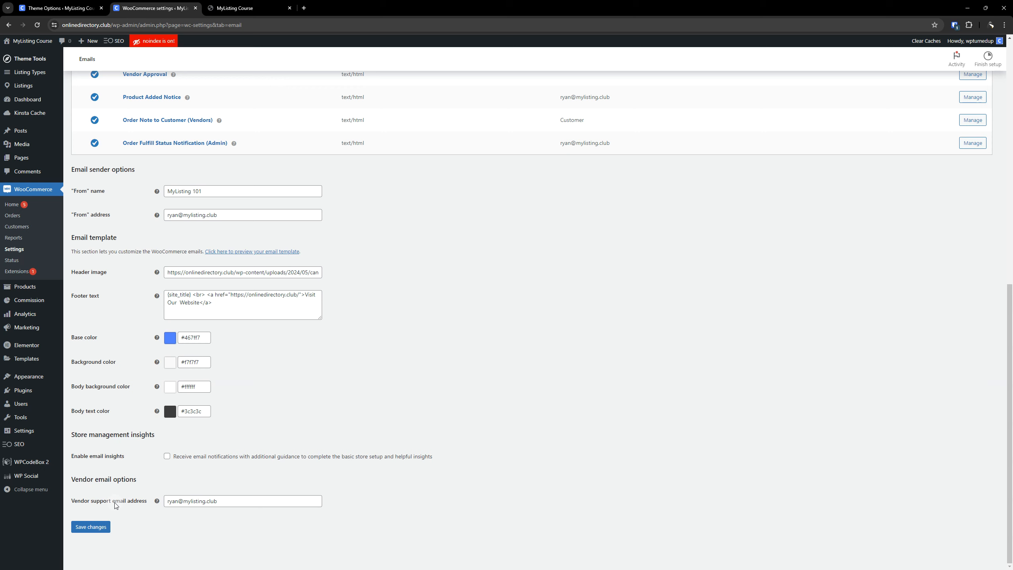
left_click_drag(240, 501, 164, 505)
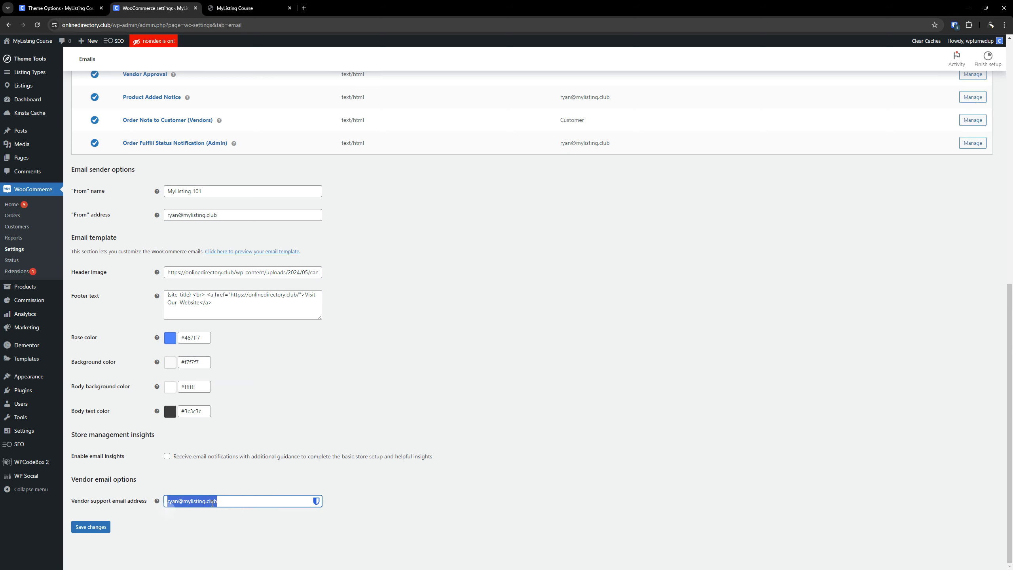
left_click(356, 432)
scroll(358, 433, "up", 1)
scroll(328, 438, "down", 1)
left_click(85, 528)
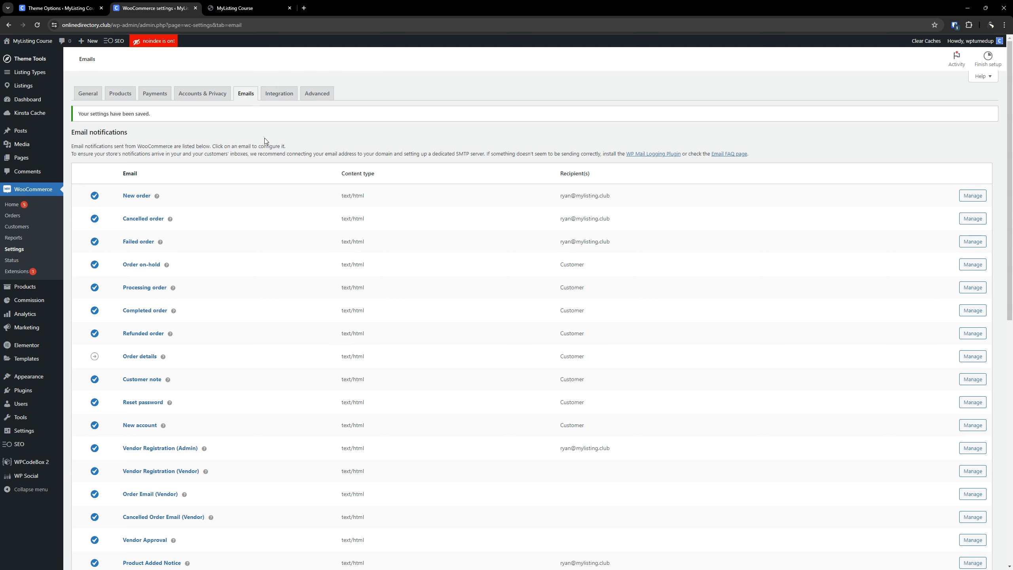
Examine the MaxMind geolocation integration and the related default customer location choices in the general settings.
left_click(280, 94)
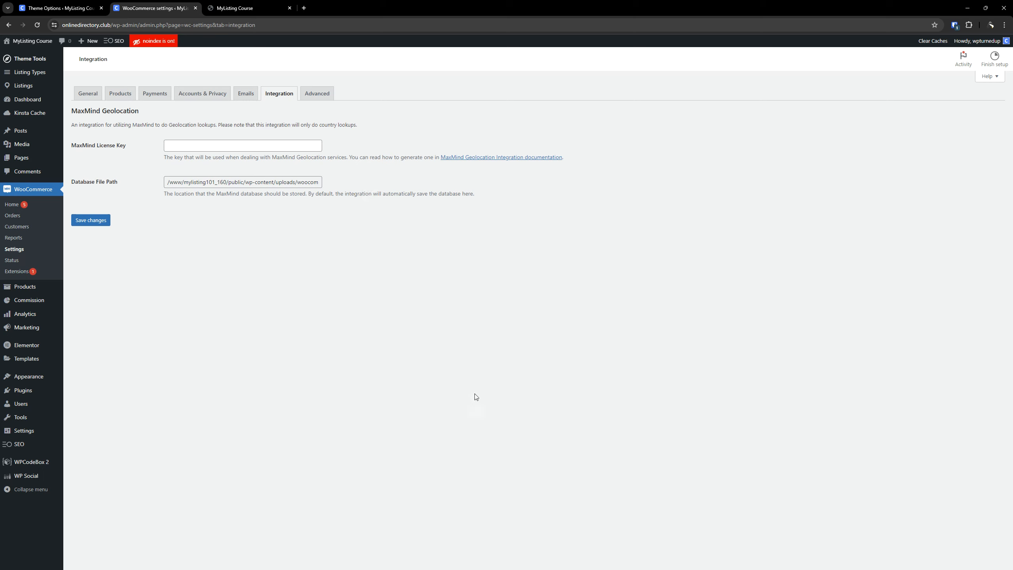
left_click(91, 97)
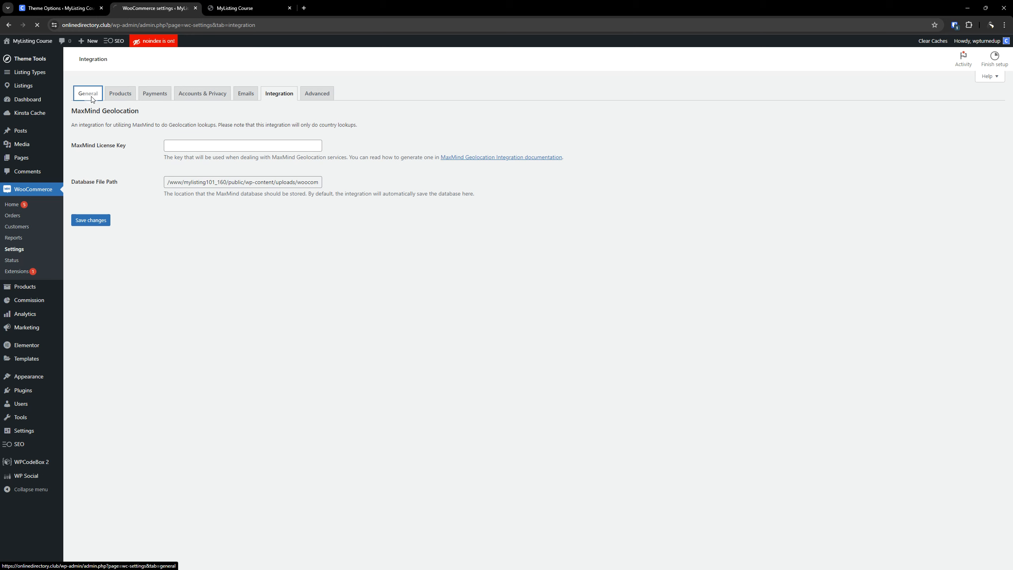
scroll(109, 265, "down", 2)
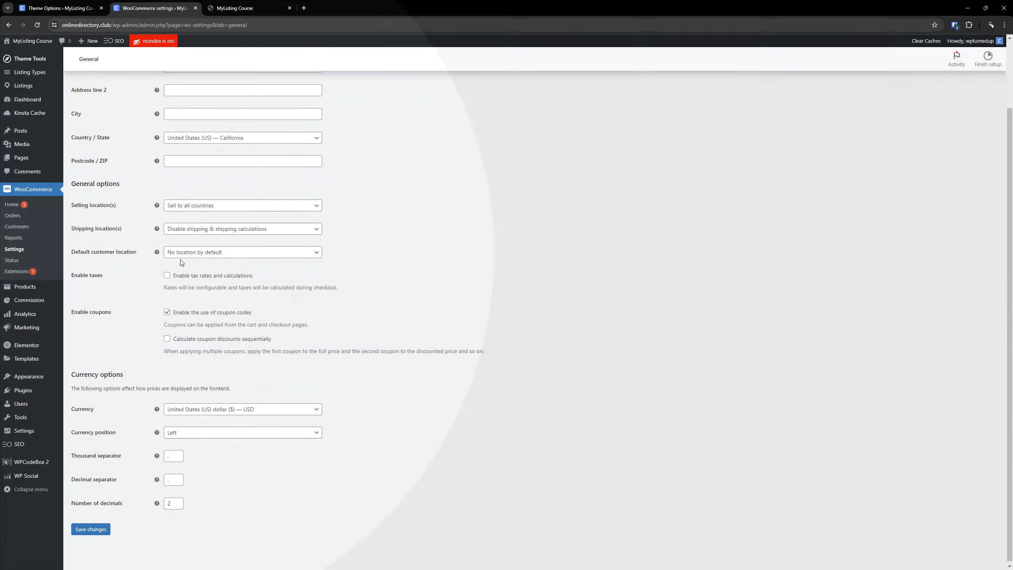
left_click(202, 252)
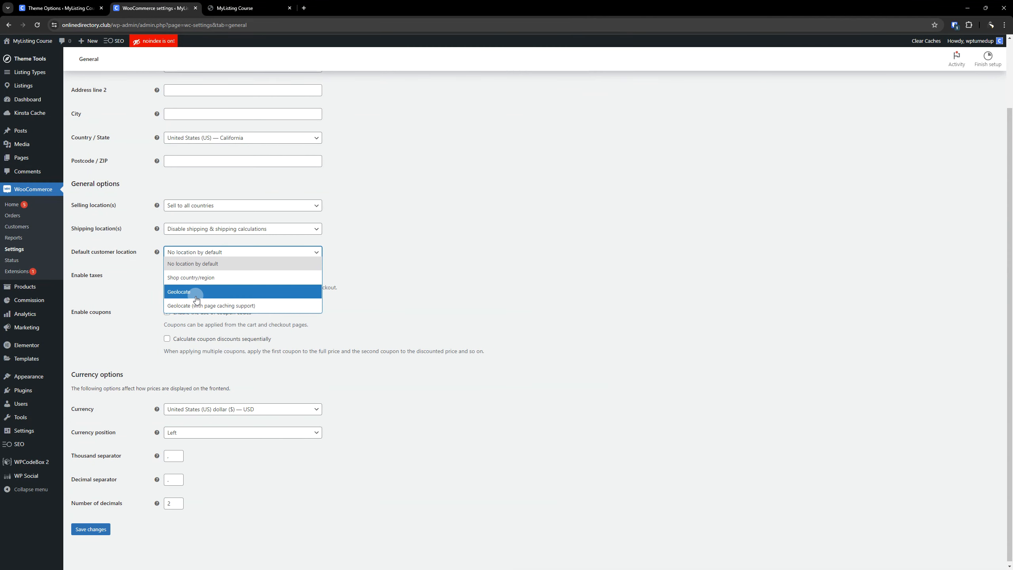
scroll(403, 340, "up", 2)
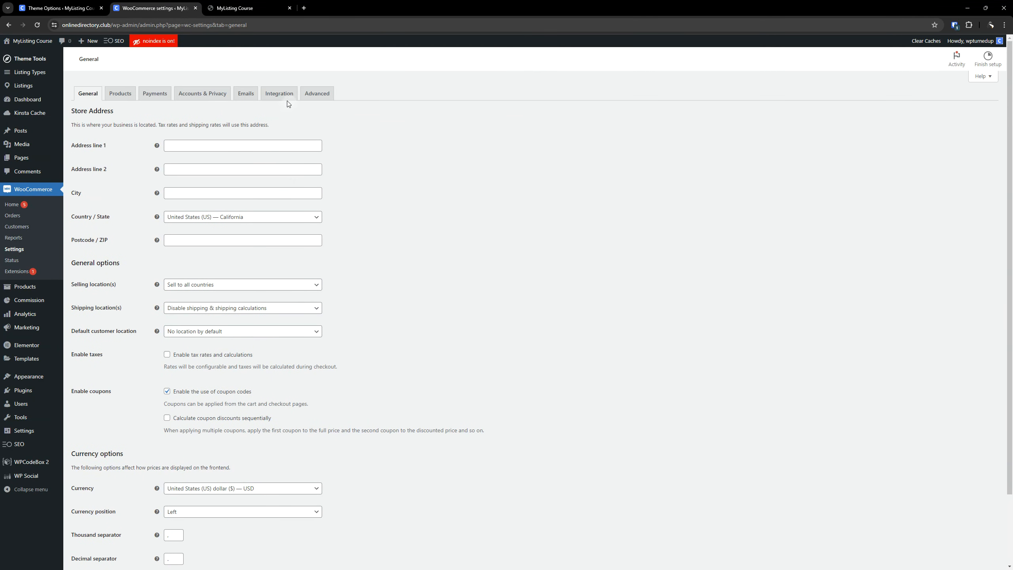
left_click(284, 99)
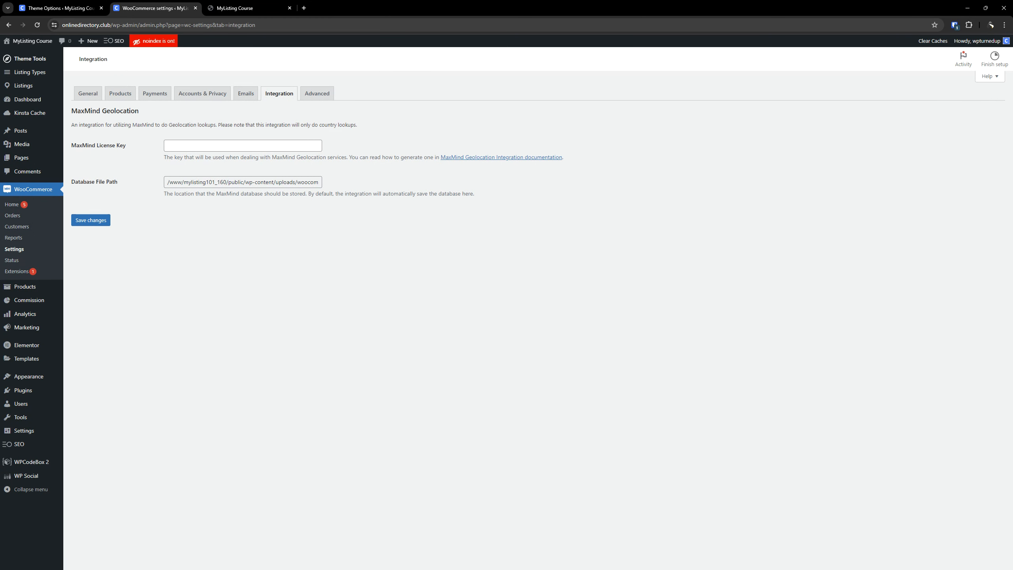
Review the page setup, checkout endpoints and account endpoints in the advanced settings and save them.
left_click(313, 100)
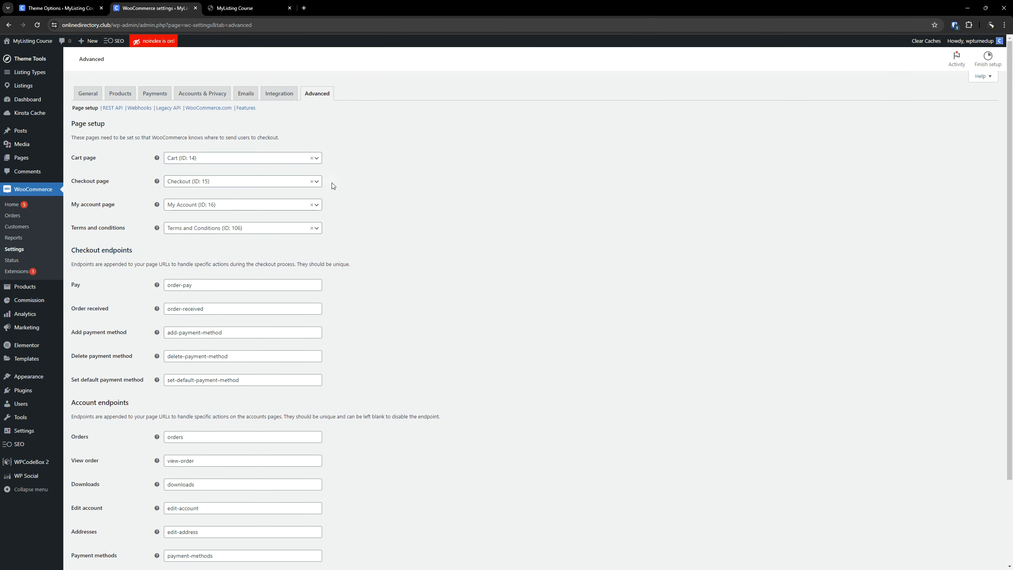
scroll(333, 186, "down", 3)
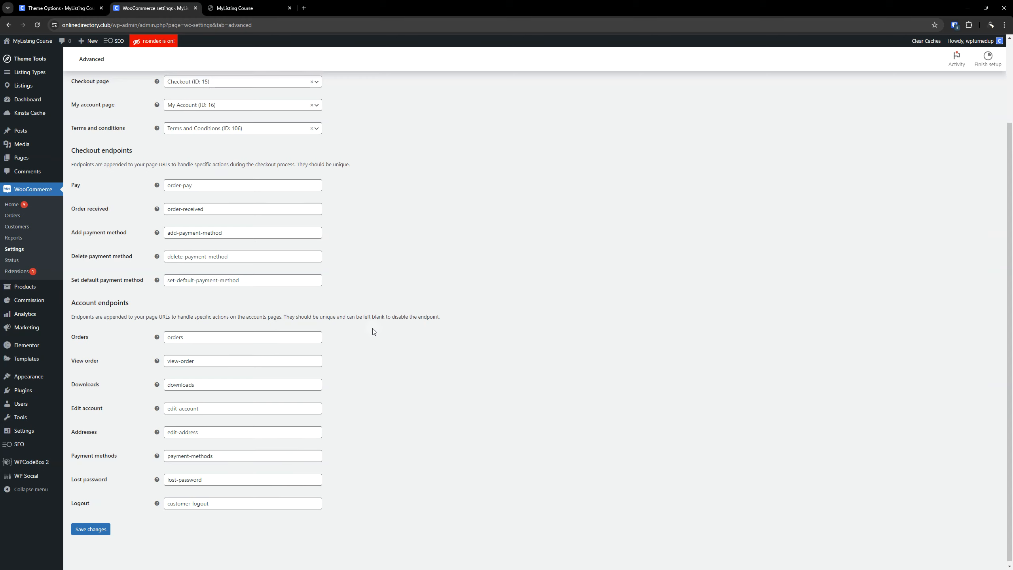
scroll(373, 331, "up", 3)
scroll(392, 330, "down", 3)
left_click(107, 528)
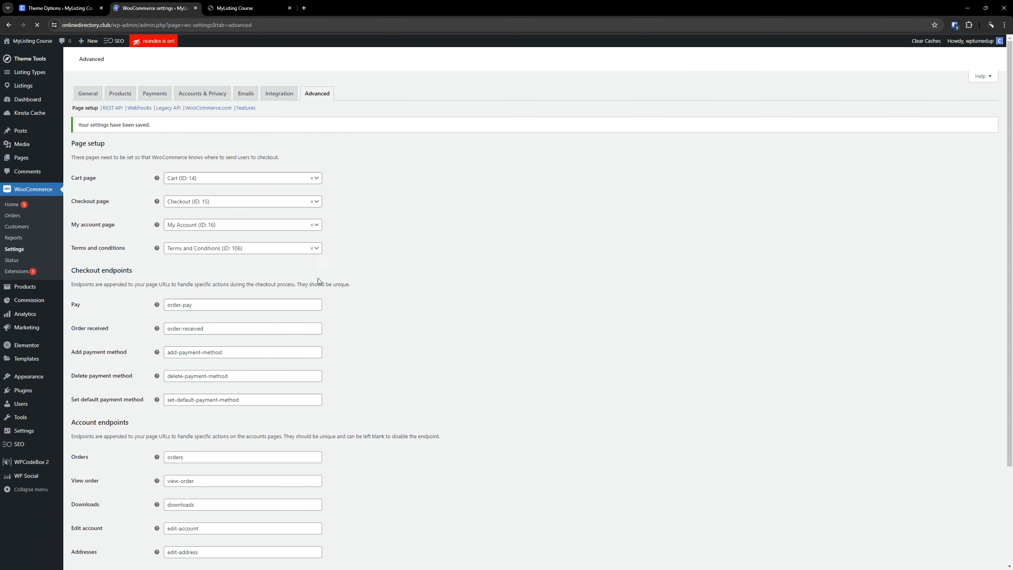
Look through the REST API, webhooks and legacy API sections, including the notice about the legacy API's removal.
left_click(118, 109)
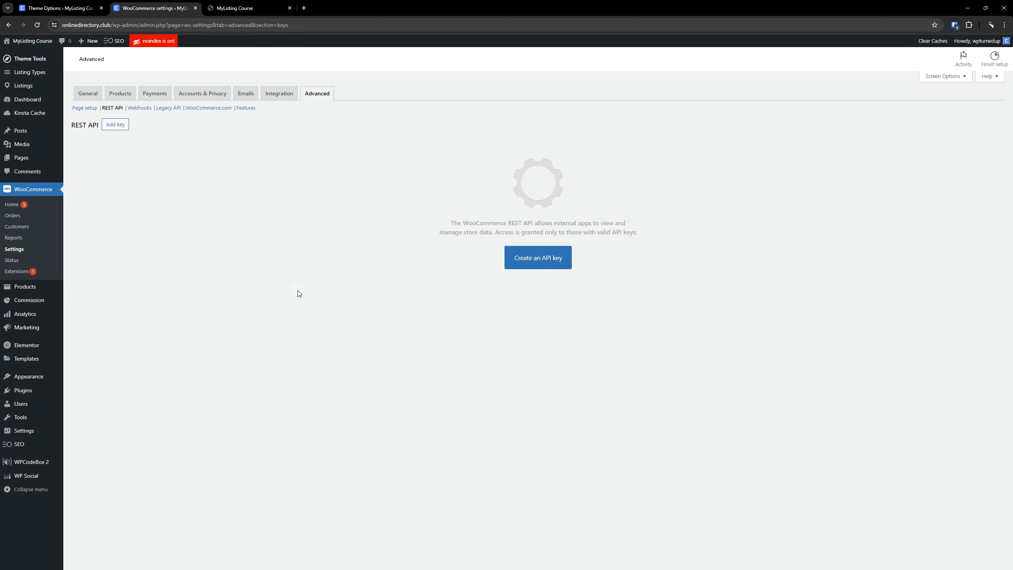
left_click(146, 112)
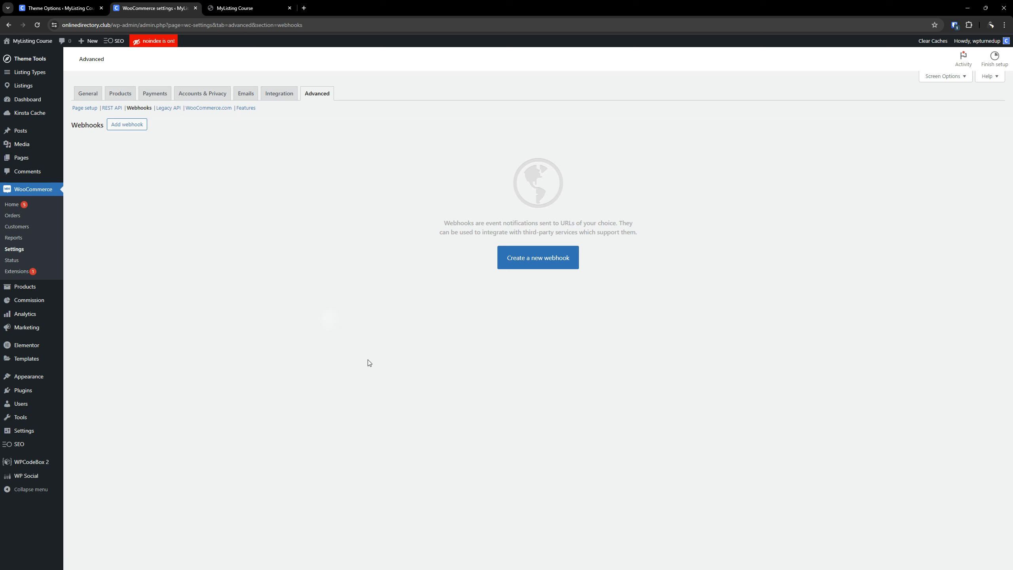
left_click(172, 112)
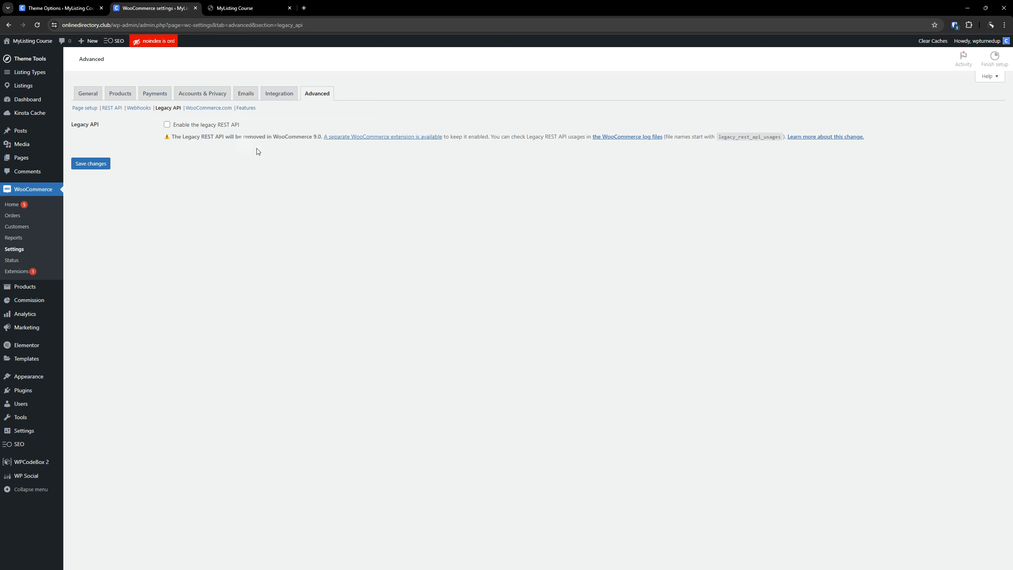
left_click_drag(268, 136, 321, 137)
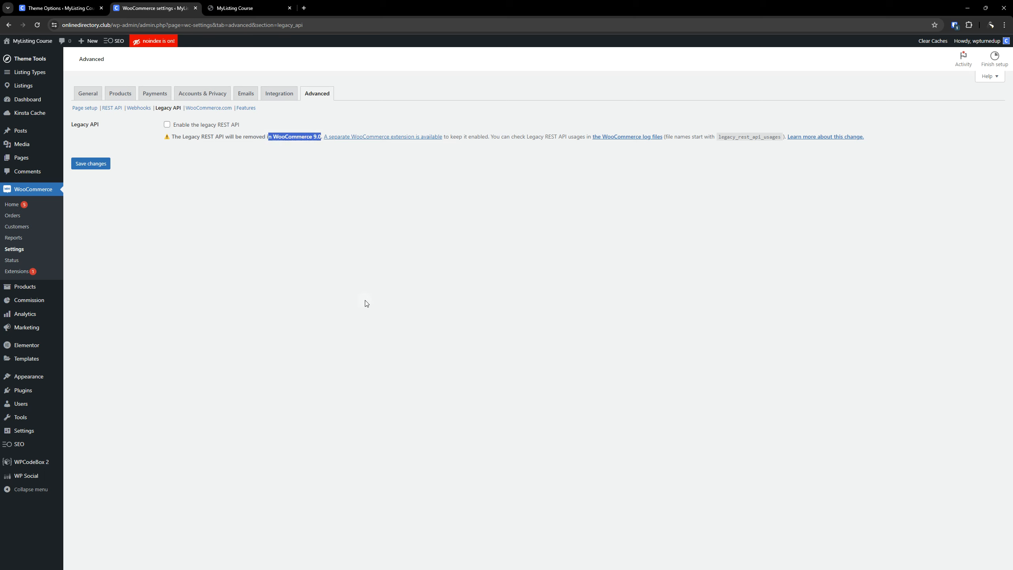
left_click(360, 302)
left_click_drag(272, 137, 321, 138)
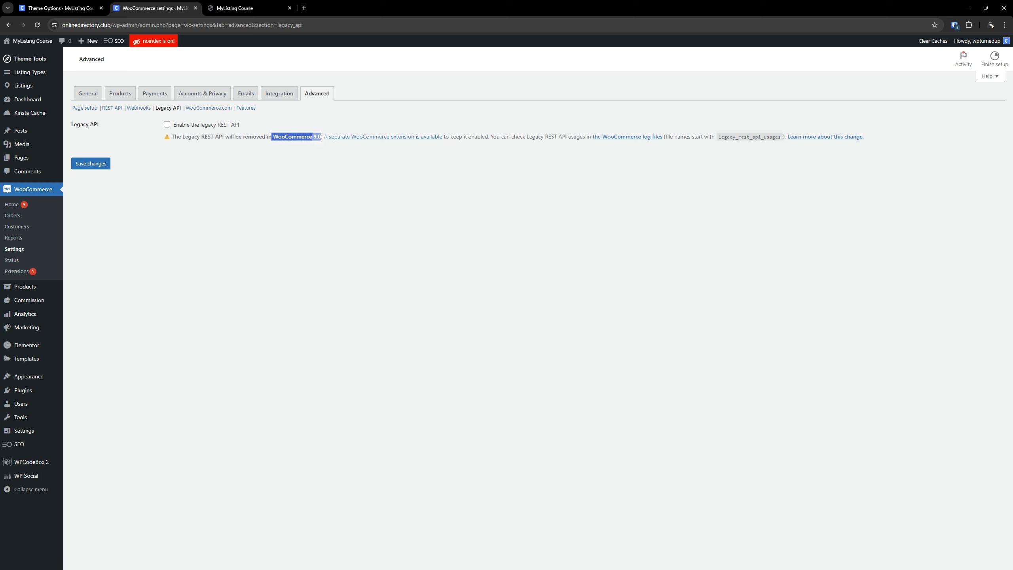
left_click(315, 192)
Disable marketplace suggestions in the WooCommerce.com advanced settings and save the changes.
left_click(217, 110)
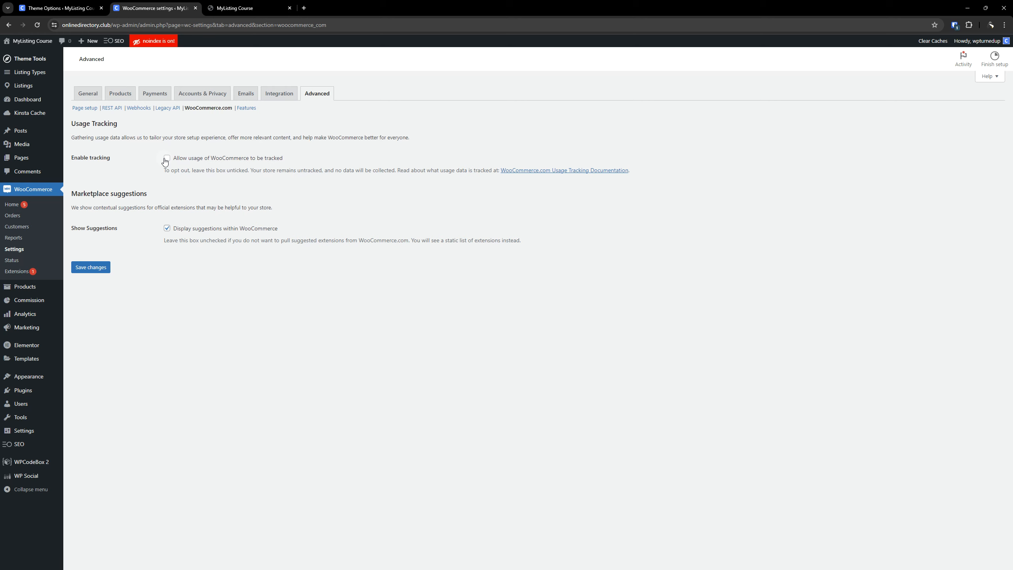
left_click(166, 228)
left_click(102, 268)
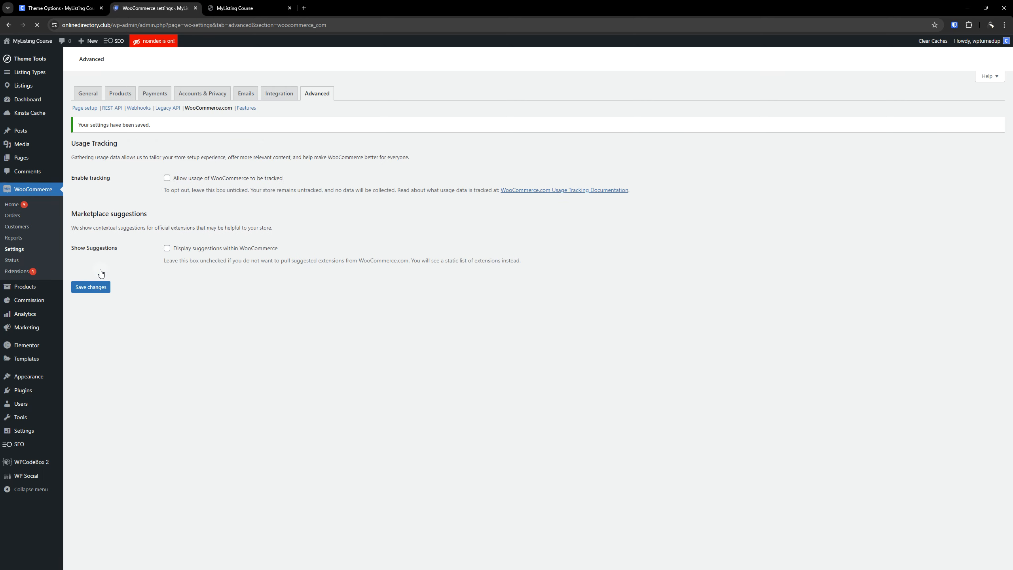
Open the advanced features settings and switch compatibility mode for high-performance order storage on and back off.
left_click(246, 108)
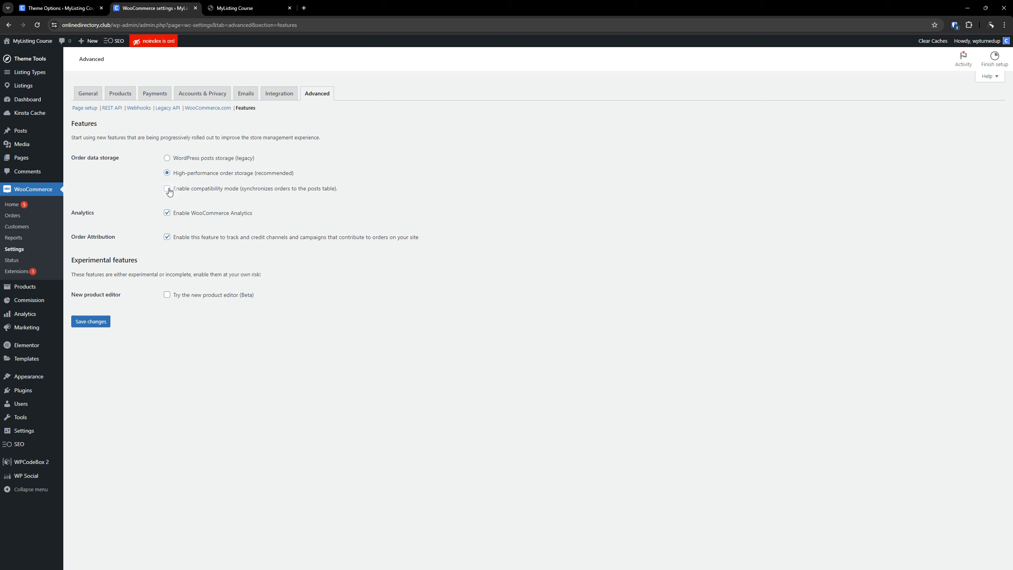
left_click(167, 189)
left_click(100, 326)
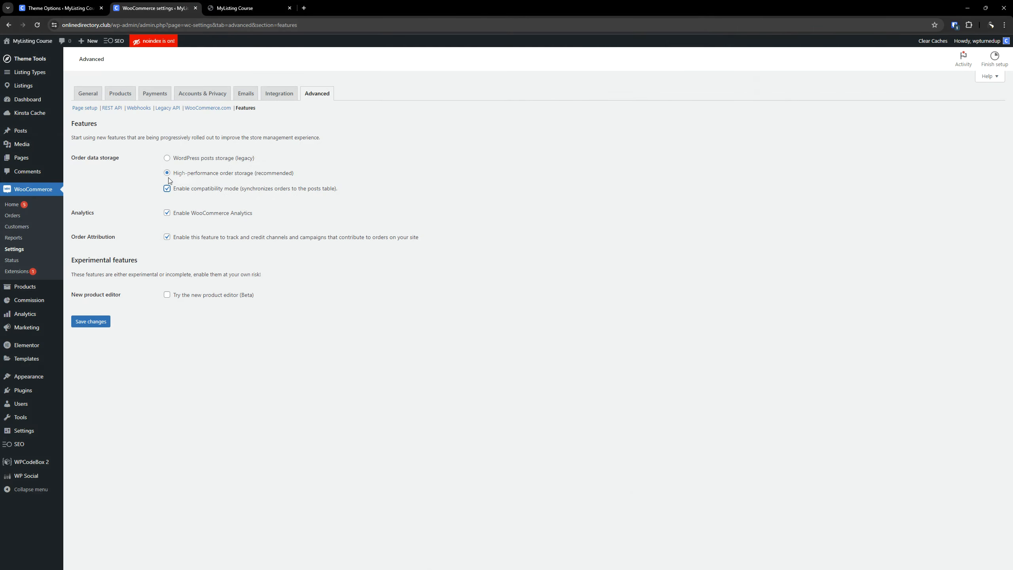
left_click(166, 189)
left_click(240, 361)
Switch WooCommerce Analytics off and back on, and view the list of available analytics reports.
left_click(167, 214)
left_click(169, 215)
mouse_move(28, 317)
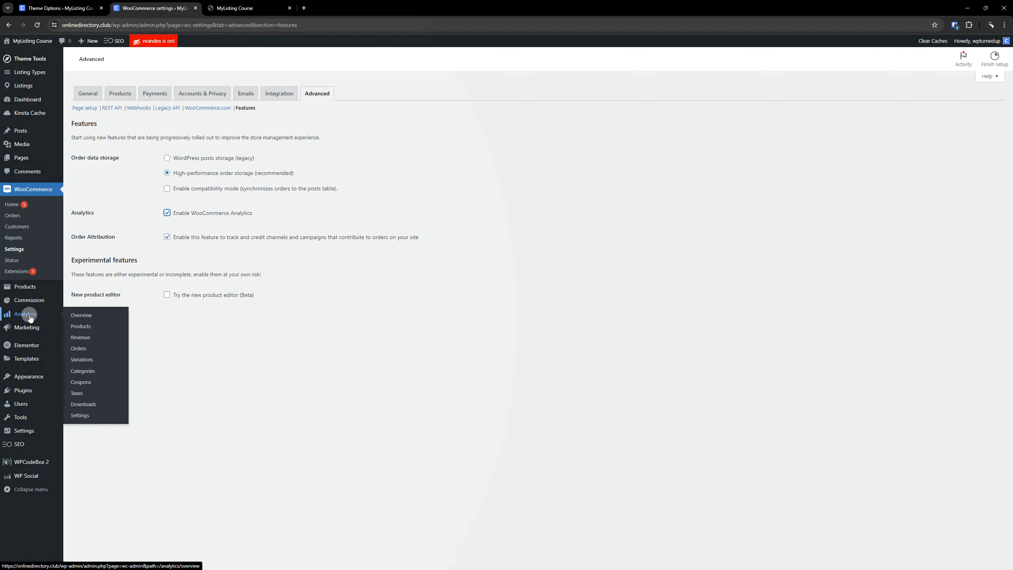
Bring up the Canvas site's orders list and close the email template preview page.
key("ctrl")
key("ctrl")
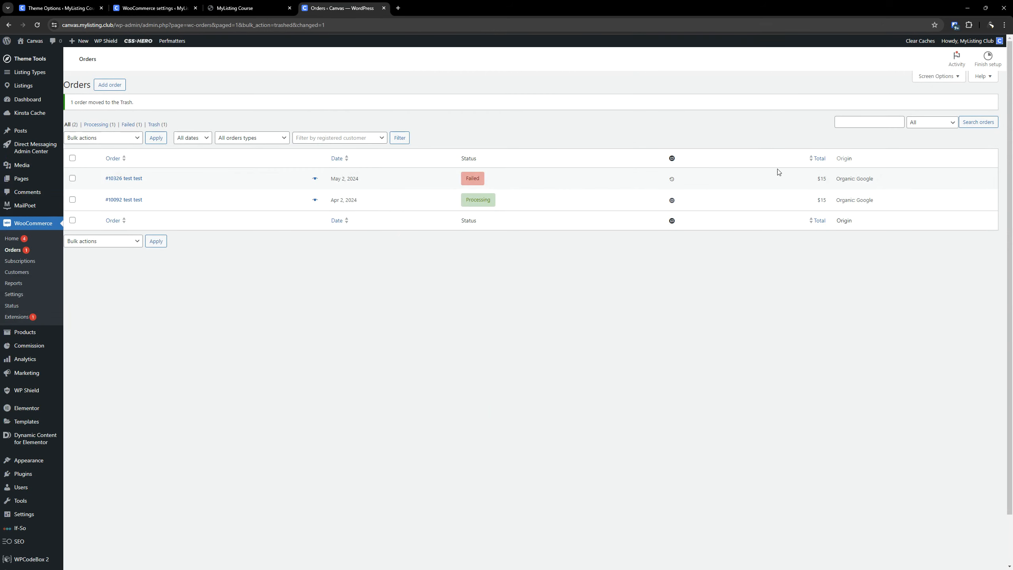
left_click(236, 8)
key("ctrl+w")
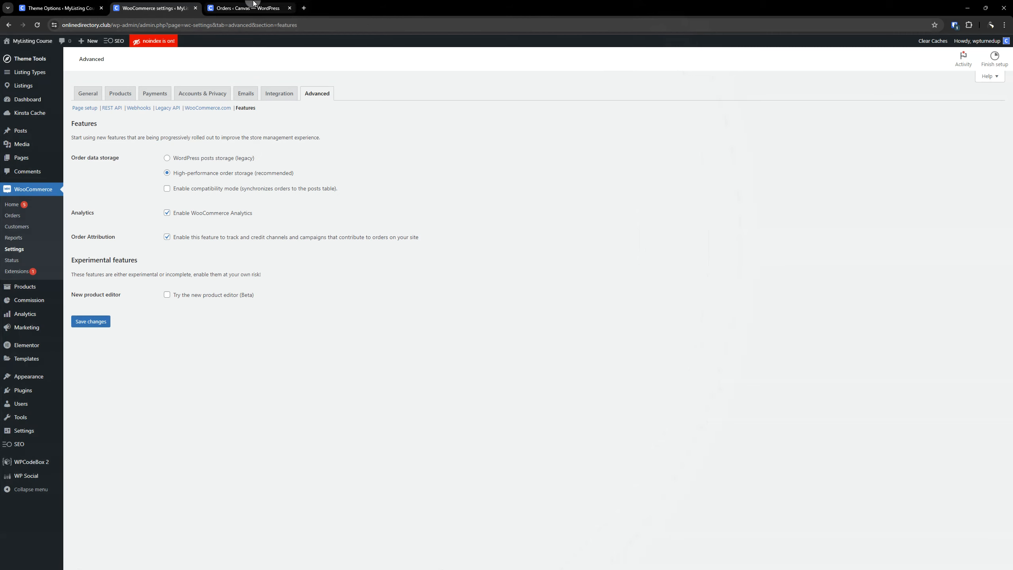
Open the failed May 2, 2024 order on the Canvas site and examine its expanded order attribution details.
left_click(248, 8)
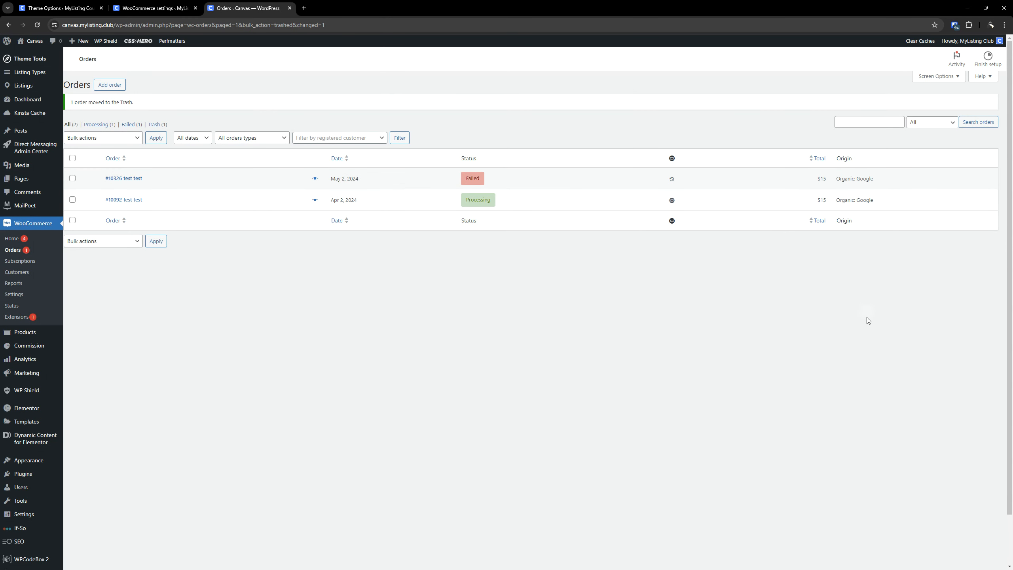
left_click(856, 180)
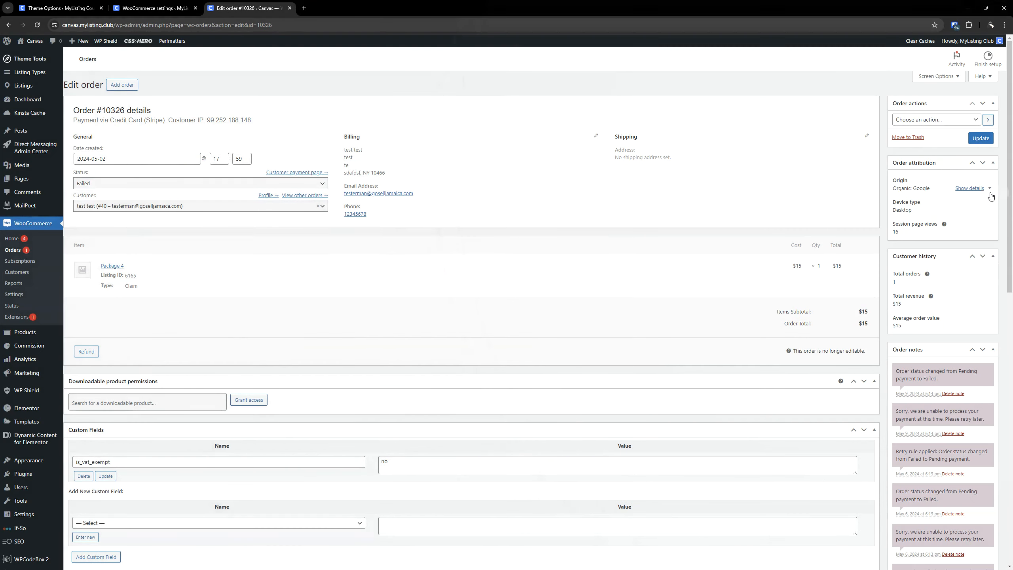
left_click(989, 190)
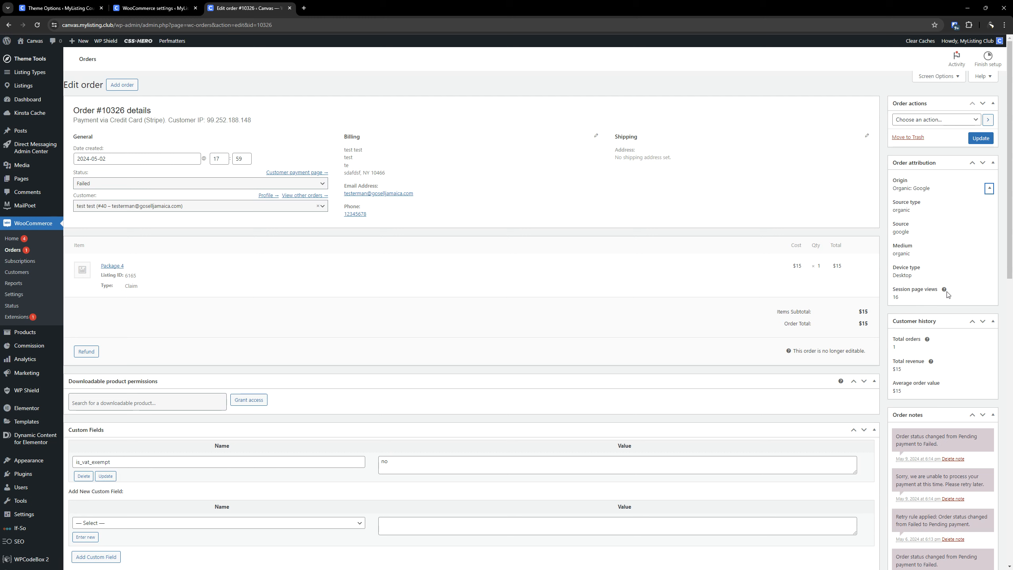
mouse_move(945, 289)
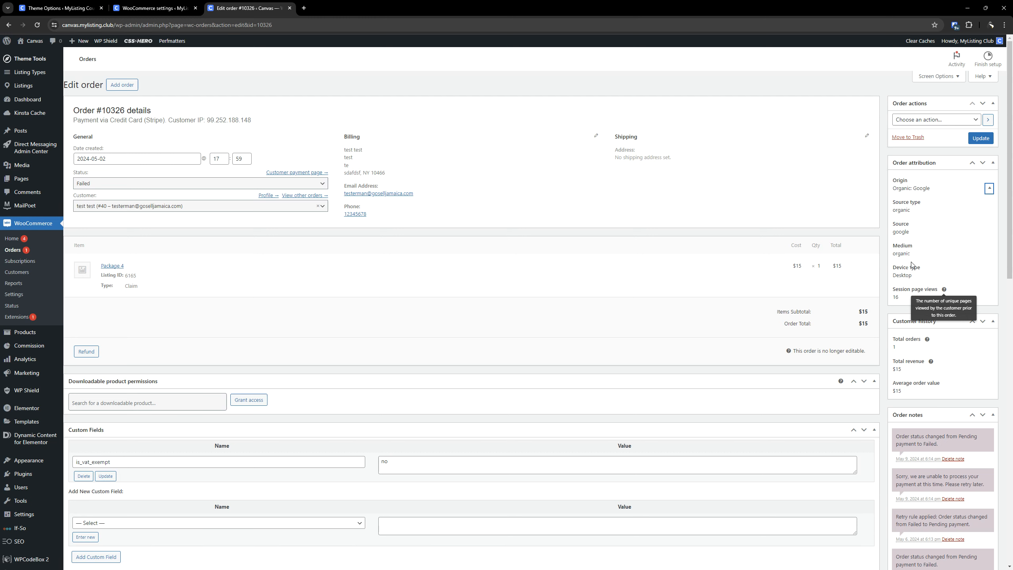
Close the Canvas order page, then switch order storage compatibility mode in the Canvas site's advanced features and save.
left_click(289, 8)
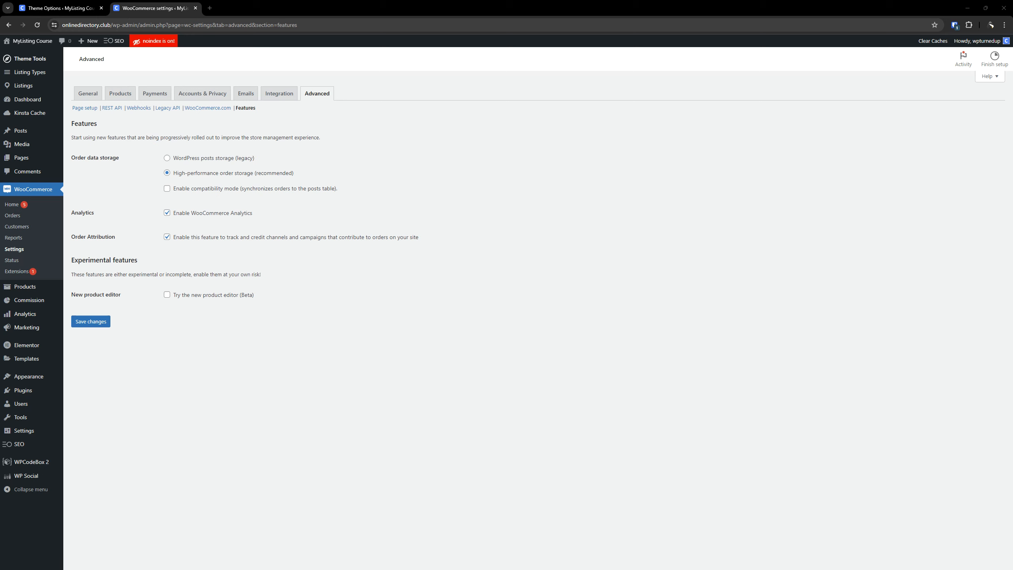
left_click_drag(965, 280, 507, 7)
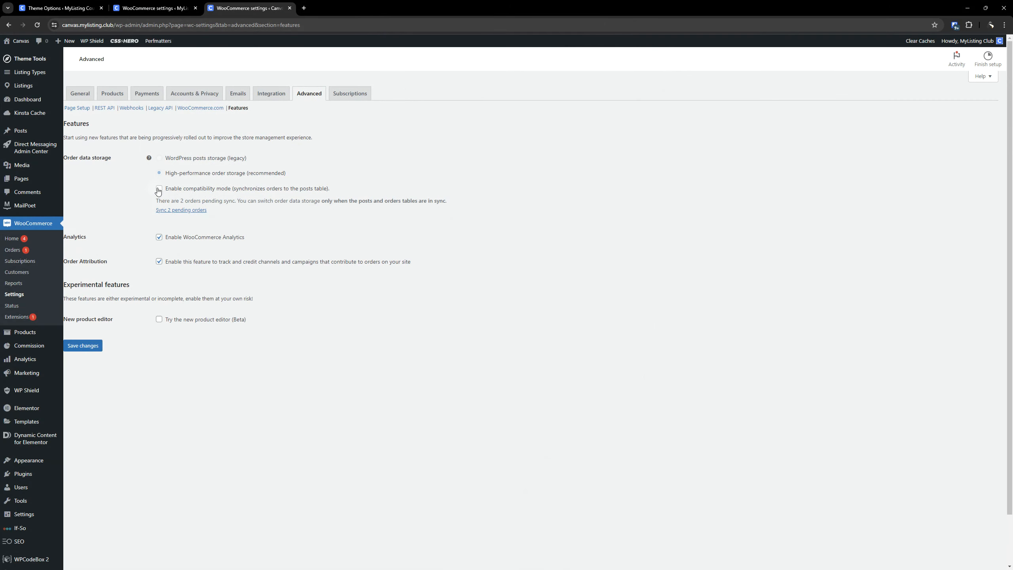
left_click(158, 189)
left_click(95, 346)
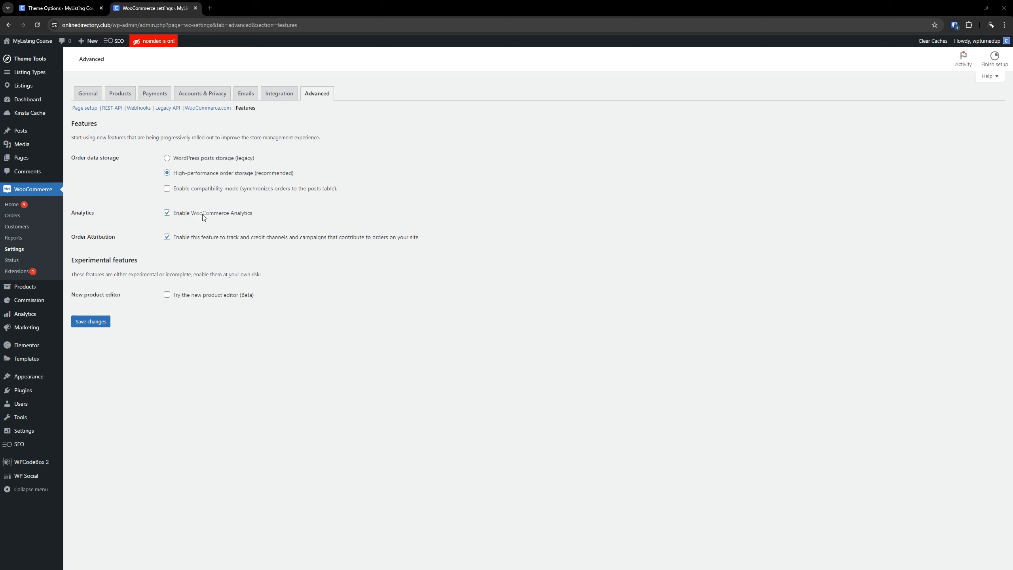
Read the experimental features notice on the course site and save the advanced features settings.
double_click(120, 260)
left_click(231, 370)
triple_click(179, 274)
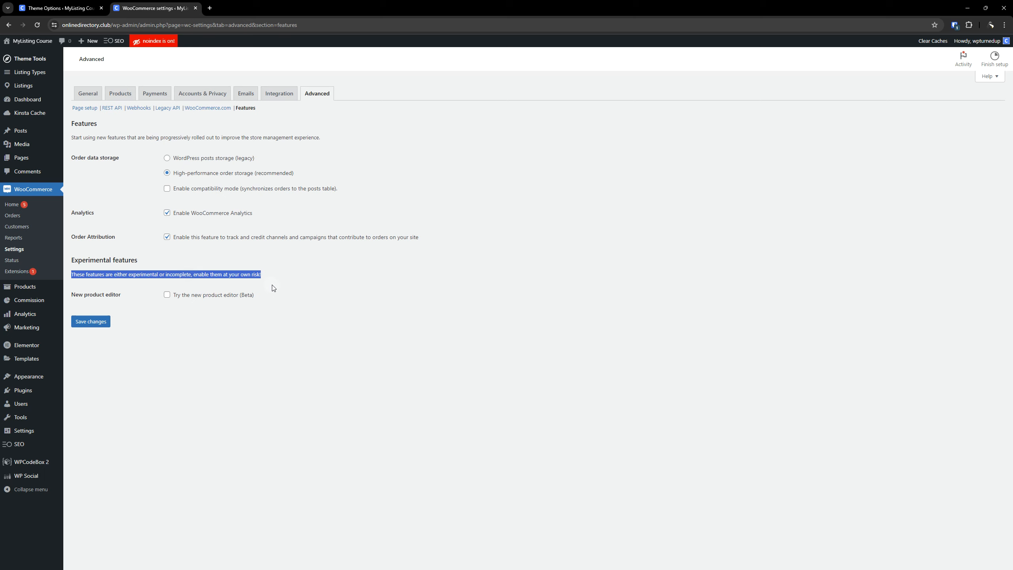
left_click(307, 301)
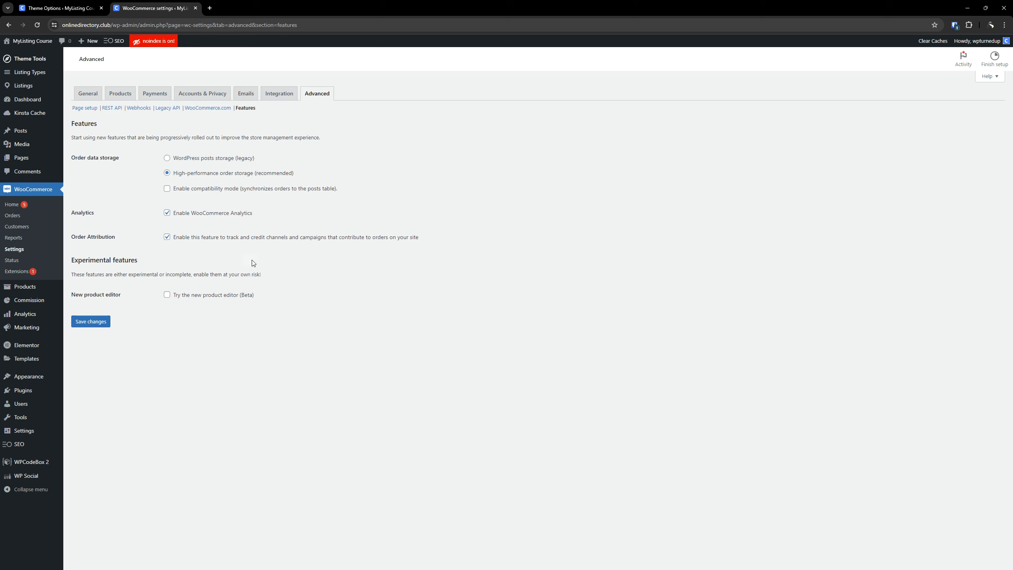
left_click(98, 321)
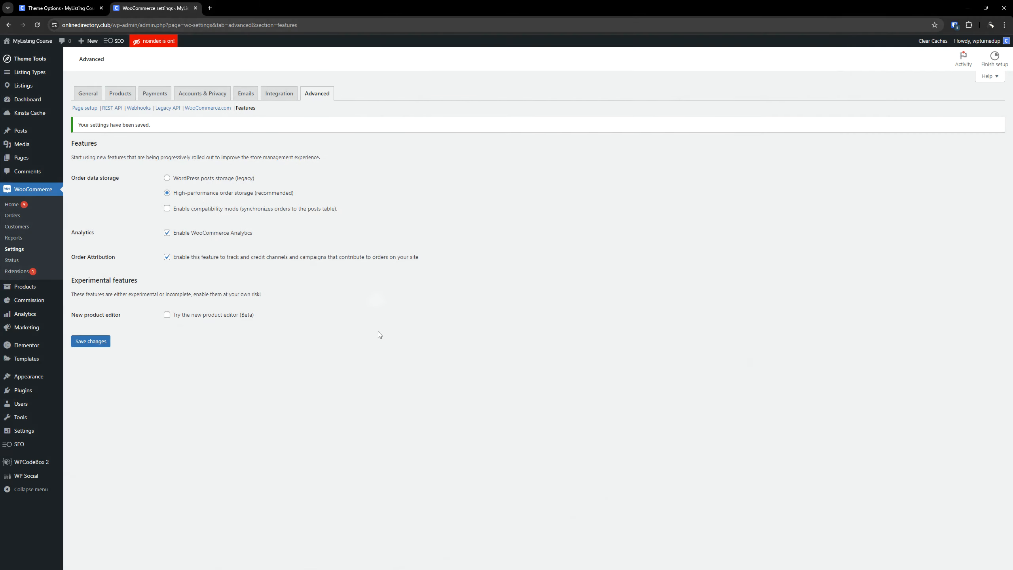
Open the plugin upload form in a separate browser tab and close the Theme Options page.
mouse_move(24, 393)
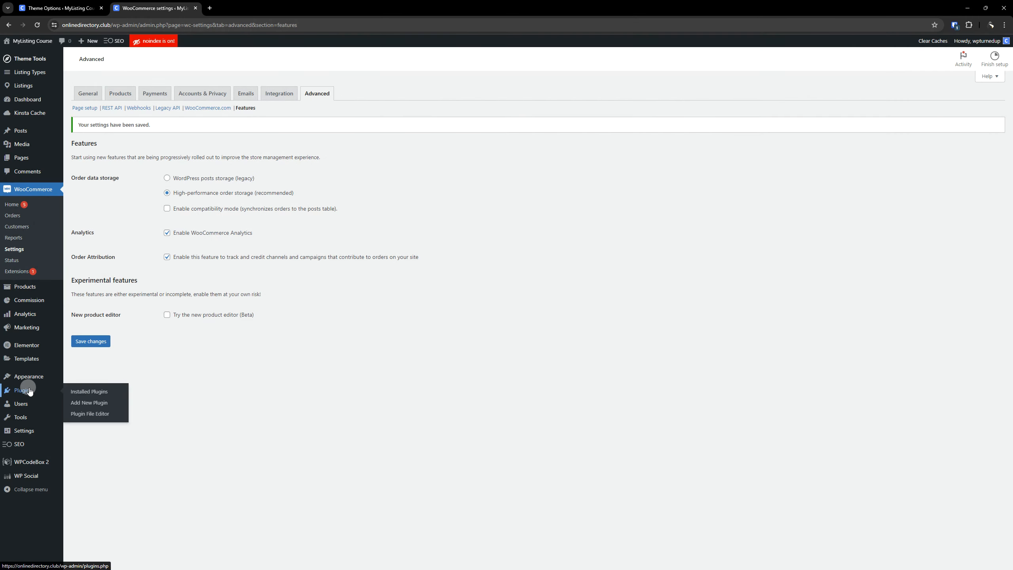
right_click(87, 403)
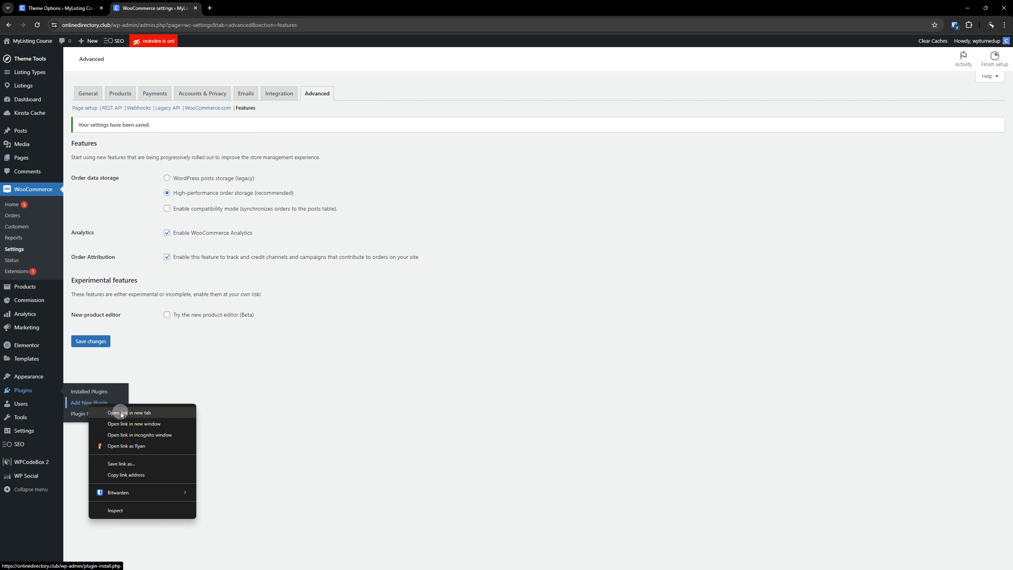
left_click(120, 411)
left_click(102, 8)
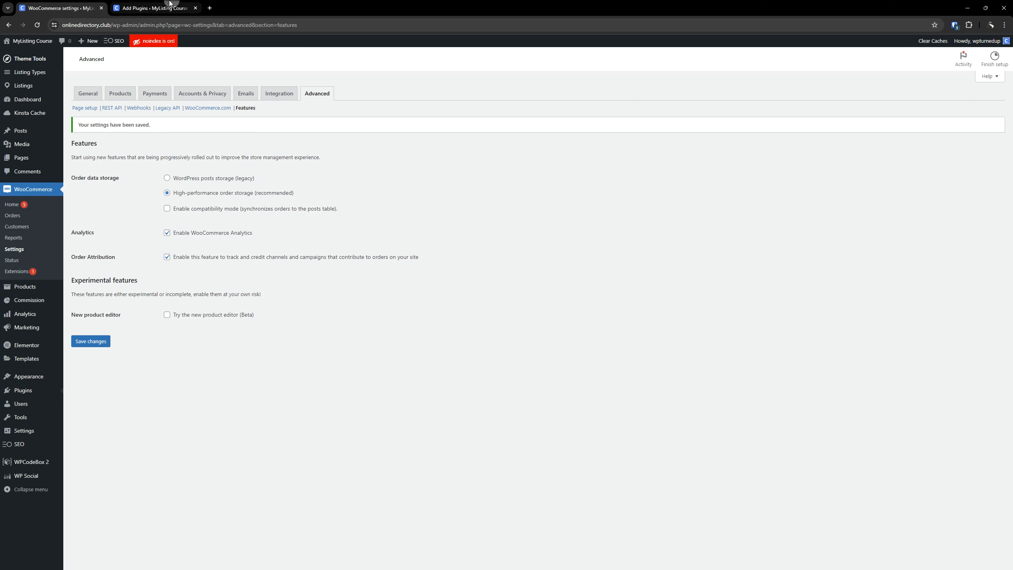
left_click(169, 2)
left_click(143, 61)
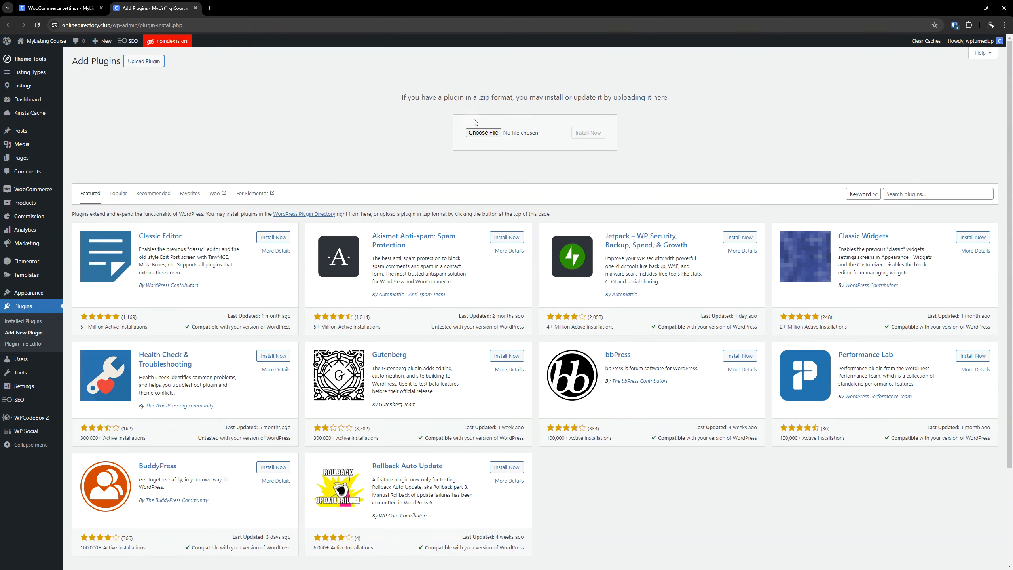
Upload woocommerce-subscriptions.zip from Downloads, then install and activate the WooCommerce Subscriptions plugin.
left_click(474, 133)
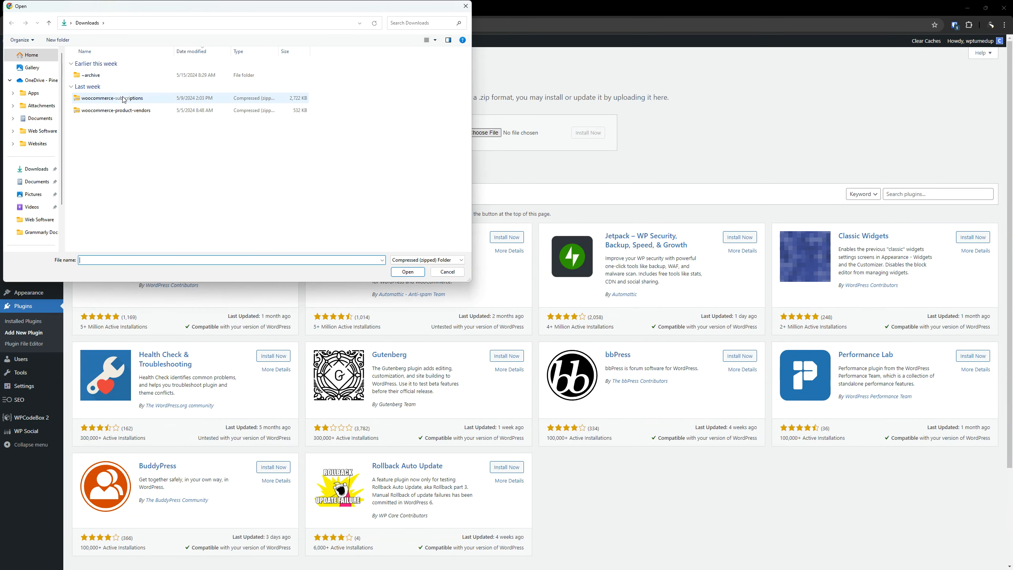
double_click(123, 99)
left_click(582, 135)
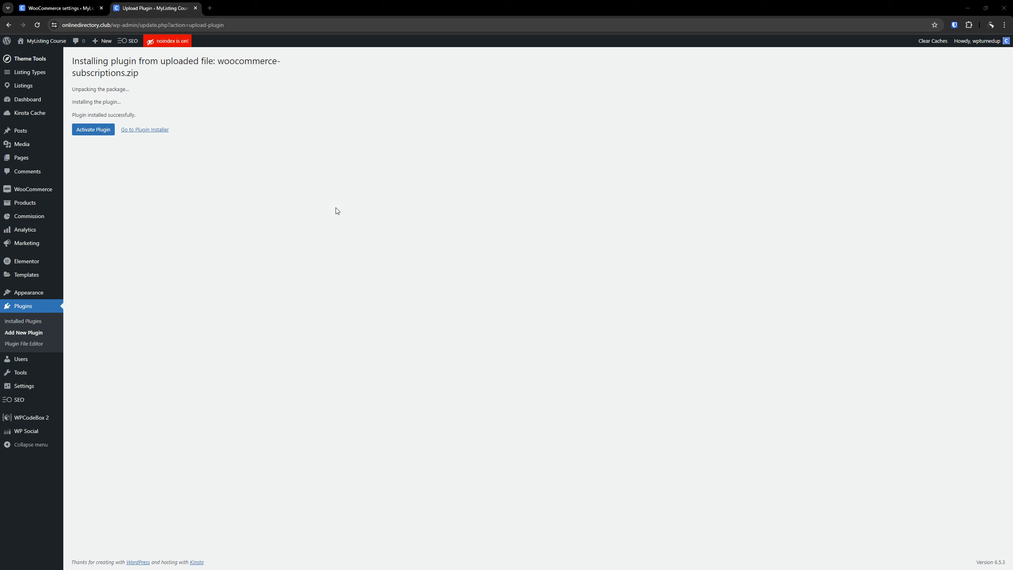
left_click(98, 129)
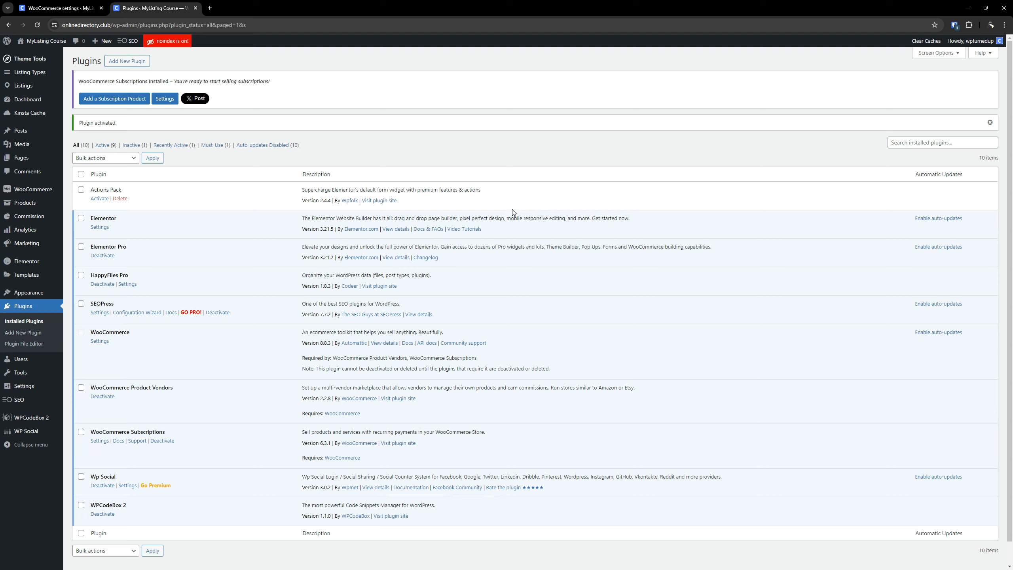
scroll(475, 204, "down", 2)
scroll(445, 218, "up", 2)
Reload the course site's WooCommerce settings and open the Subscriptions settings.
left_click_drag(60, 8, 156, 5)
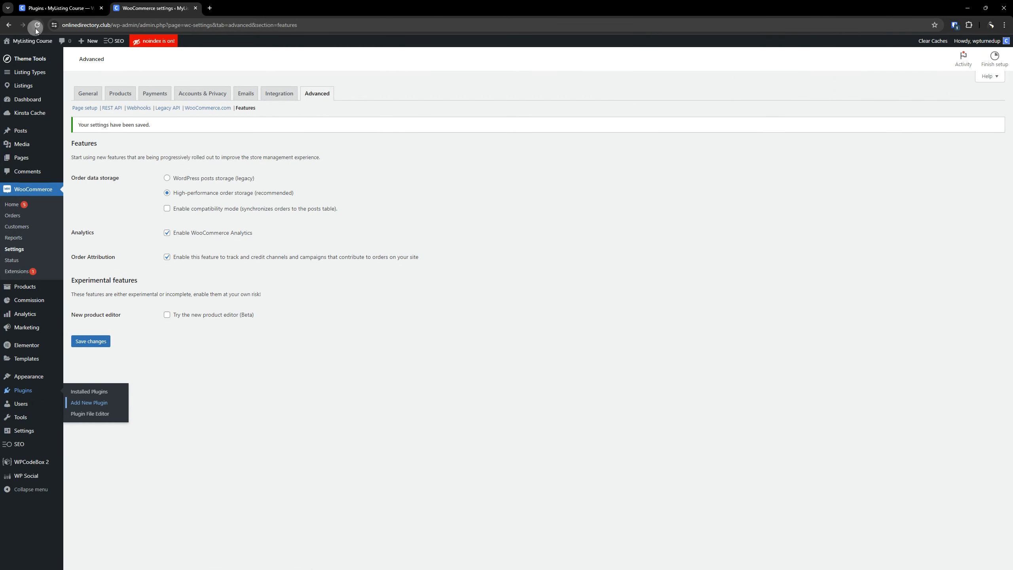
left_click(36, 25)
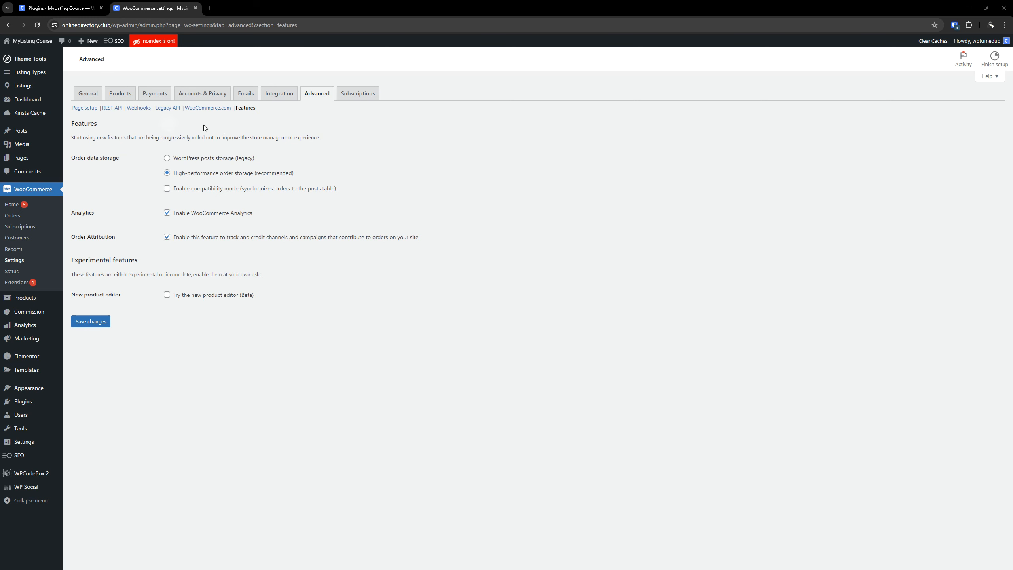
left_click(353, 95)
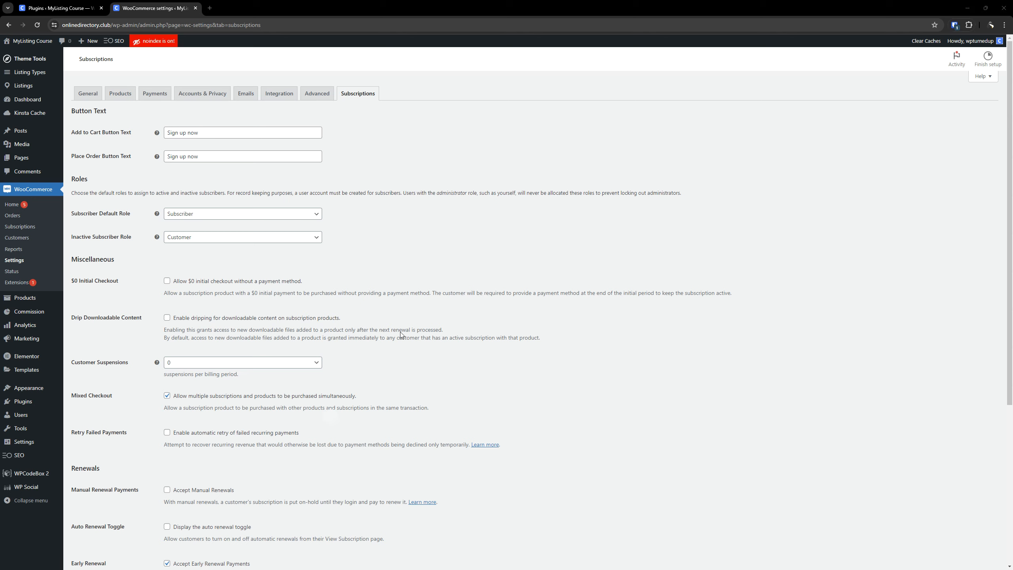
left_click(281, 167)
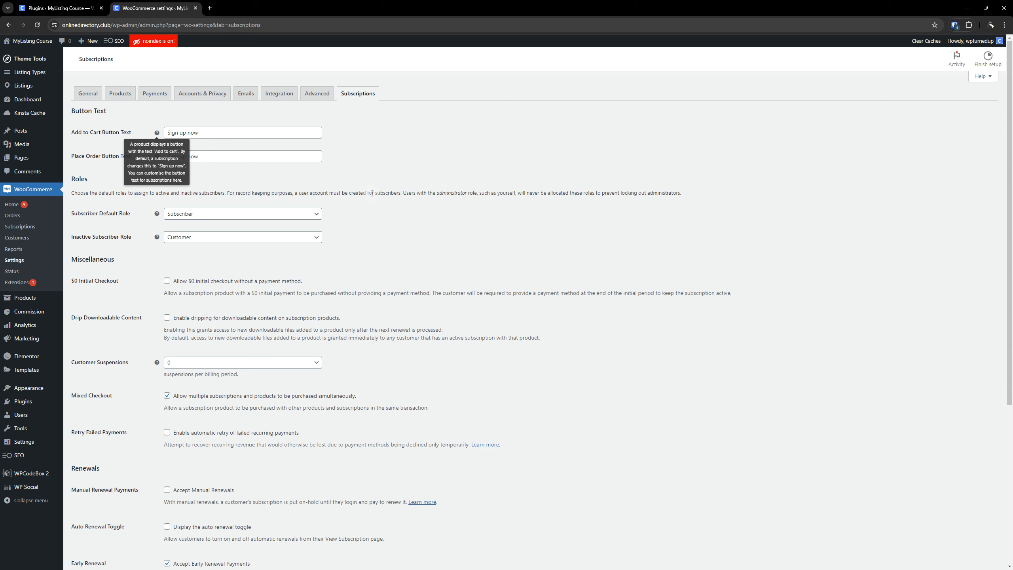
Examine the Add to Cart and Place Order button text settings for subscriptions.
triple_click(224, 131)
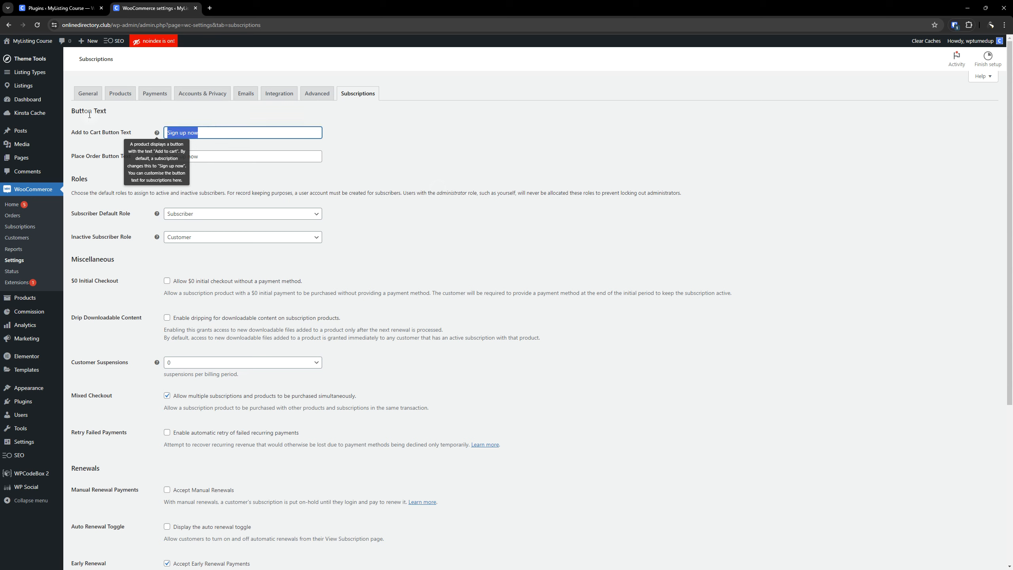
triple_click(204, 132)
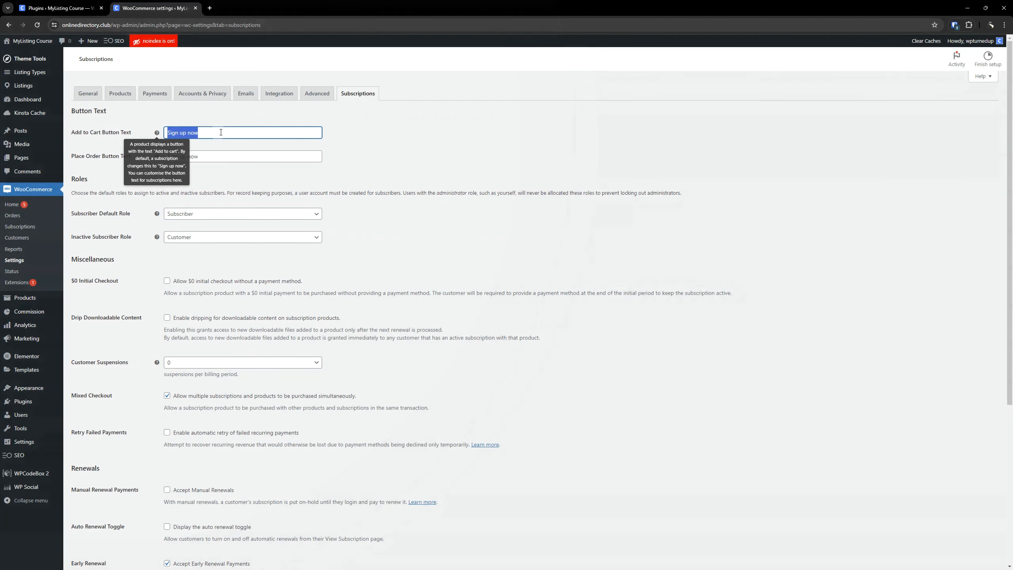
double_click(217, 132)
left_click(103, 155)
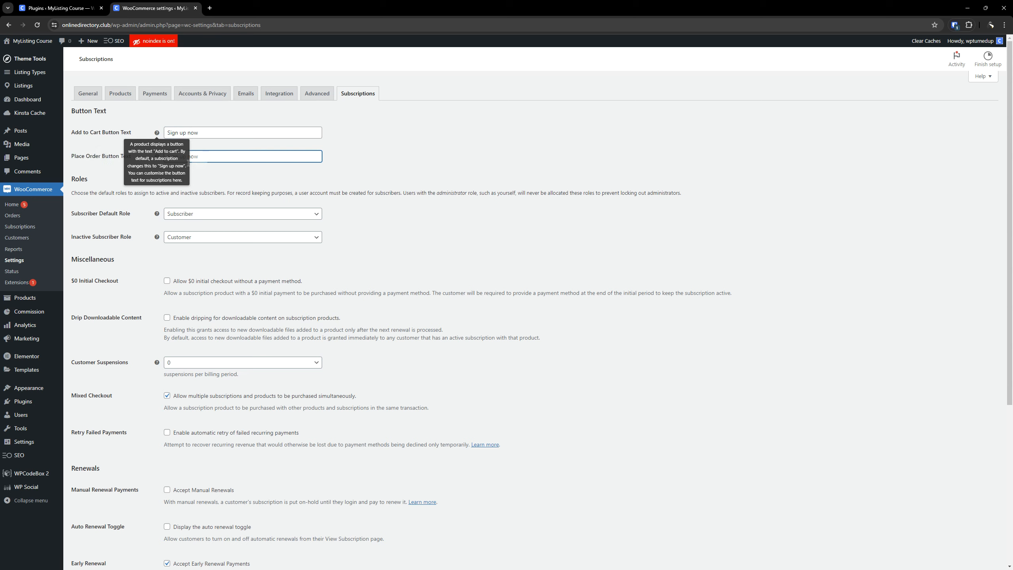
left_click(148, 122)
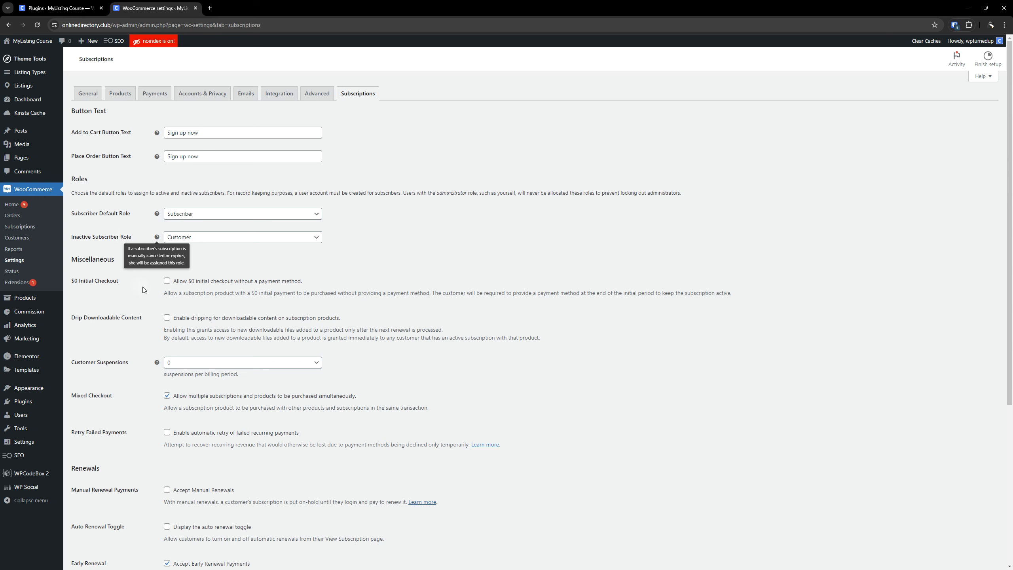
Allow $0 initial checkout without a payment method and read the option's description.
left_click(168, 281)
left_click_drag(432, 291, 763, 291)
left_click(574, 299)
key("ctrl")
key("ctrl")
scroll(266, 337, "down", 2)
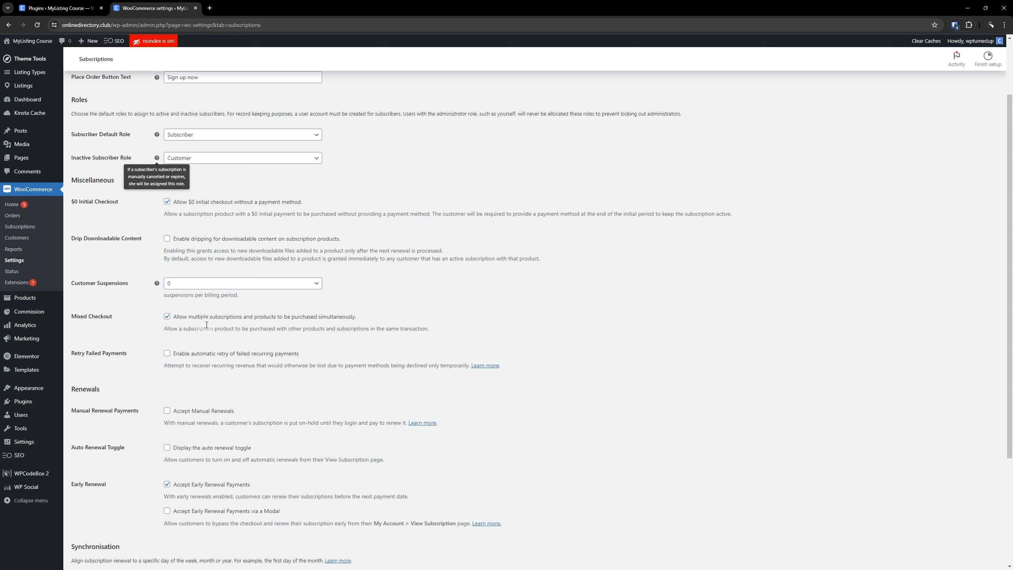
Read the help for customer suspensions and inactive subscriber role, and switch mixed checkout off and back on.
mouse_move(157, 283)
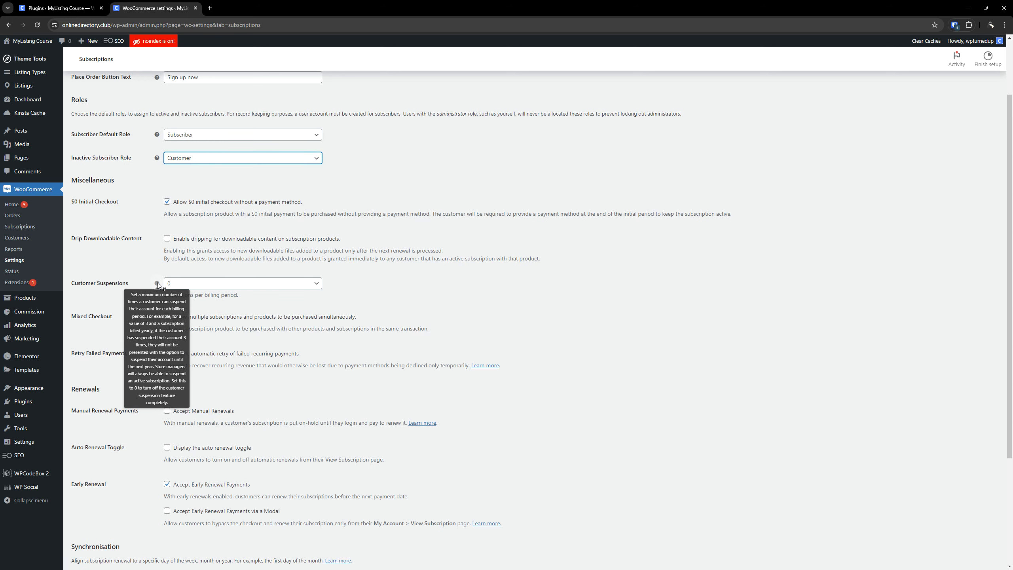
left_click(347, 318)
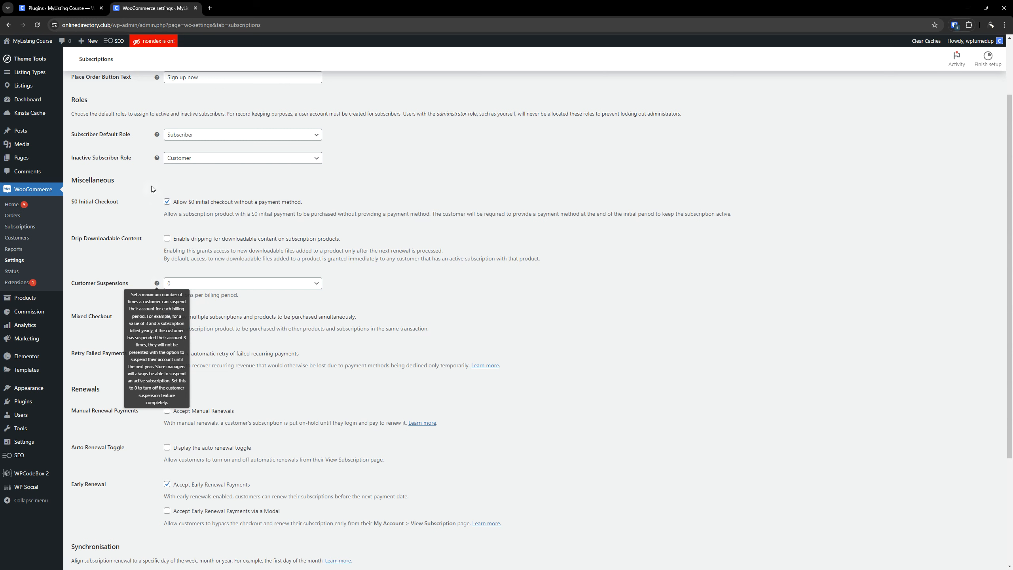
left_click(157, 158)
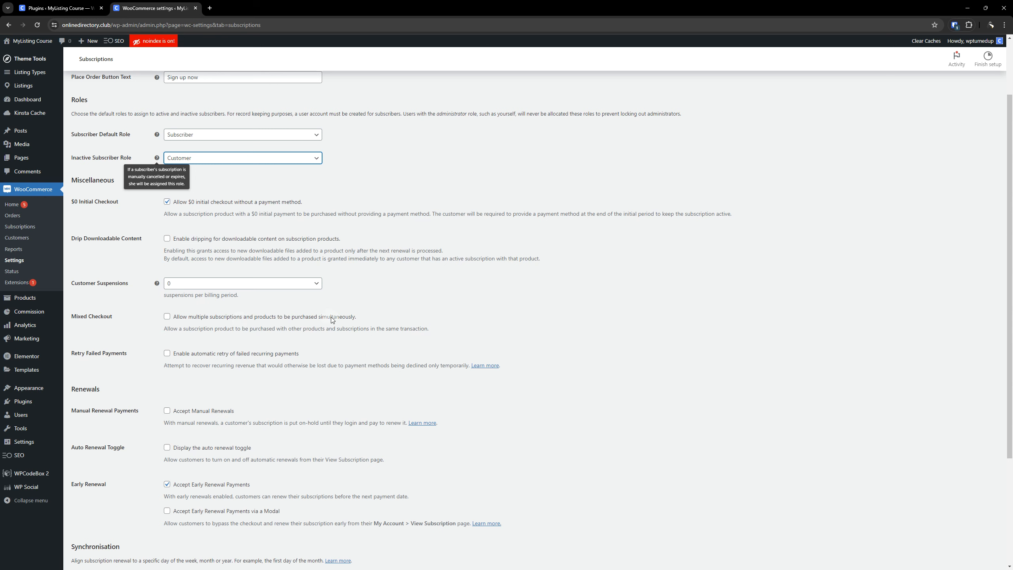
left_click(167, 318)
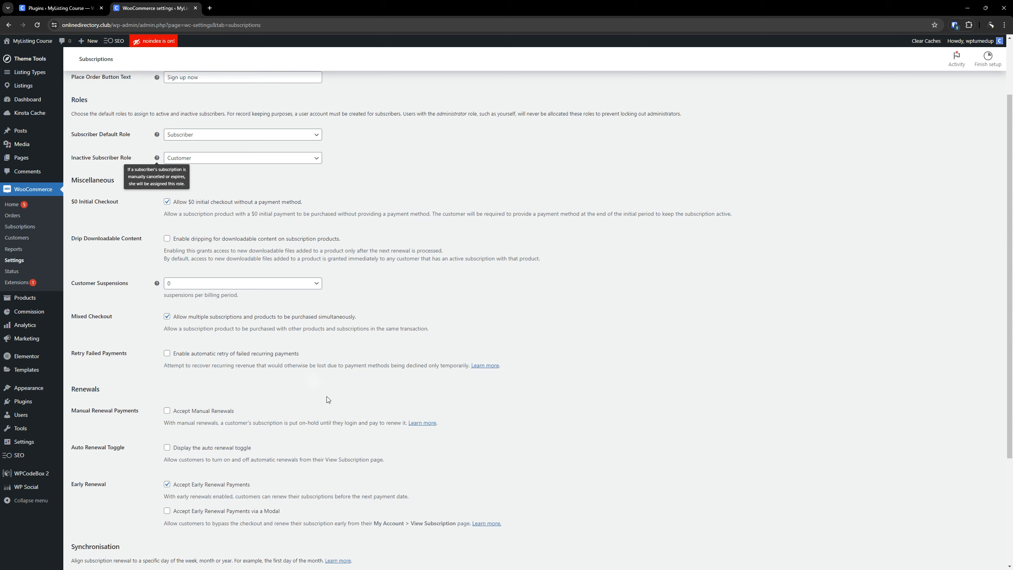
Enable automatic retry of failed recurring payments and turn off early renewal payments.
left_click(167, 353)
scroll(197, 405, "down", 4)
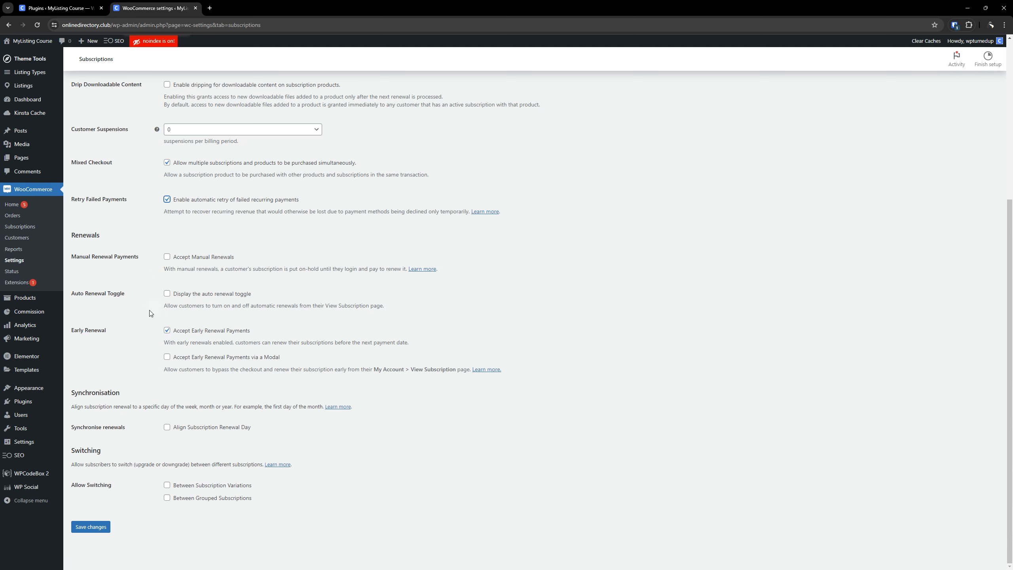
left_click(168, 332)
left_click(168, 331)
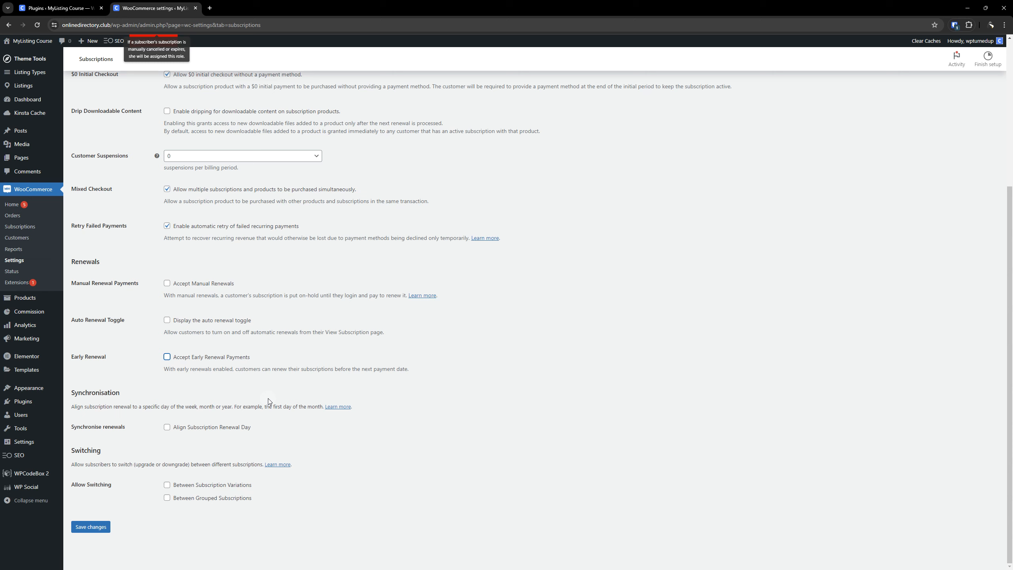
Allow subscribers to switch between grouped subscriptions.
left_click(168, 488)
left_click(168, 498)
scroll(200, 486, "down", 2)
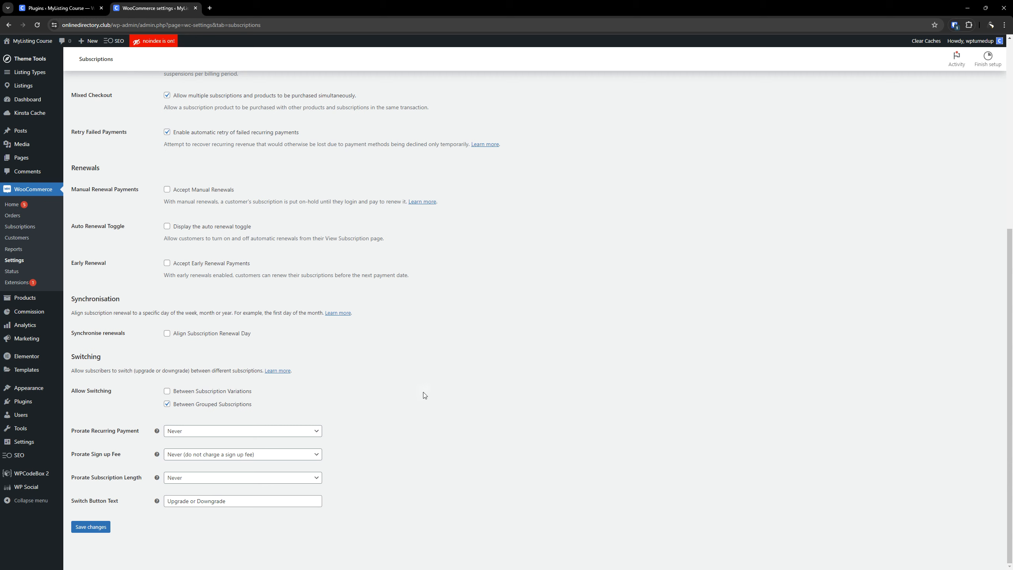
Examine the help text and available options for prorating recurring payments.
mouse_move(158, 431)
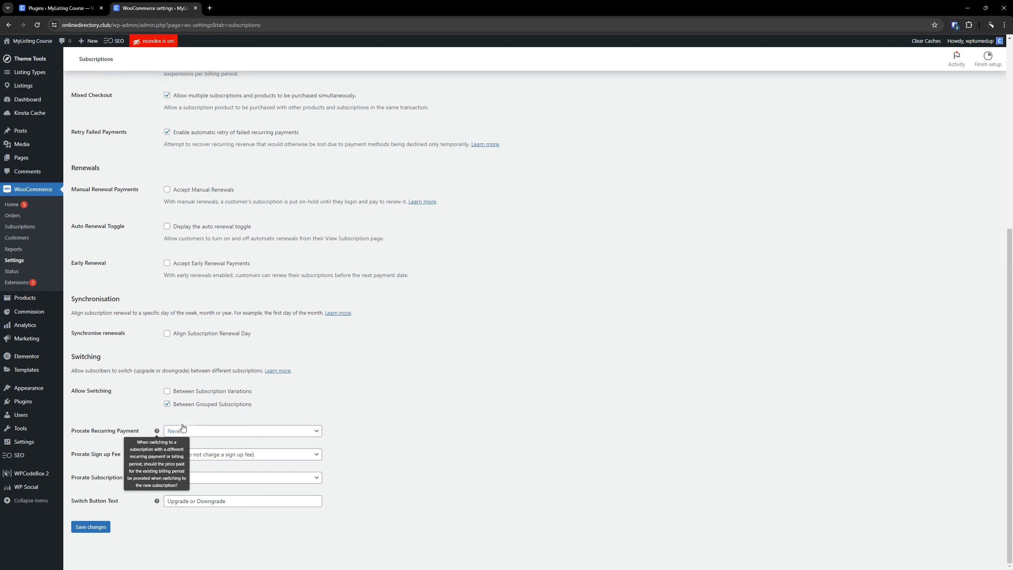
mouse_move(157, 454)
left_click(271, 434)
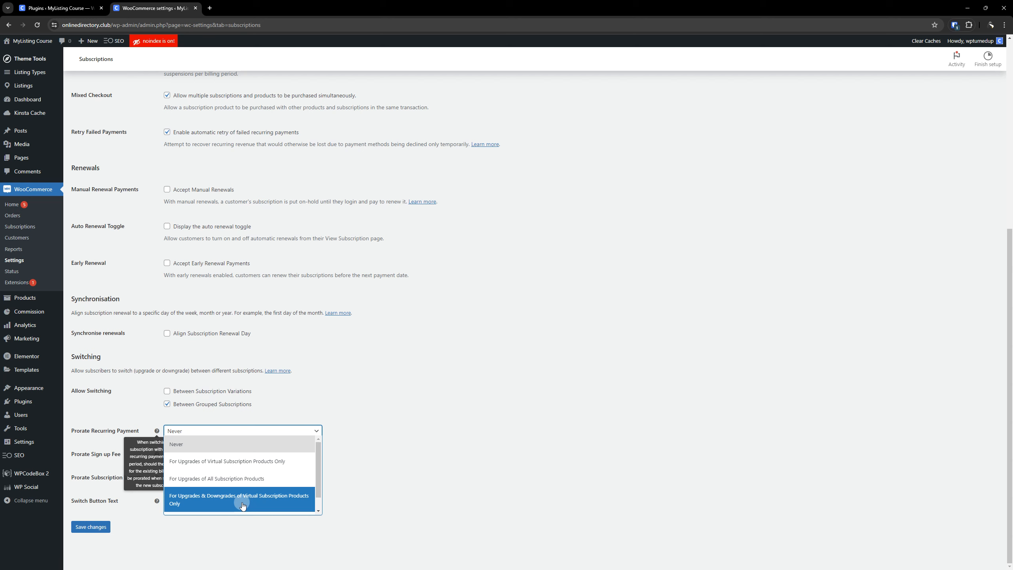
left_click(370, 397)
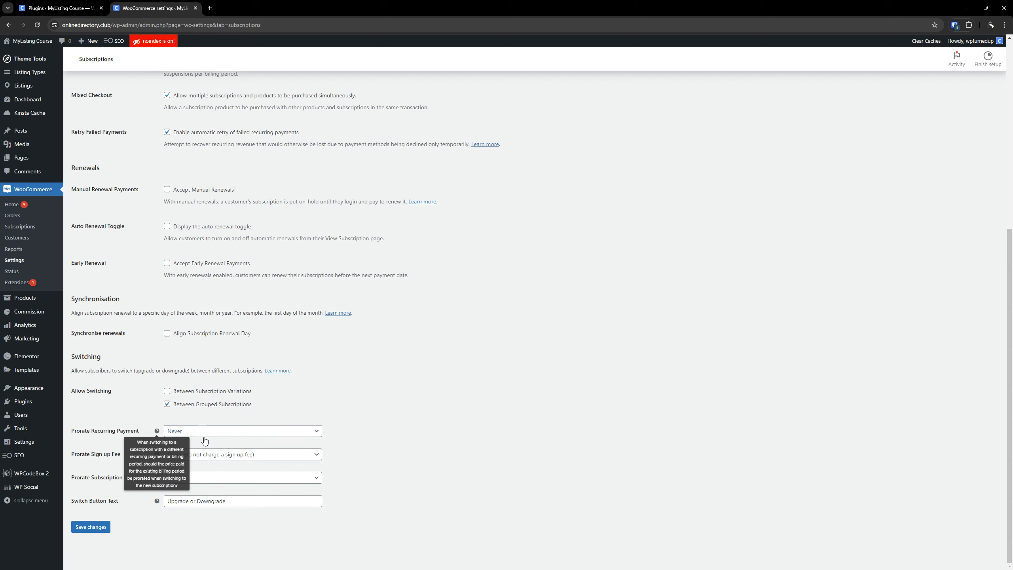
Turn switching between subscription variations on and back off, and view the recurring payment proration options again.
left_click(167, 393)
left_click(167, 393)
left_click(135, 346)
left_click(168, 391)
left_click(229, 432)
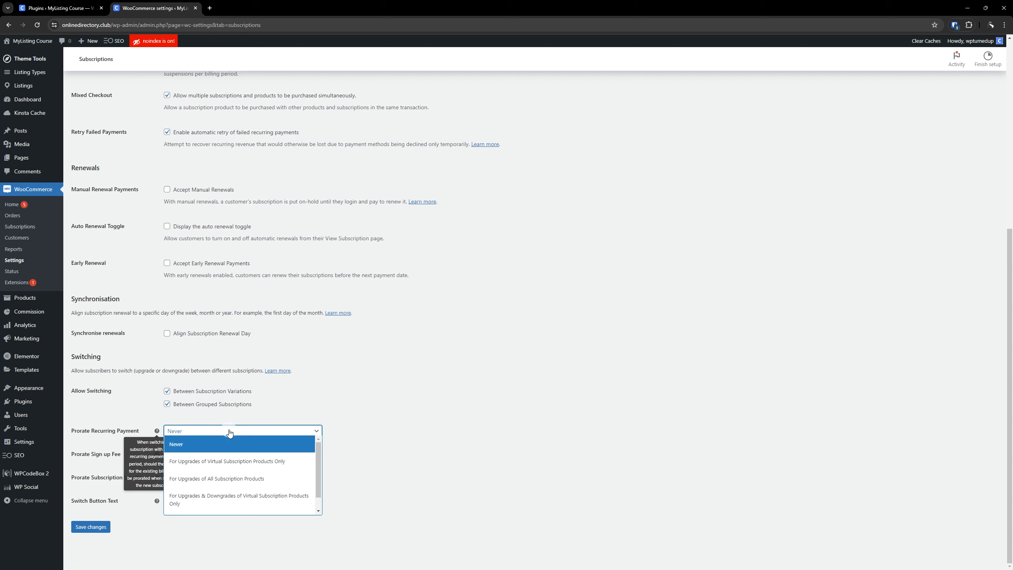
left_click(167, 392)
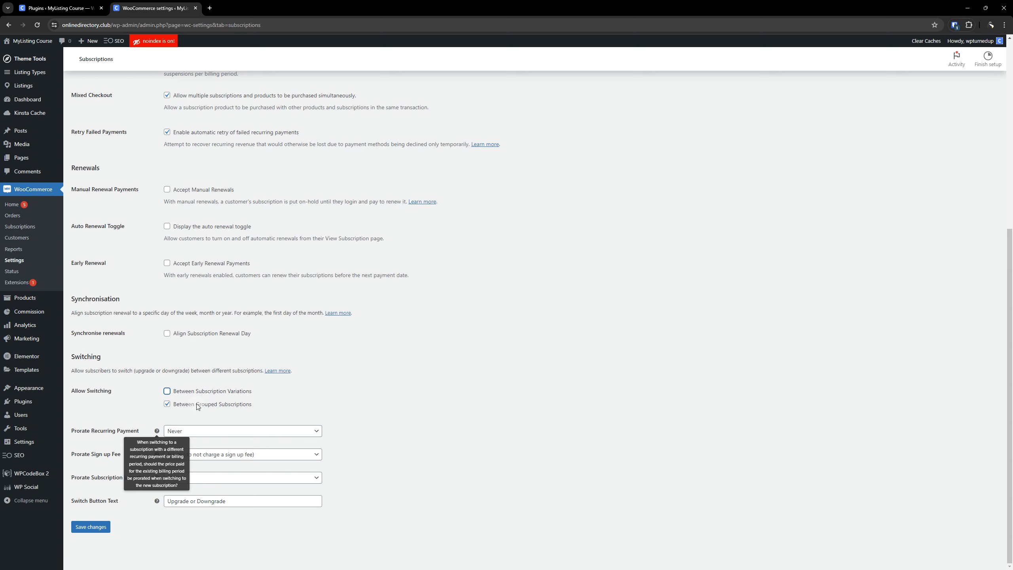
left_click(231, 433)
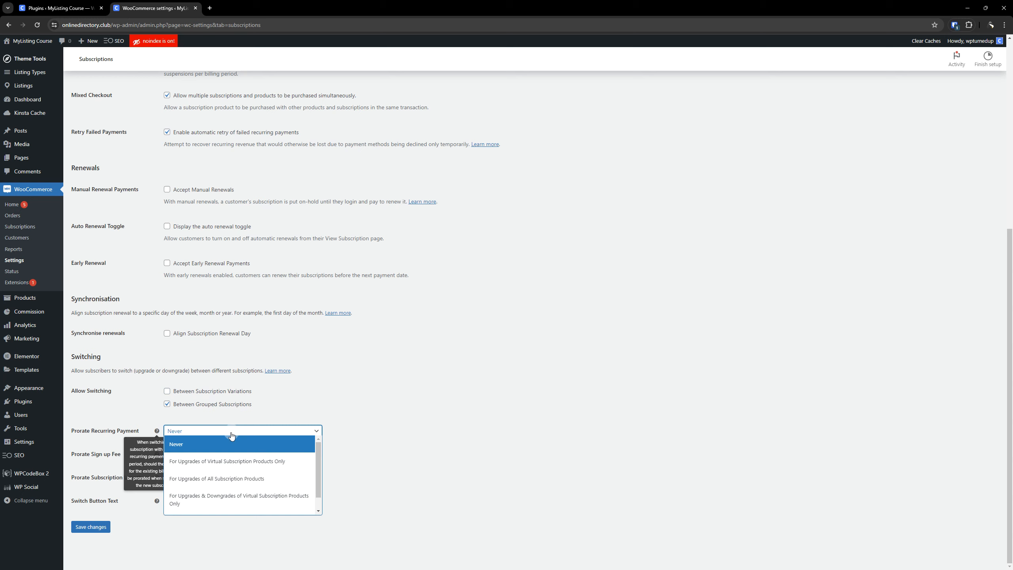
left_click(319, 404)
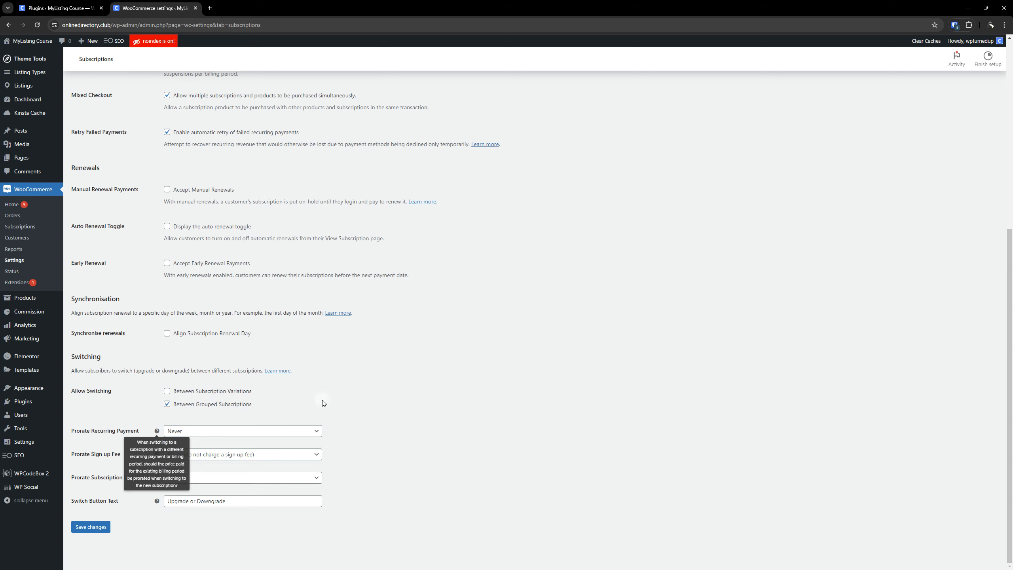
Set the subscription switch button text to "Switch Plan".
left_click(127, 416)
scroll(152, 195, "up", 3)
mouse_move(157, 180)
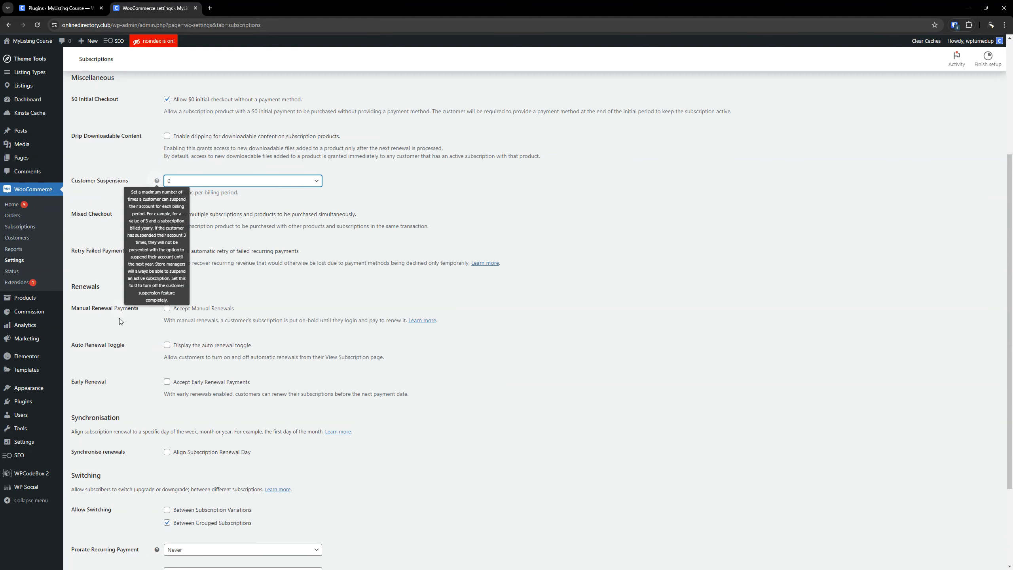
scroll(156, 181, "down", 3)
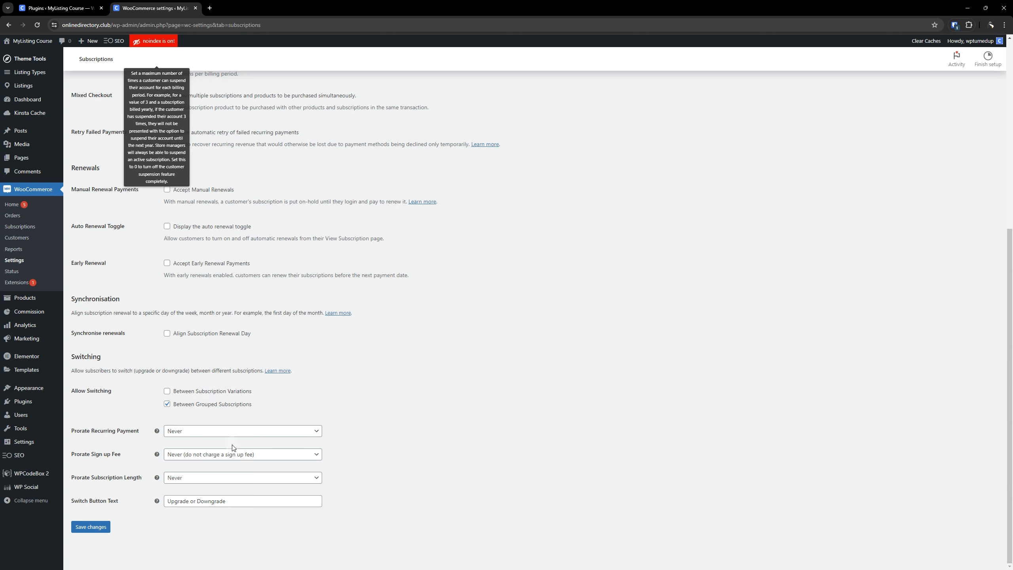
left_click(235, 501)
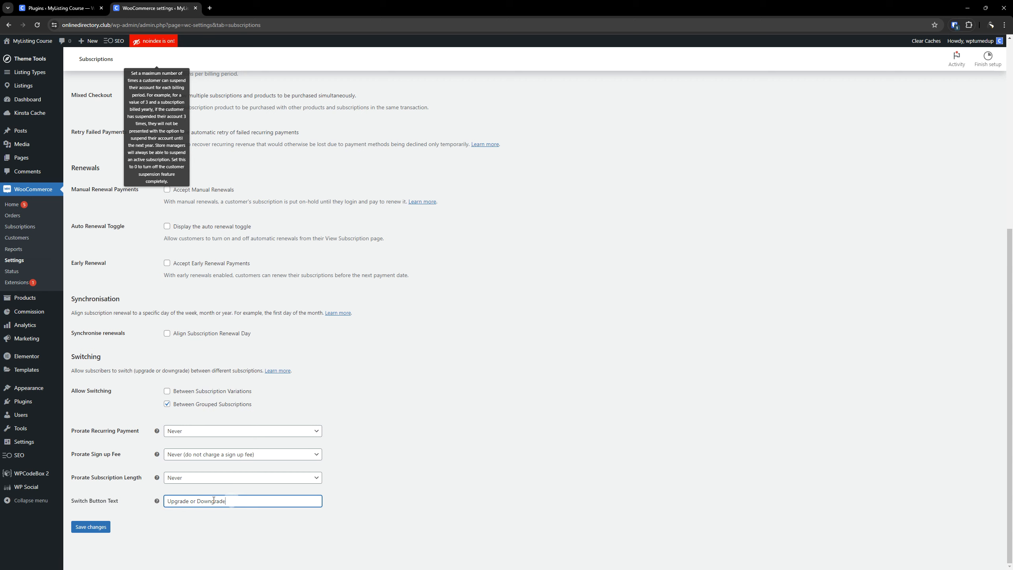
left_click_drag(236, 501, 113, 502)
type("Switch Plan")
triple_click(183, 501)
left_click(467, 439)
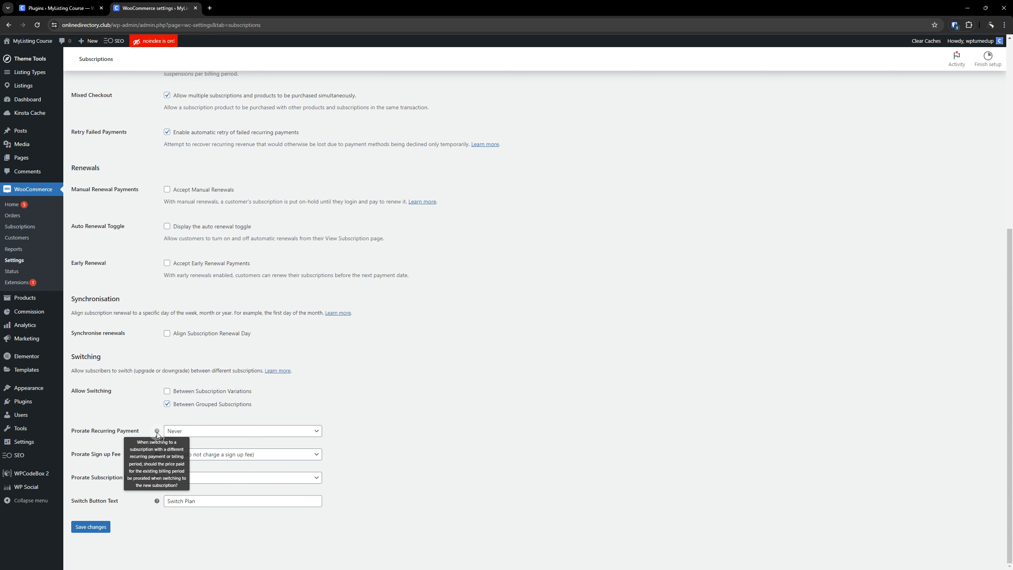
Review the subscription settings, including the help text for prorating subscription length, and save the changes.
scroll(157, 431, "up", 5)
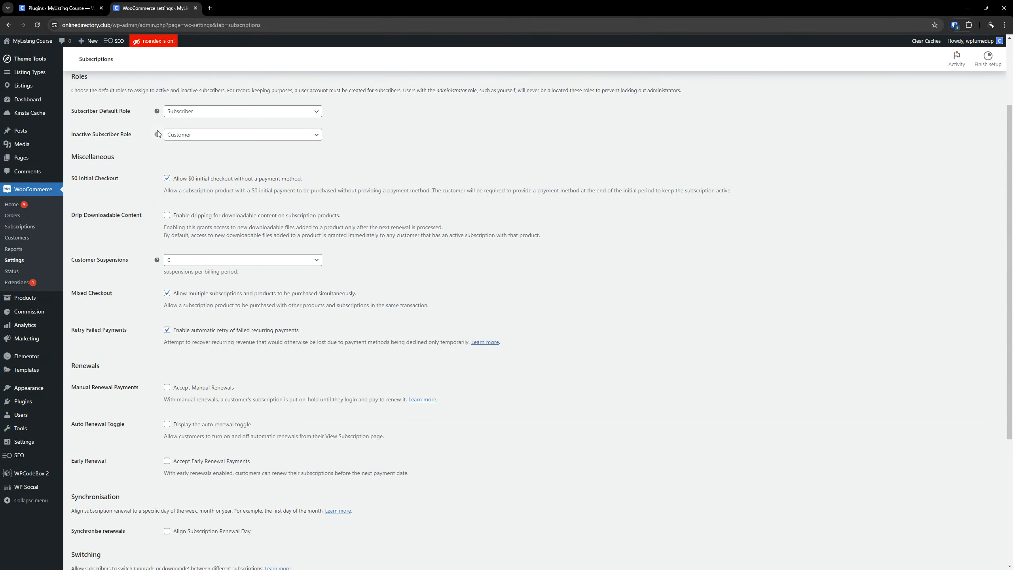
scroll(157, 199, "down", 2)
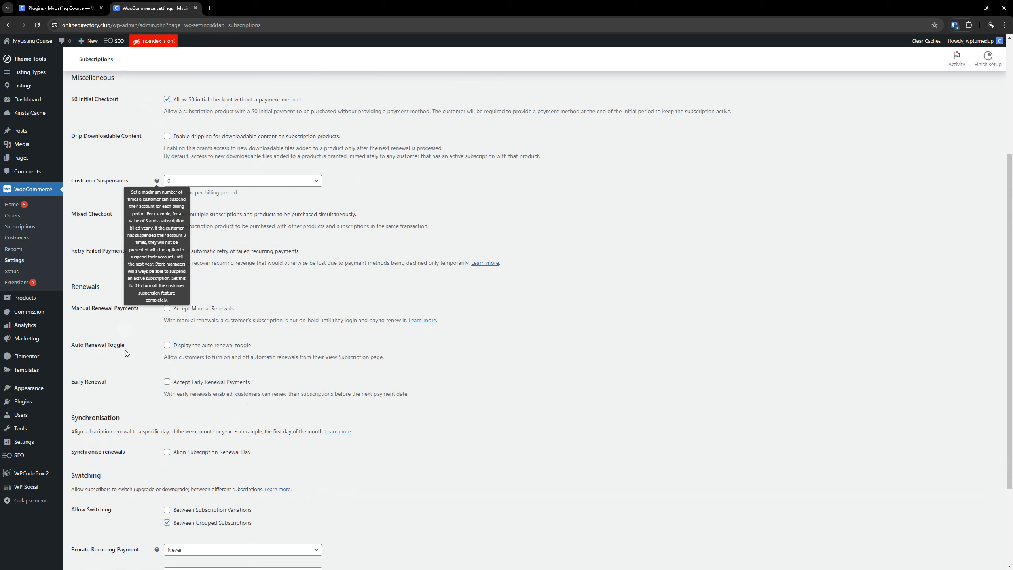
scroll(126, 321, "down", 3)
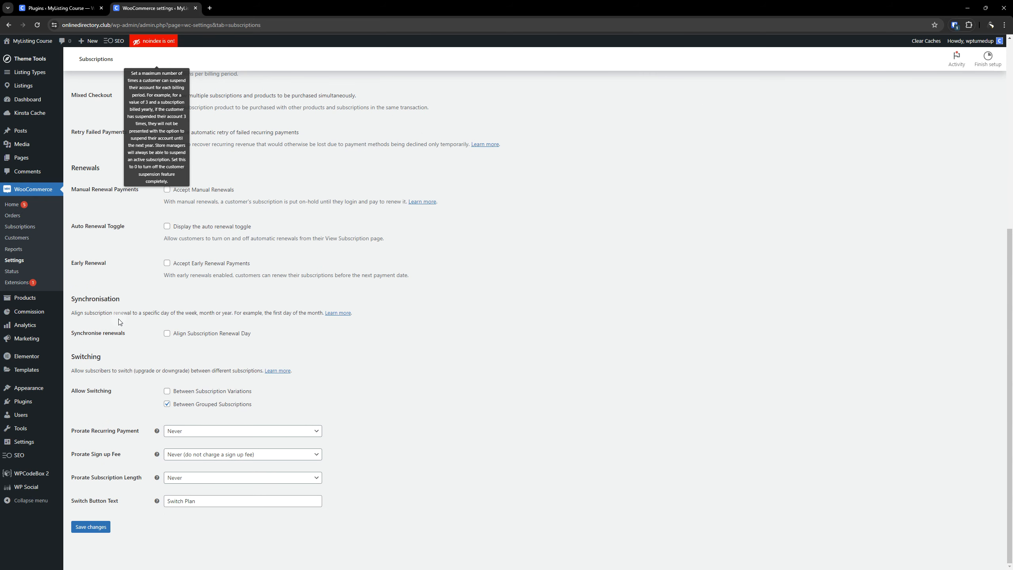
mouse_move(155, 477)
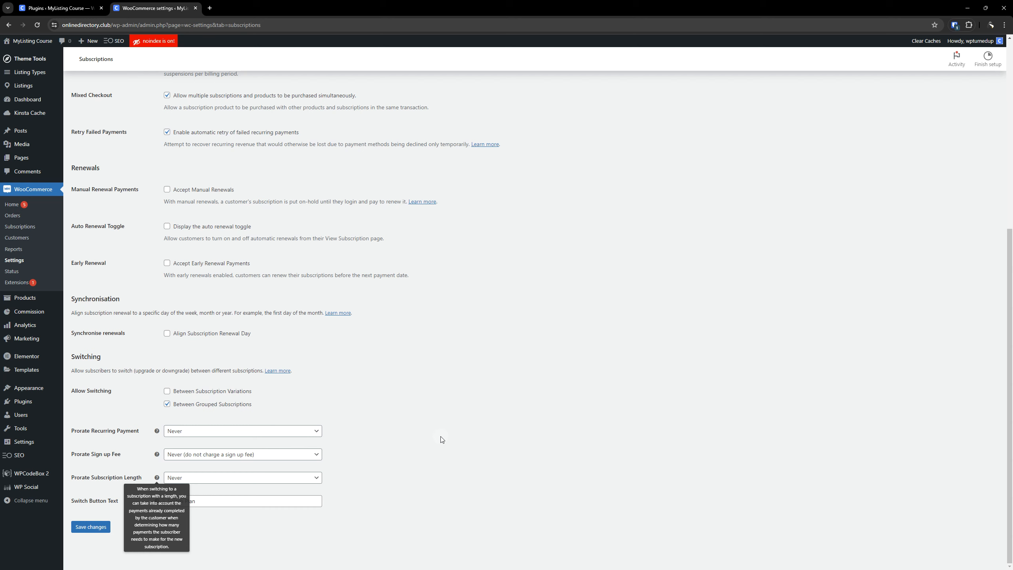
left_click(99, 532)
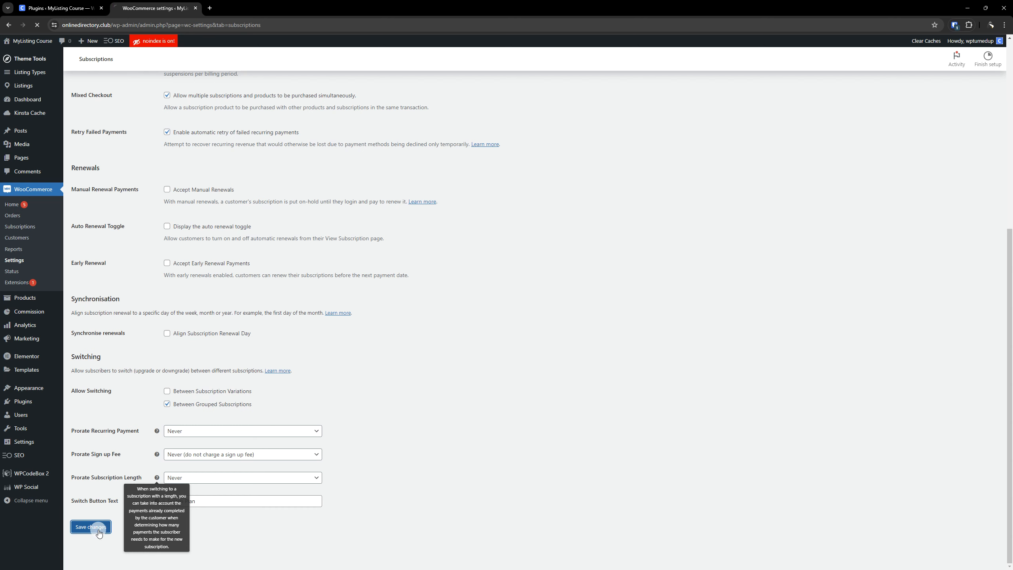